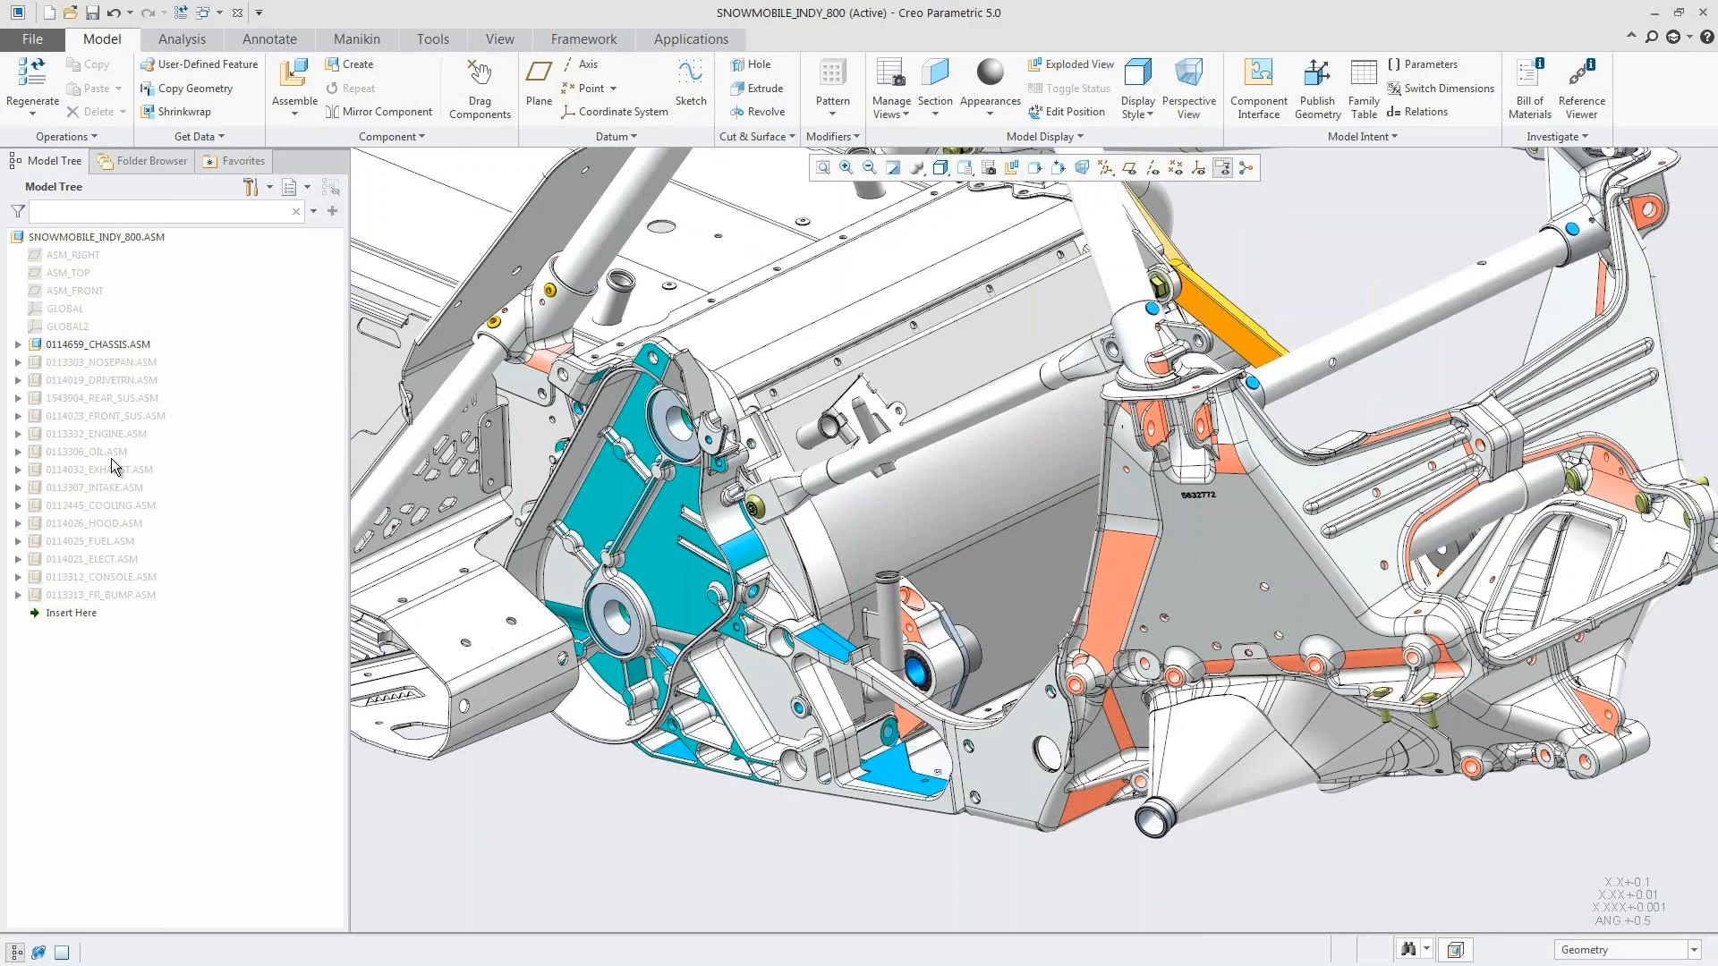
Step: Hide the LOCAL_GROUP group inside 0114659_CHASSIS.ASM and open NEW_HEAT_EXCHANGER_ASSY.ASM on its own
left_click(18, 344)
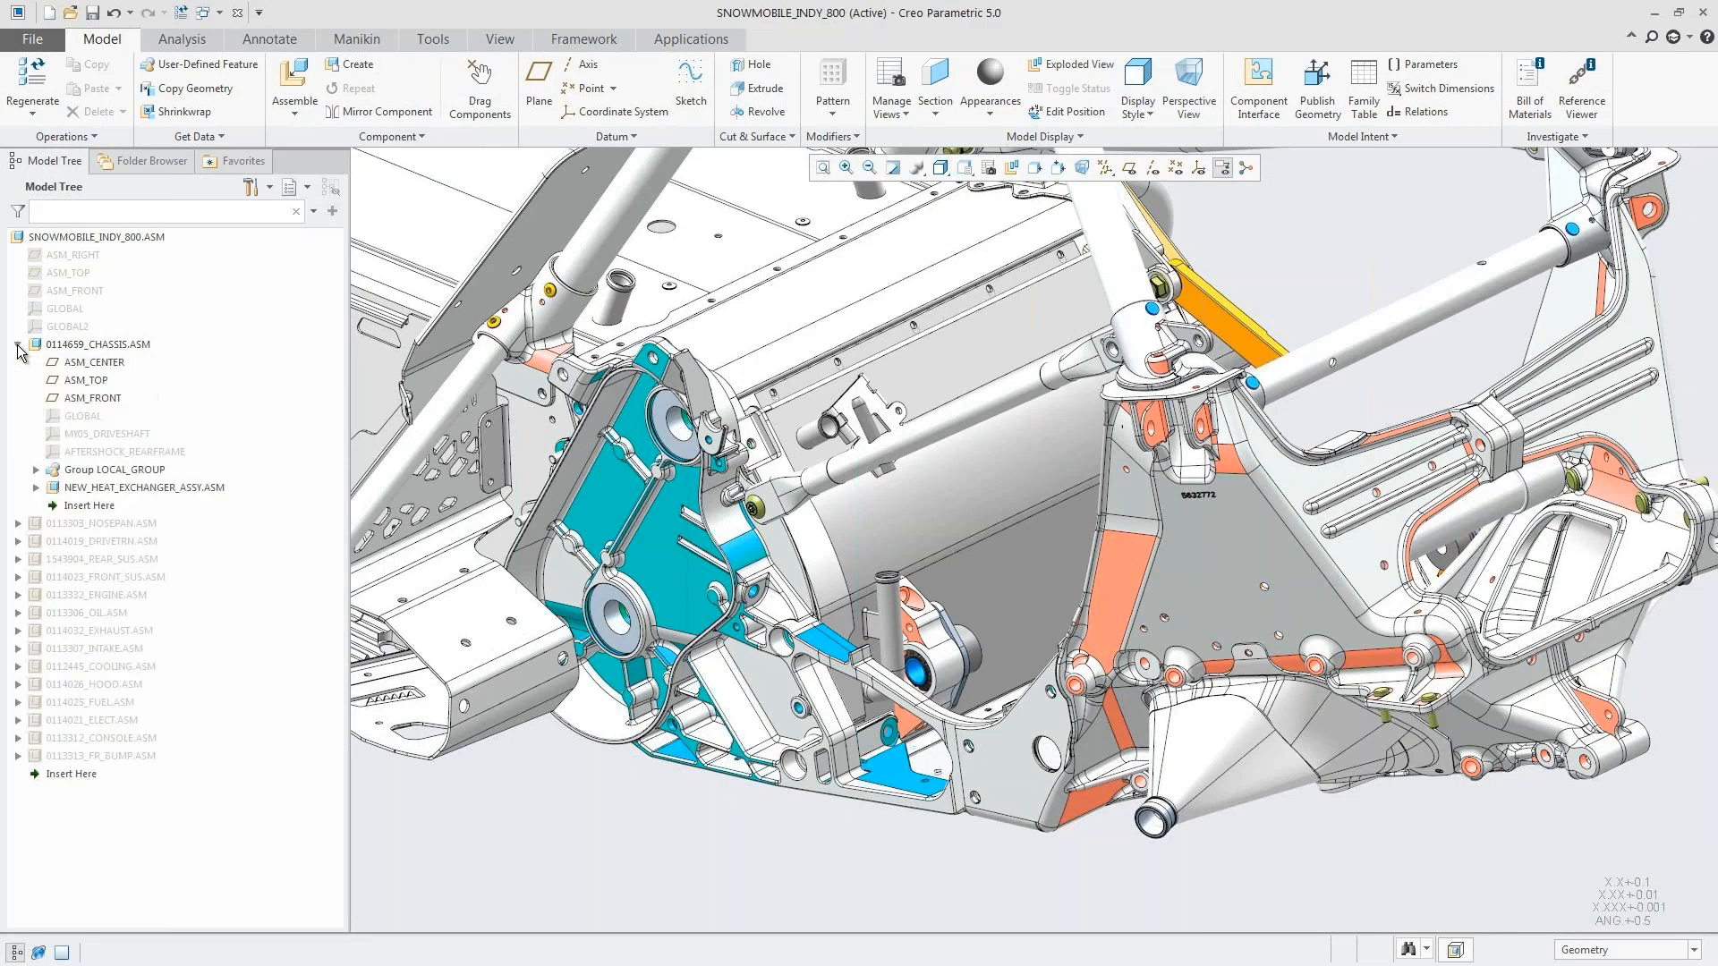
left_click(148, 470)
left_click(175, 404)
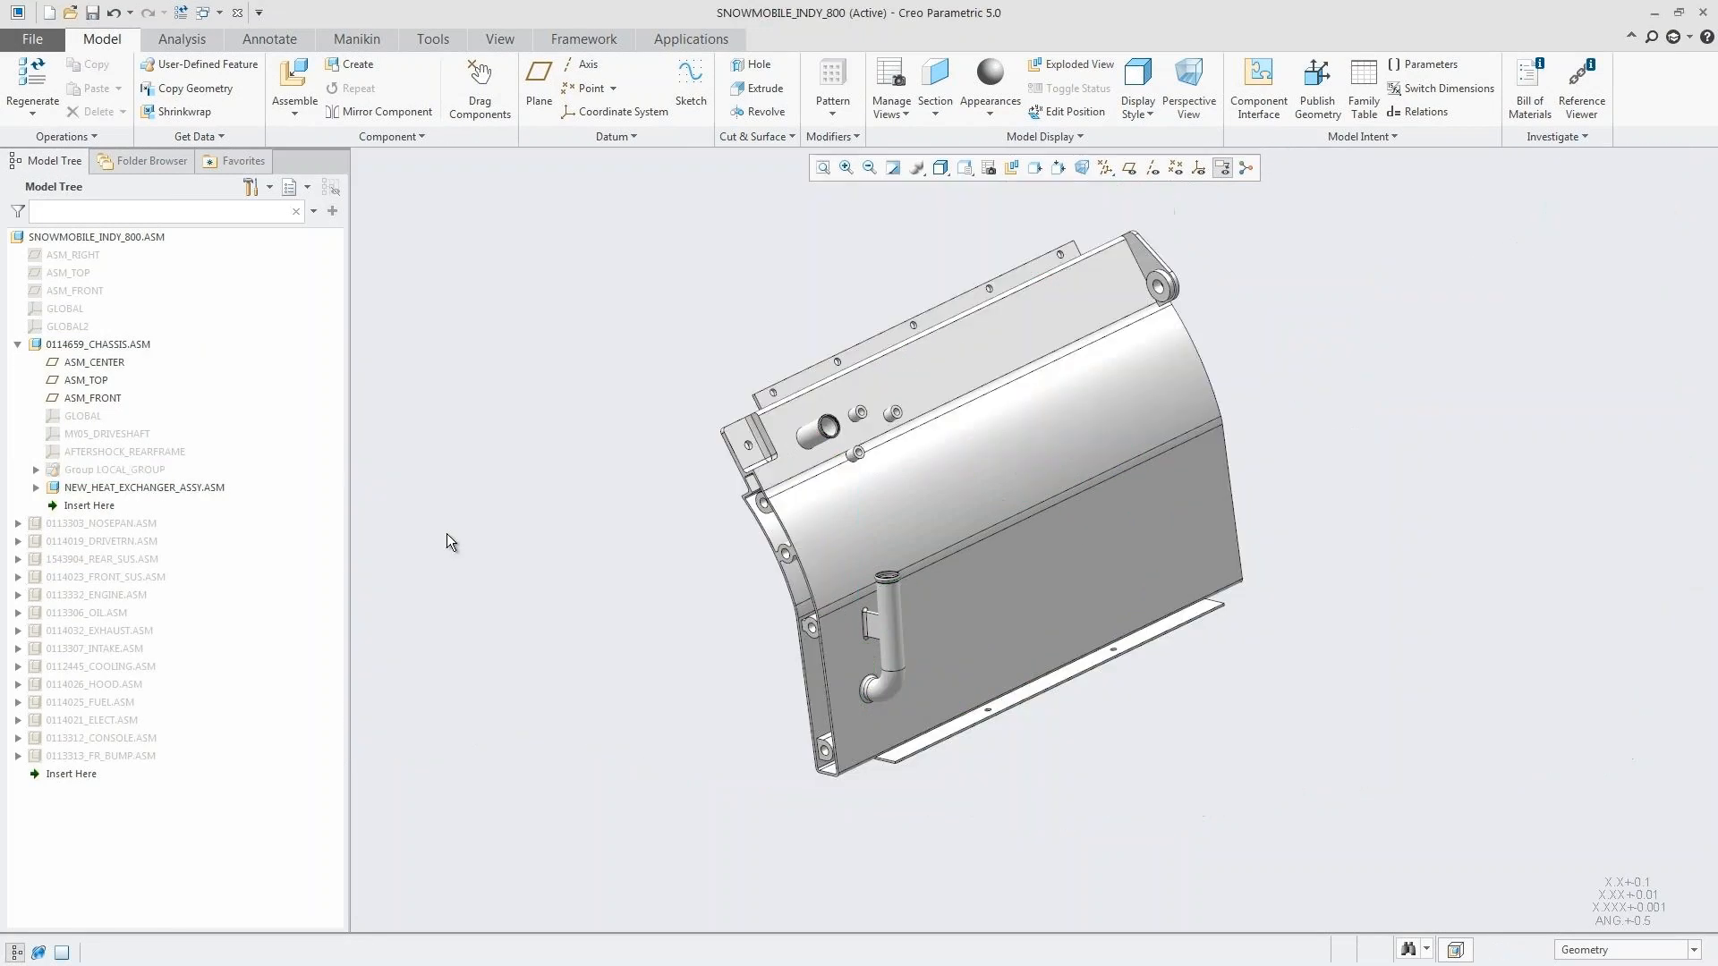
left_click(204, 487)
left_click(237, 404)
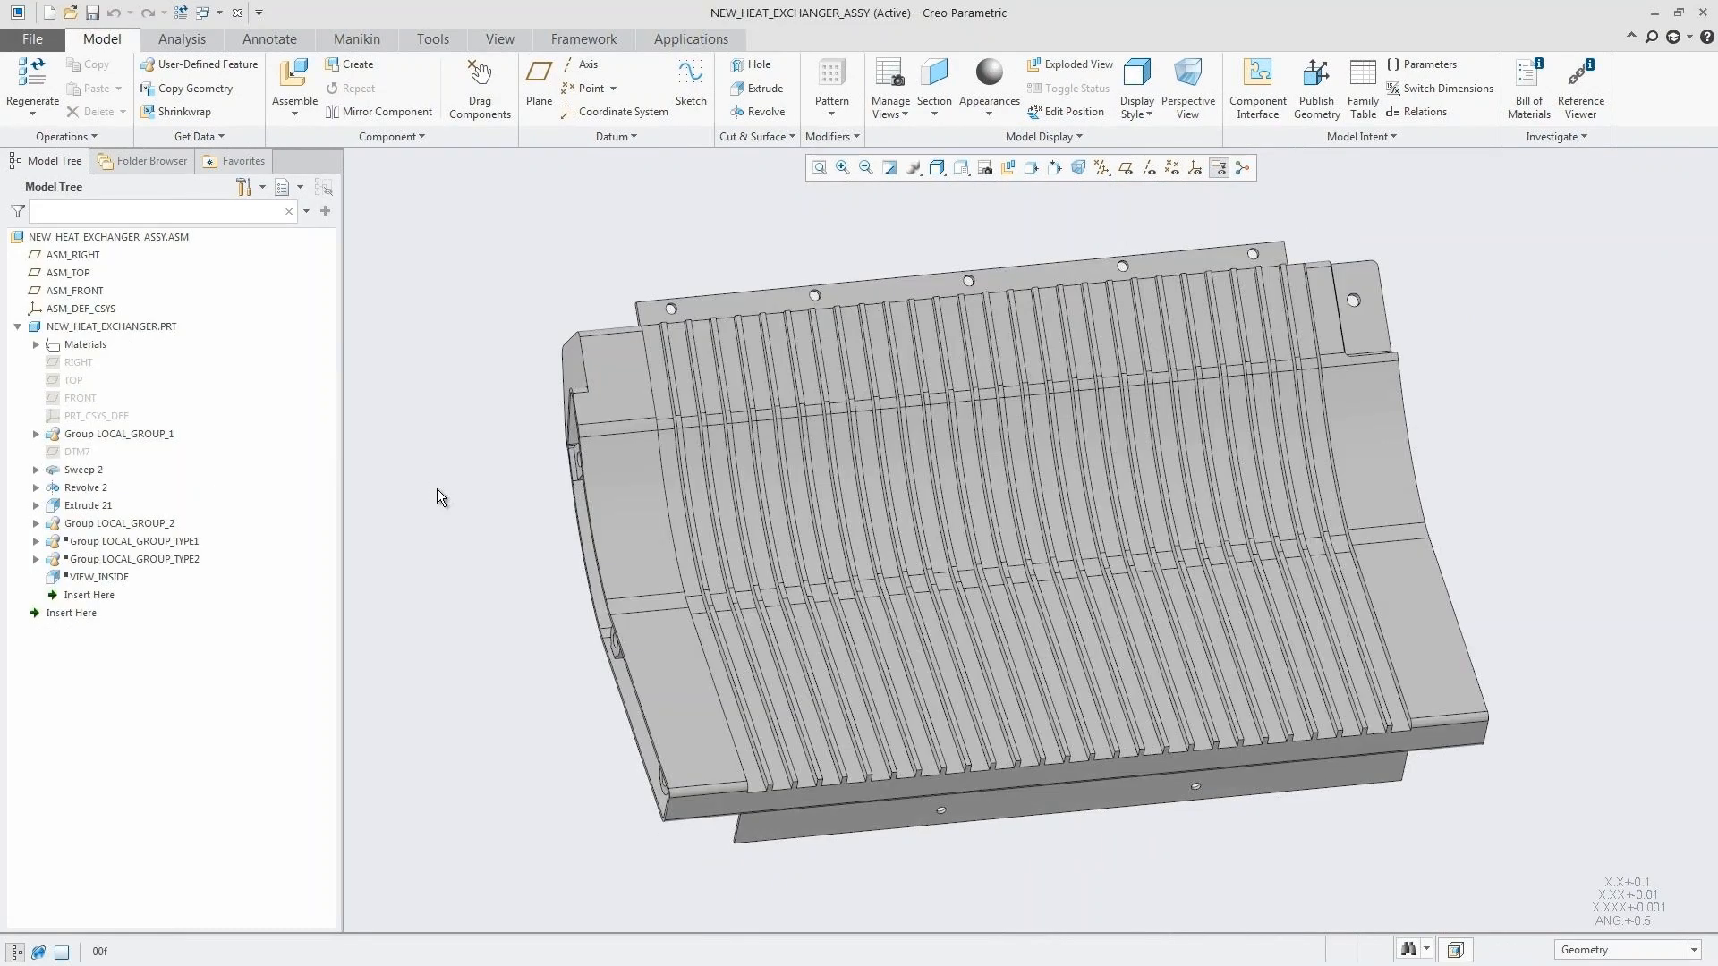
Step: Resume the suppressed LOCAL_GROUP_TYPE1 group and VIEW_INSIDE feature of the heat exchanger part
left_click(193, 542)
left_click(120, 575, "ctrl")
left_click(131, 517)
left_click(454, 564)
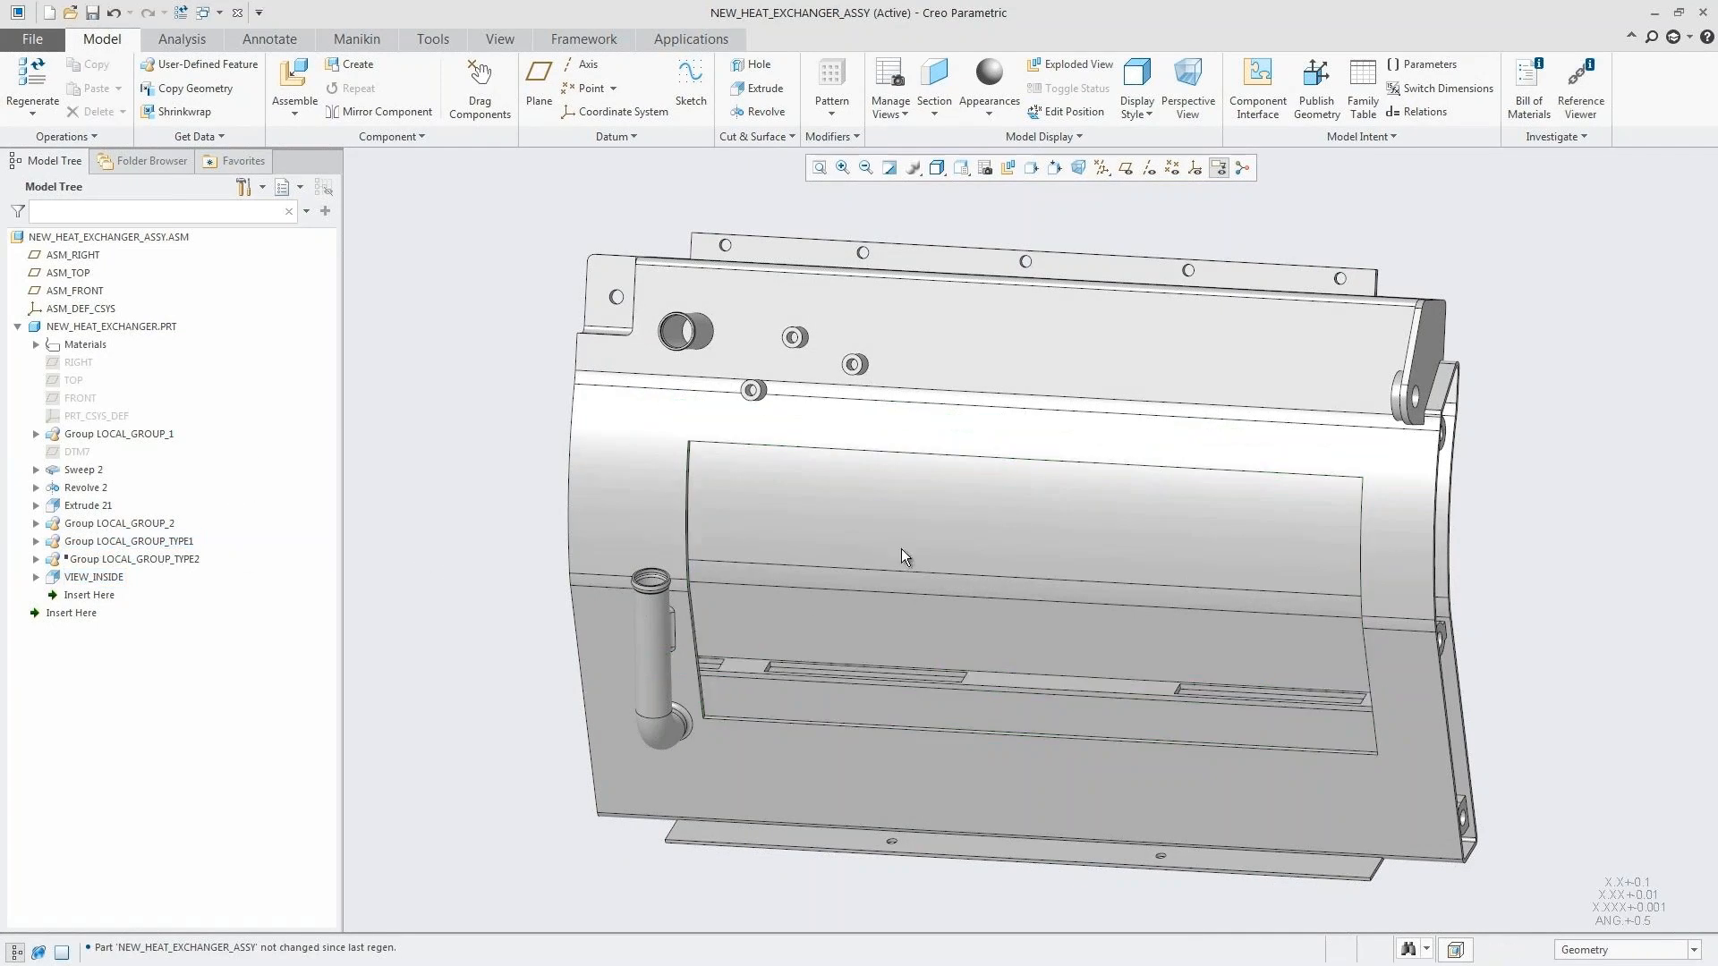
Step: Suppress the VIEW_INSIDE feature to close the cutaway window in the heat exchanger
left_click(122, 577)
left_click(193, 464)
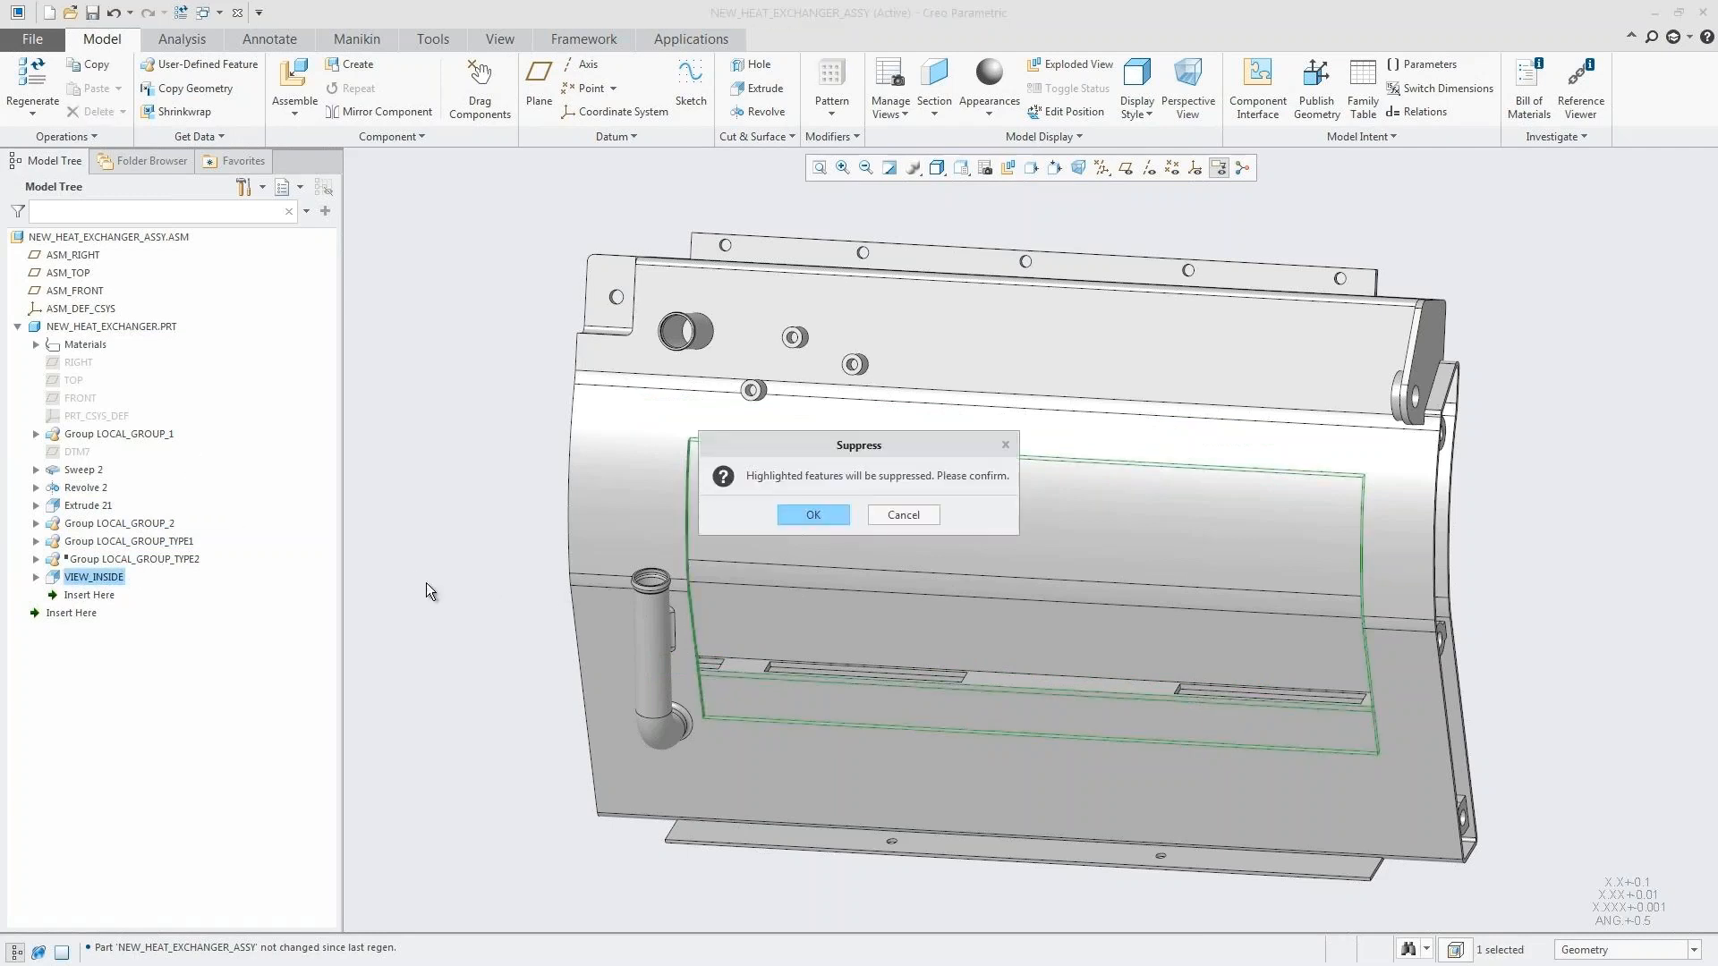
left_click(791, 512)
left_click(509, 558)
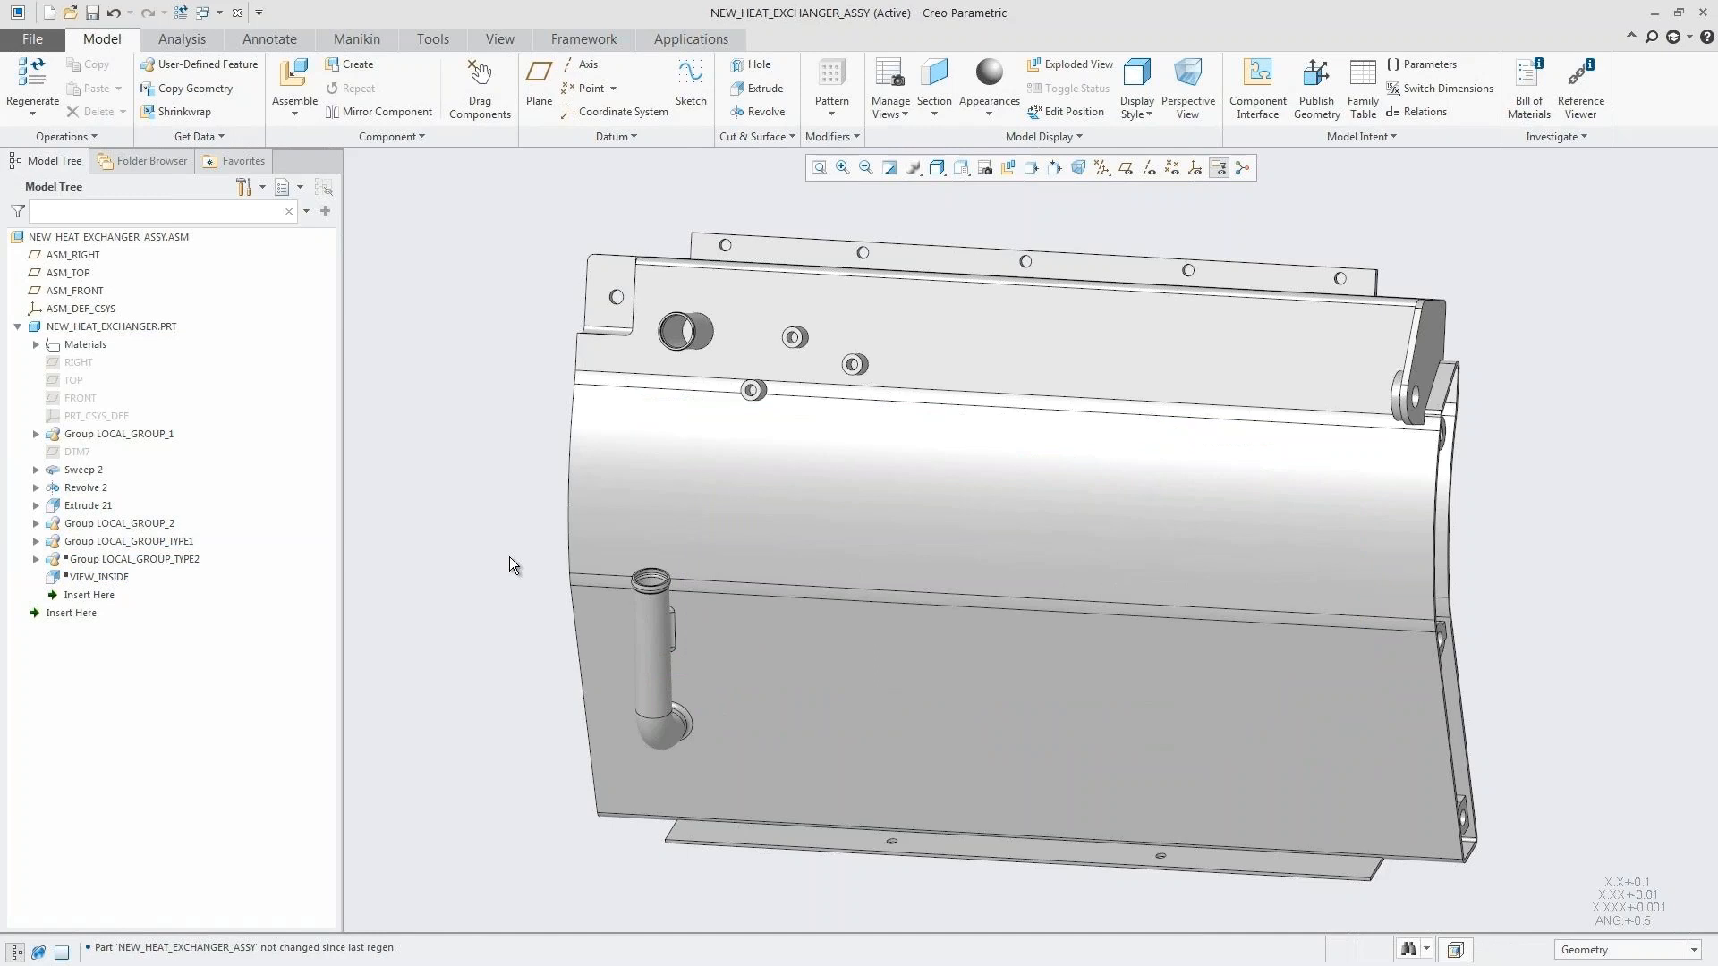
Step: Start Flow Analysis on the heat exchanger assembly and create a new project
left_click(691, 39)
left_click(566, 95)
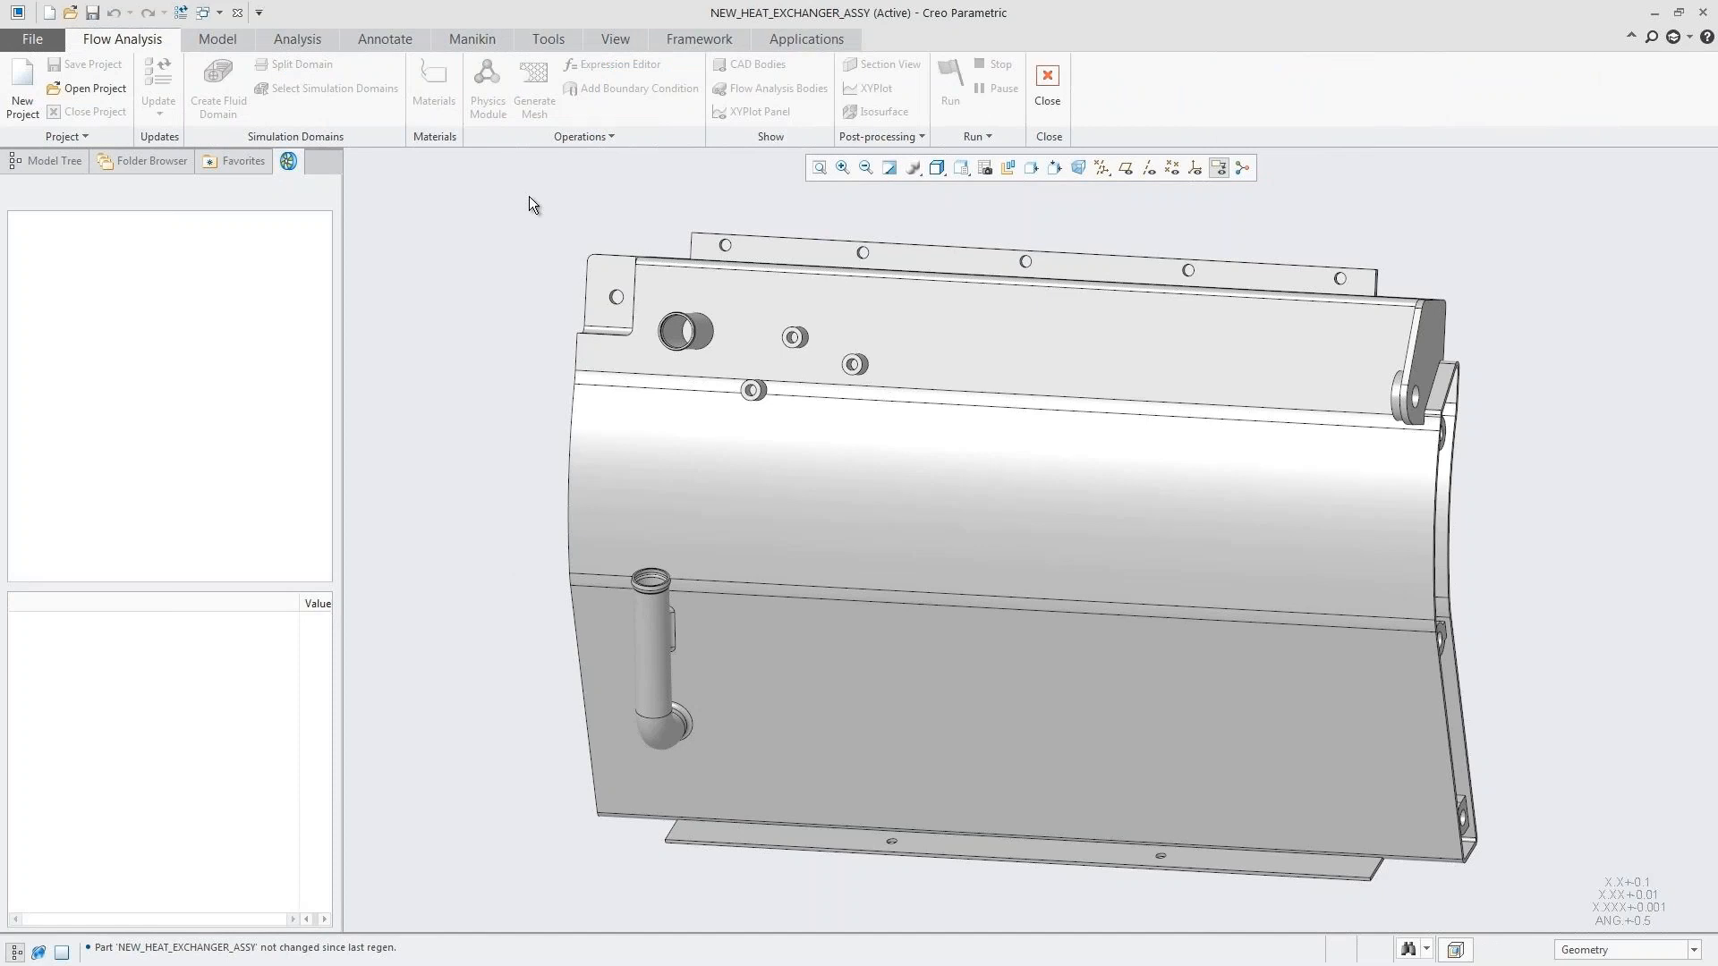
left_click(23, 80)
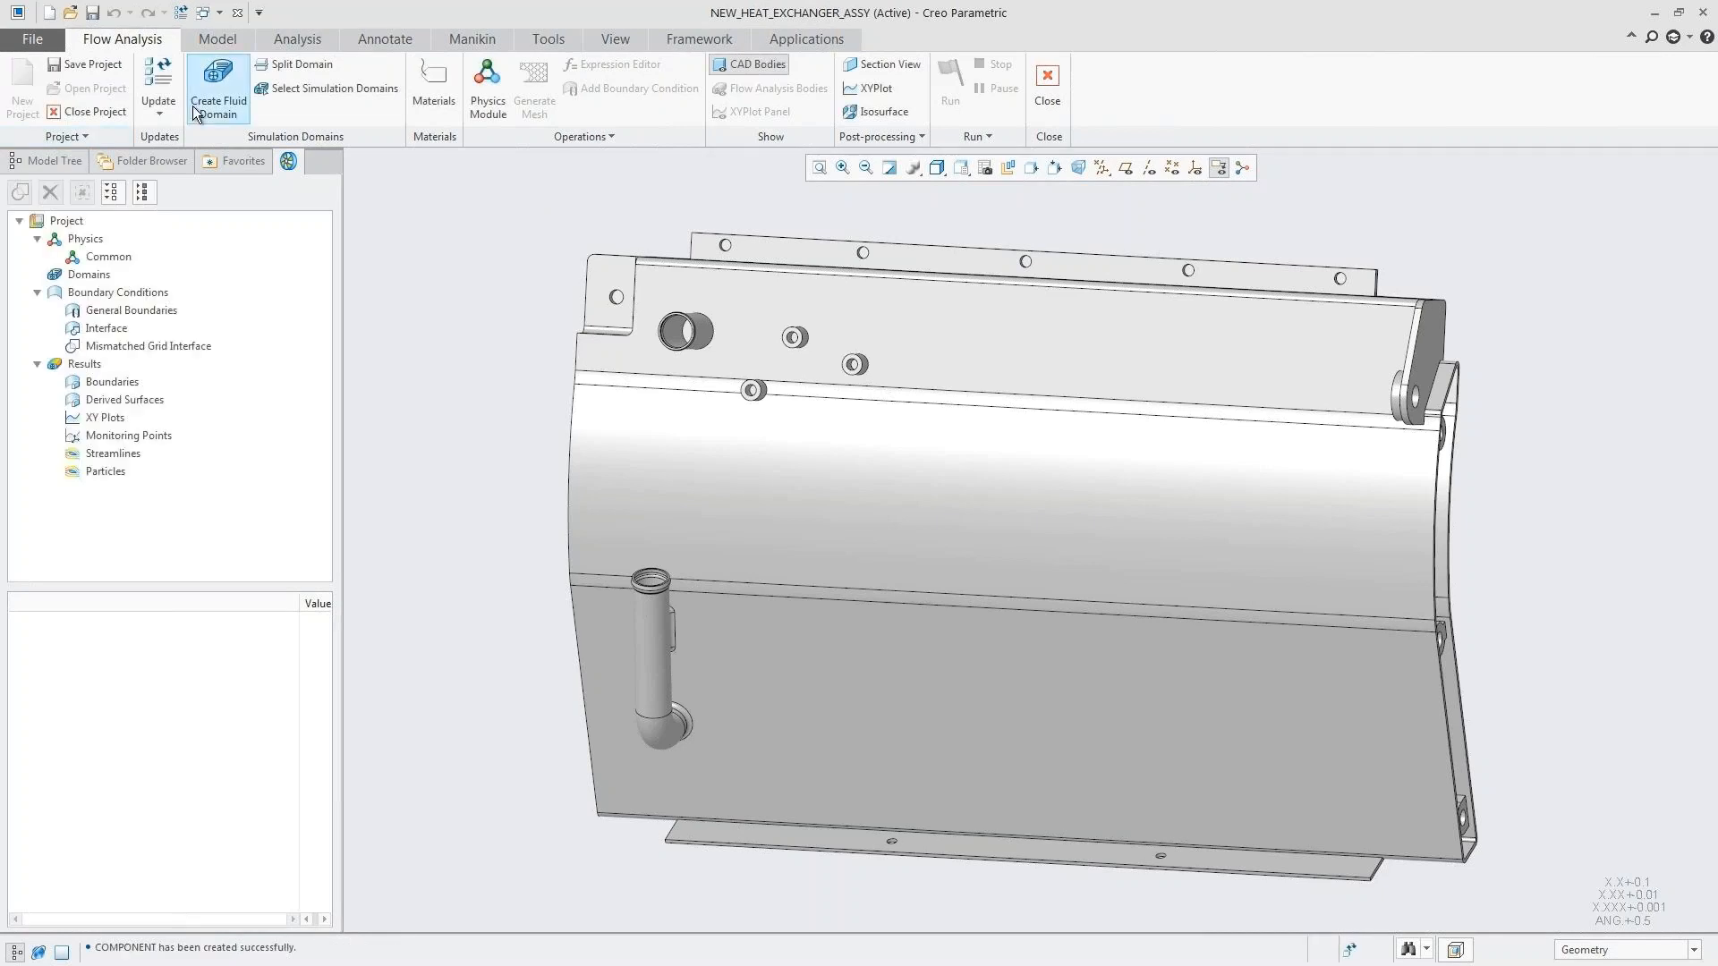
Step: Create an internal fluid domain, picking the ring-shaped end faces of the upper port and the lower elbow pipe as openings
left_click(199, 108)
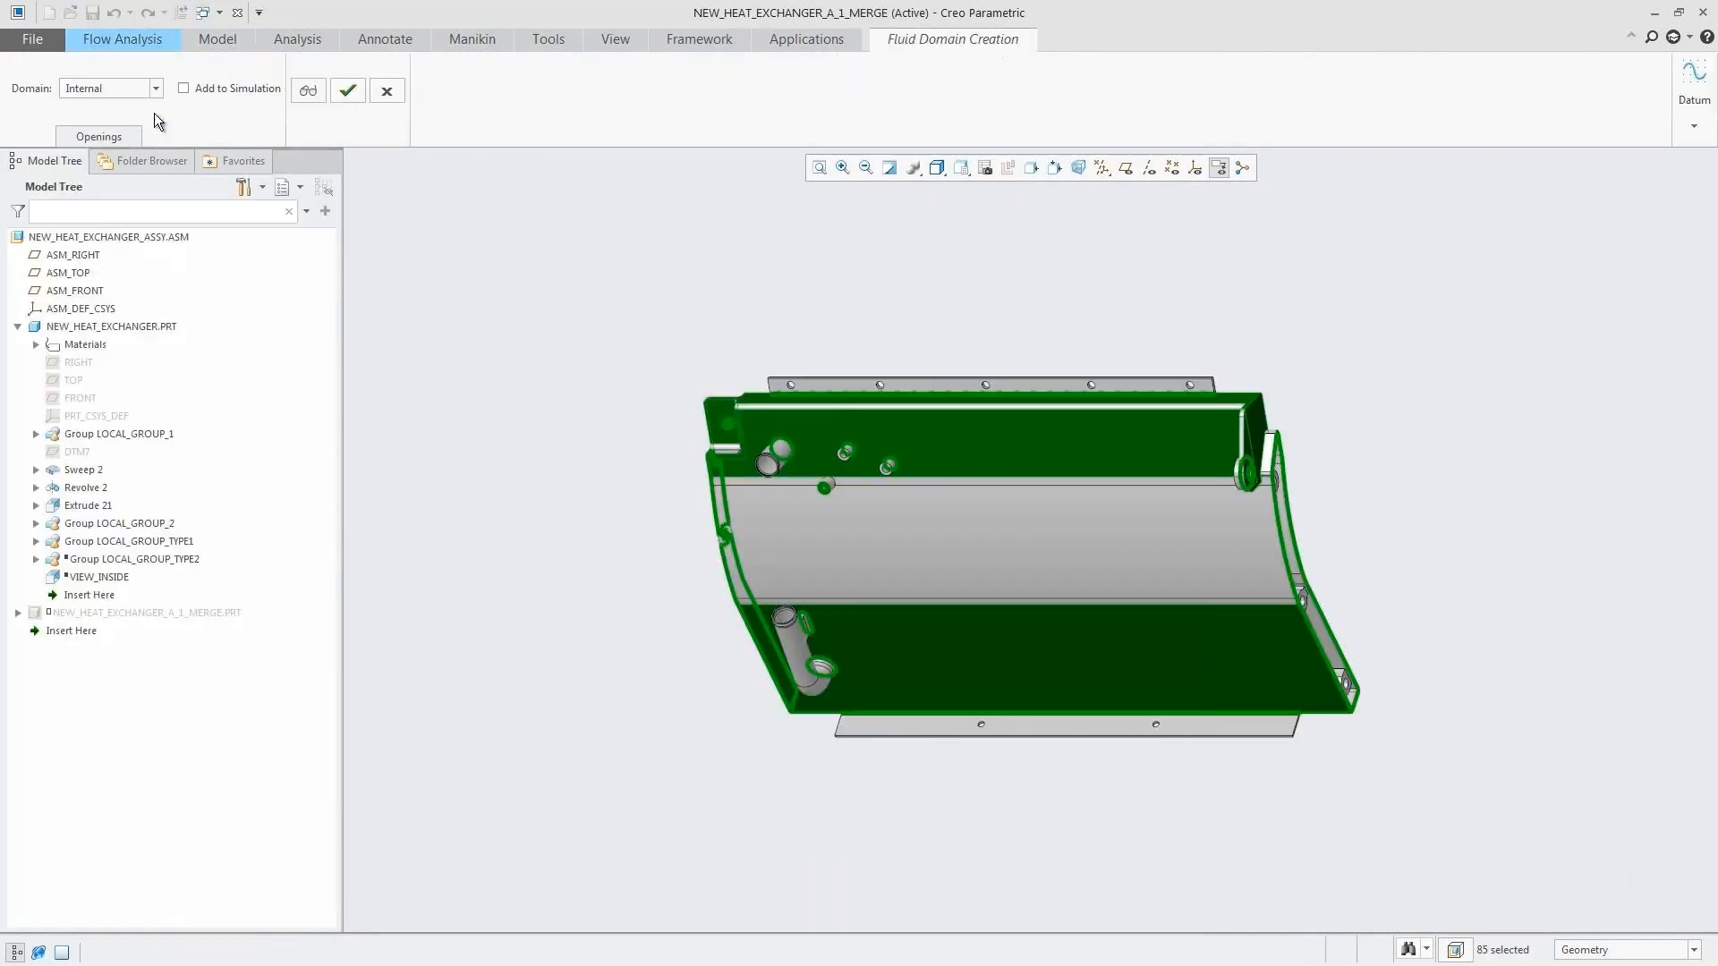
left_click(99, 136)
right_click(1579, 610)
left_click(1614, 621)
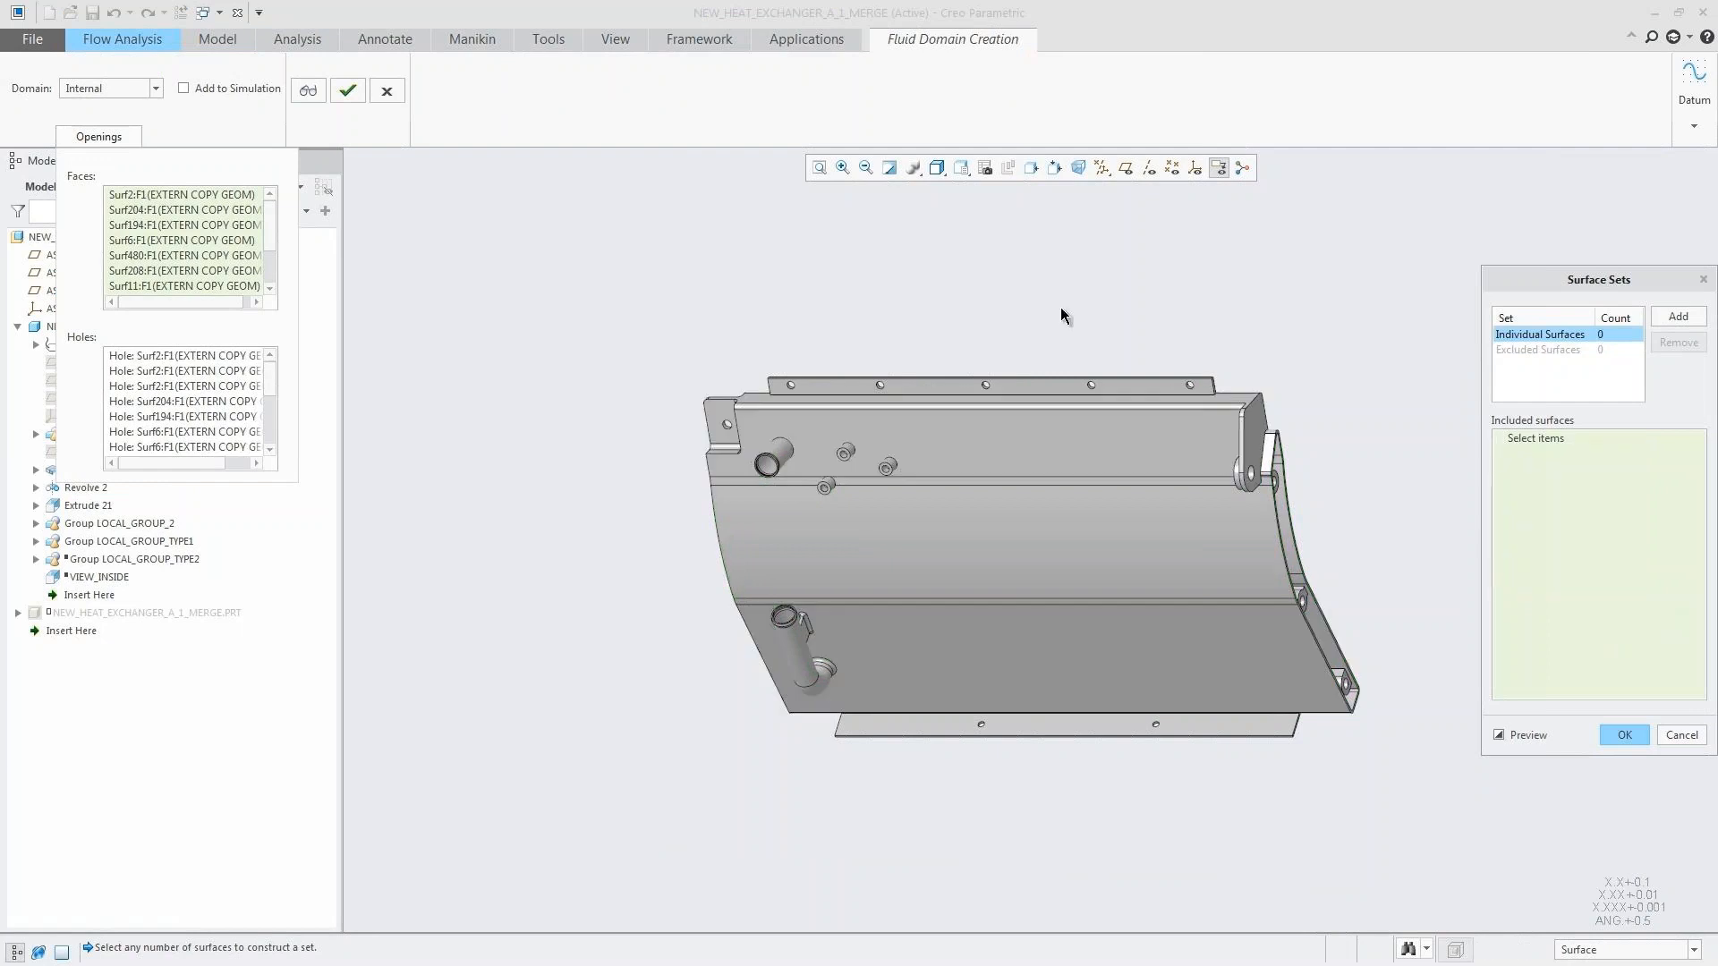
left_click(843, 168)
left_click(661, 437)
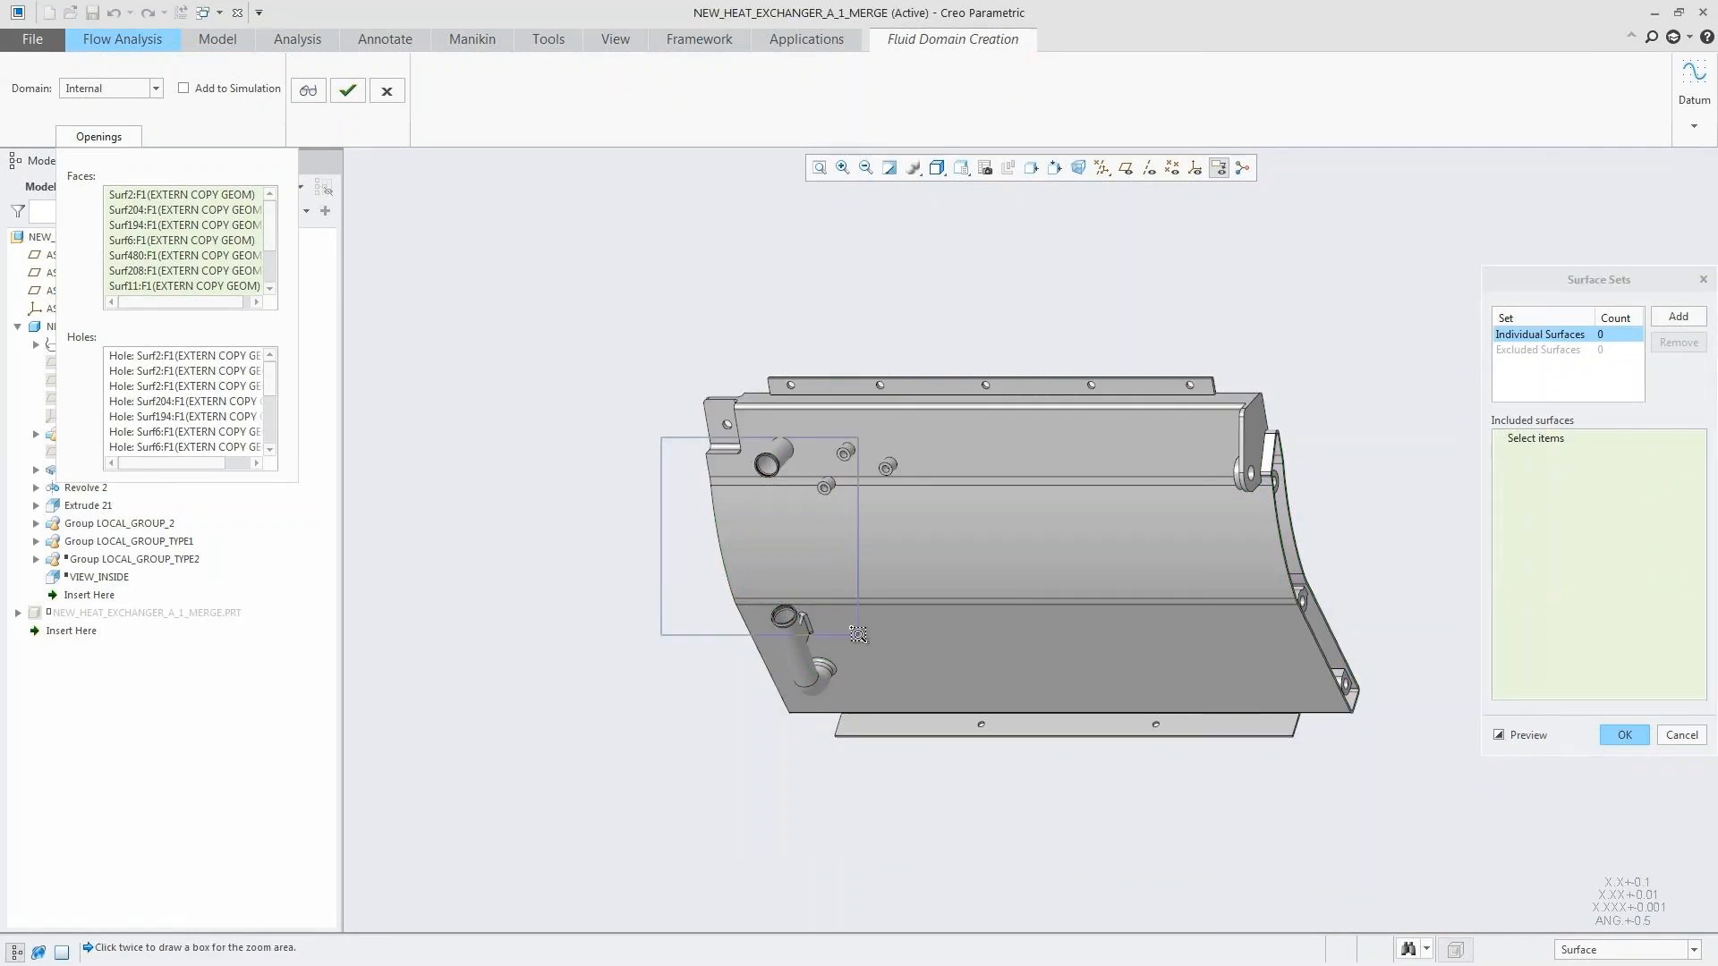
left_click(858, 635)
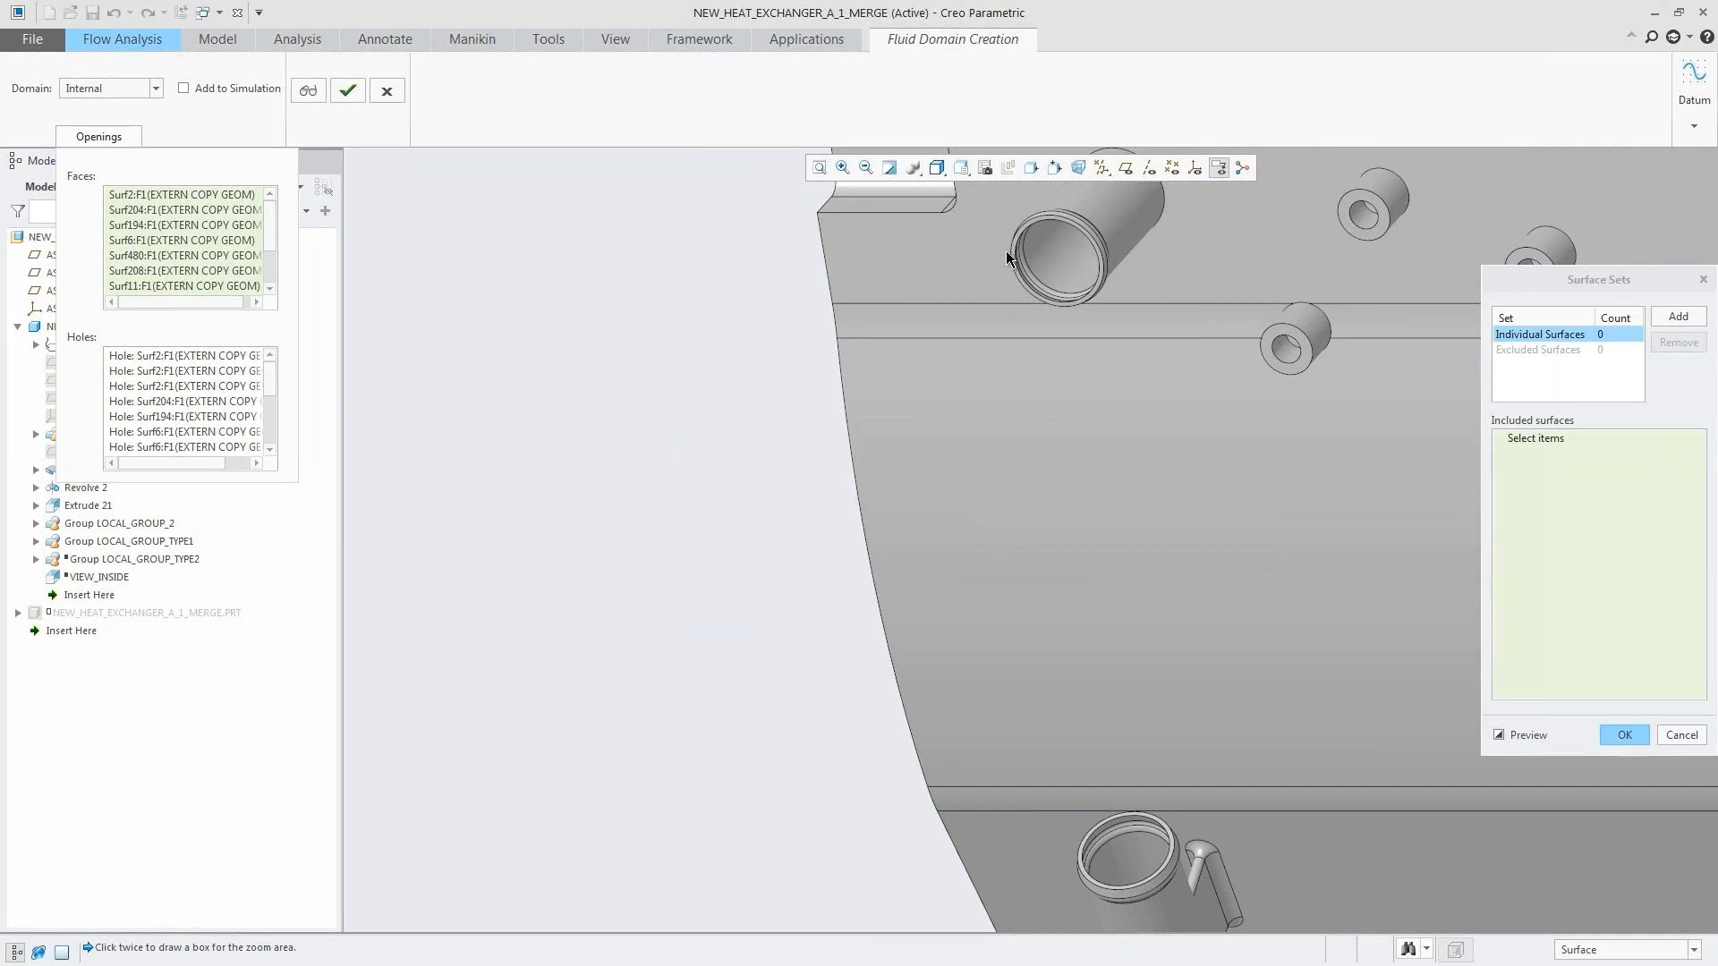
left_click(1014, 254)
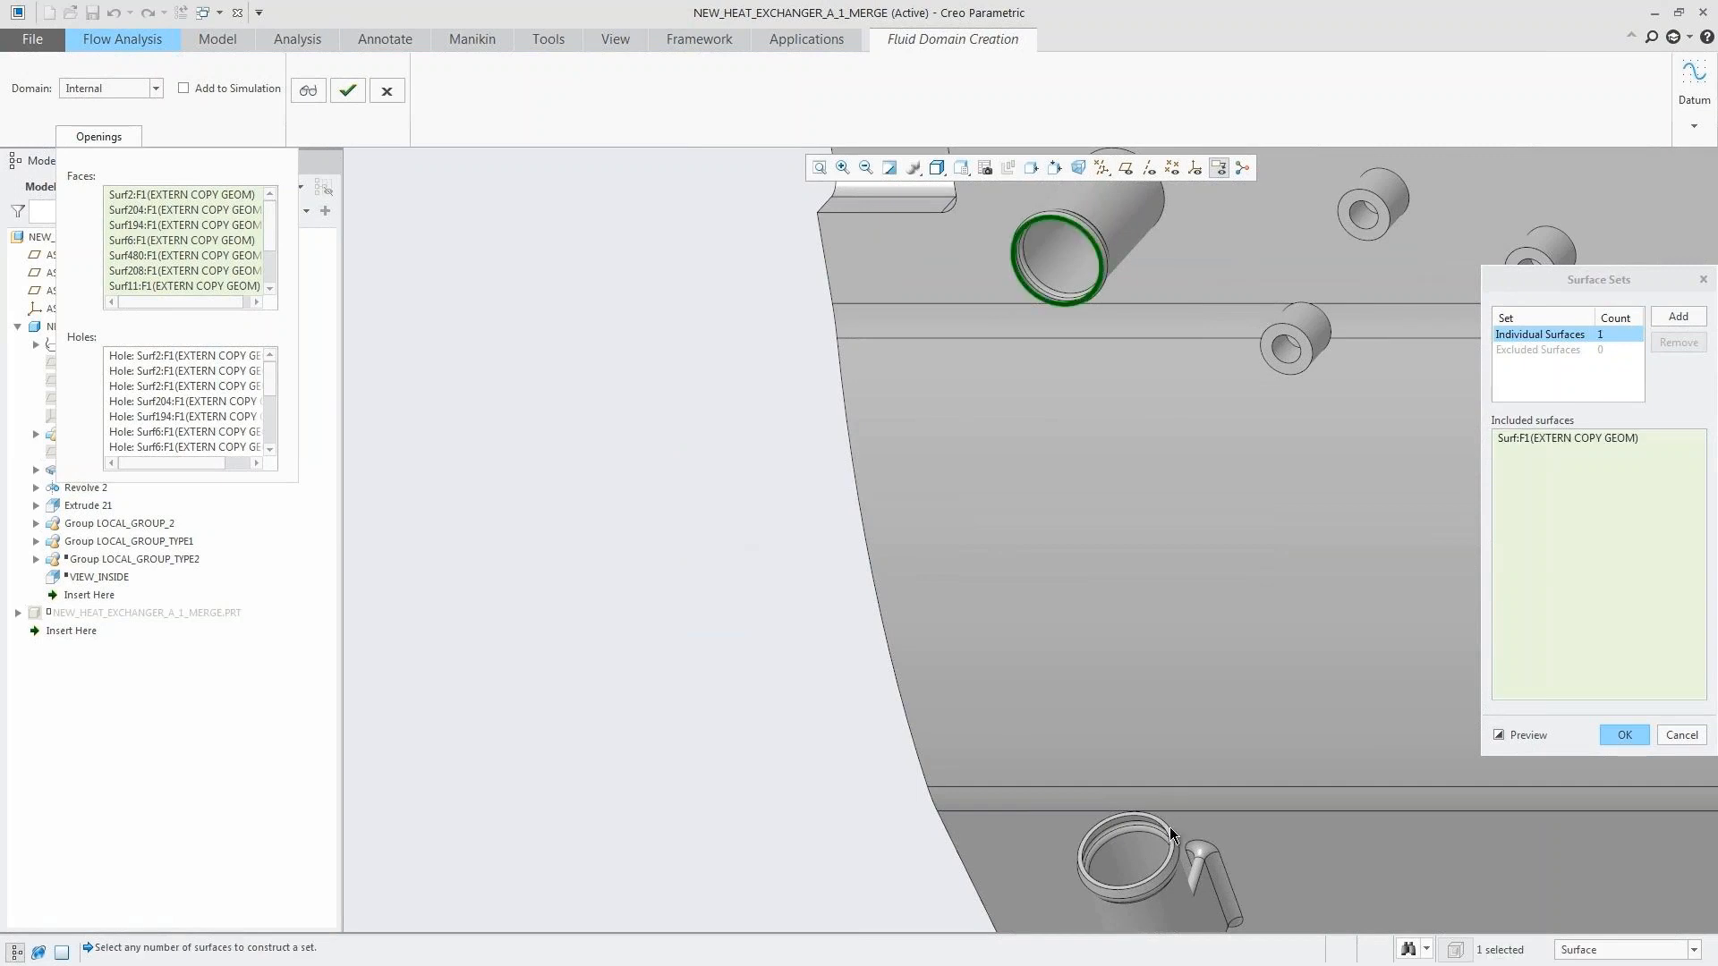
left_click(1167, 827)
left_click(1624, 735)
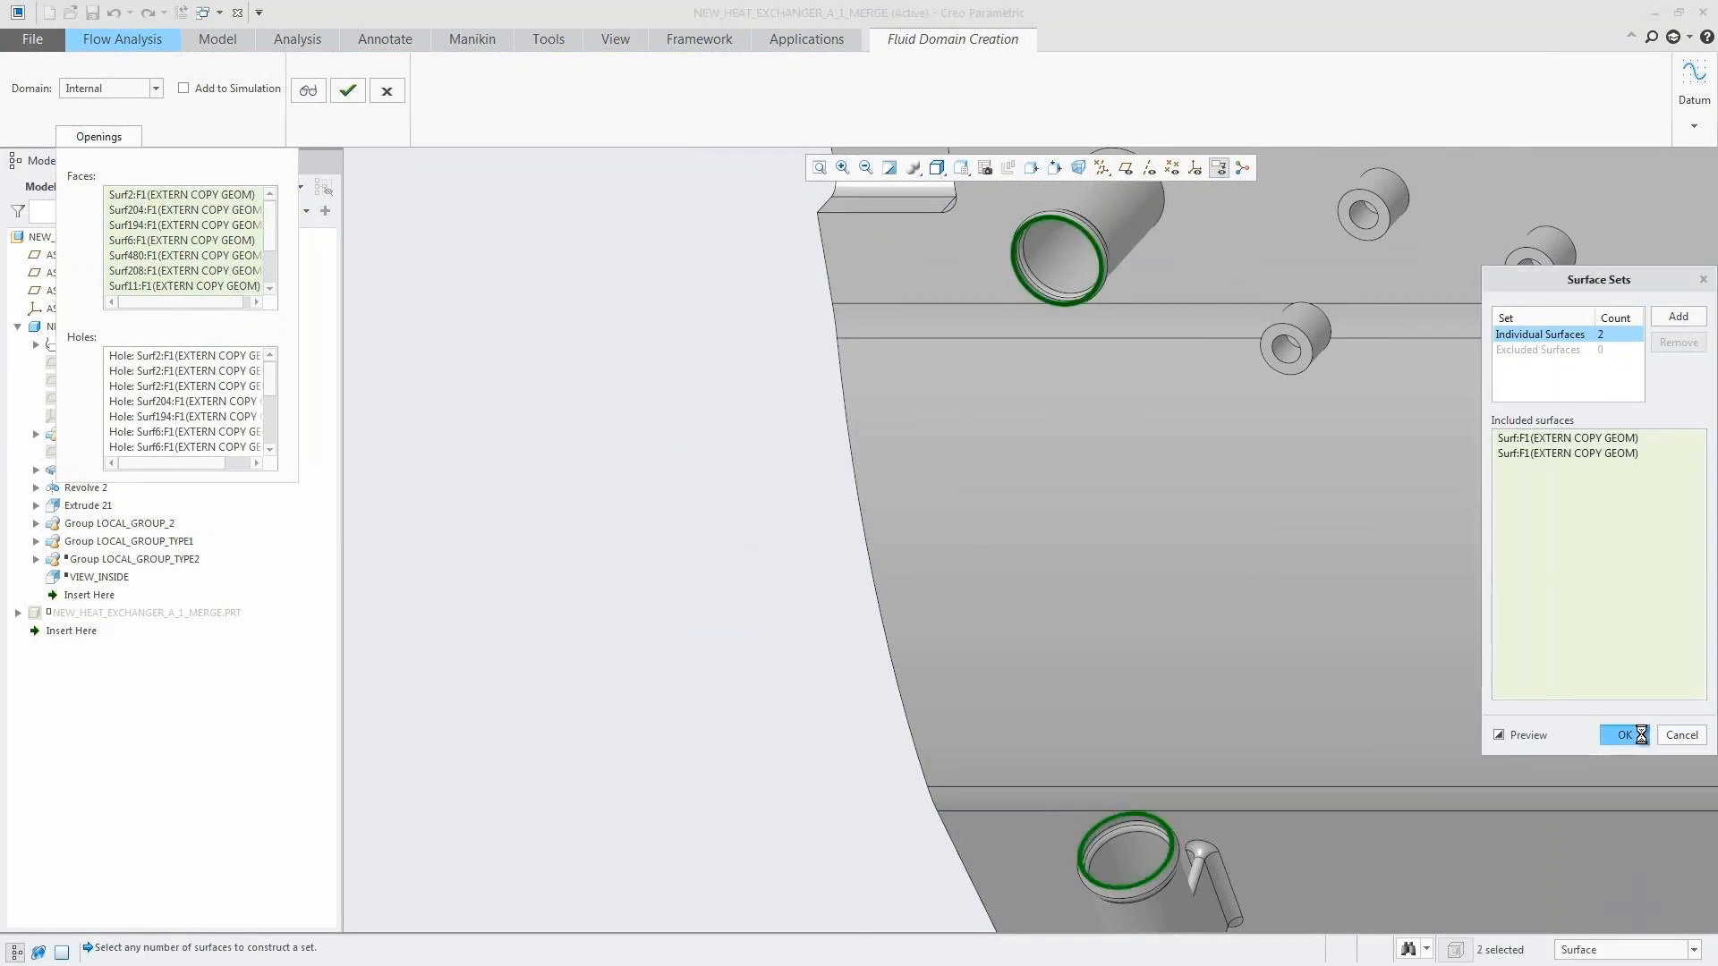
left_click(821, 169)
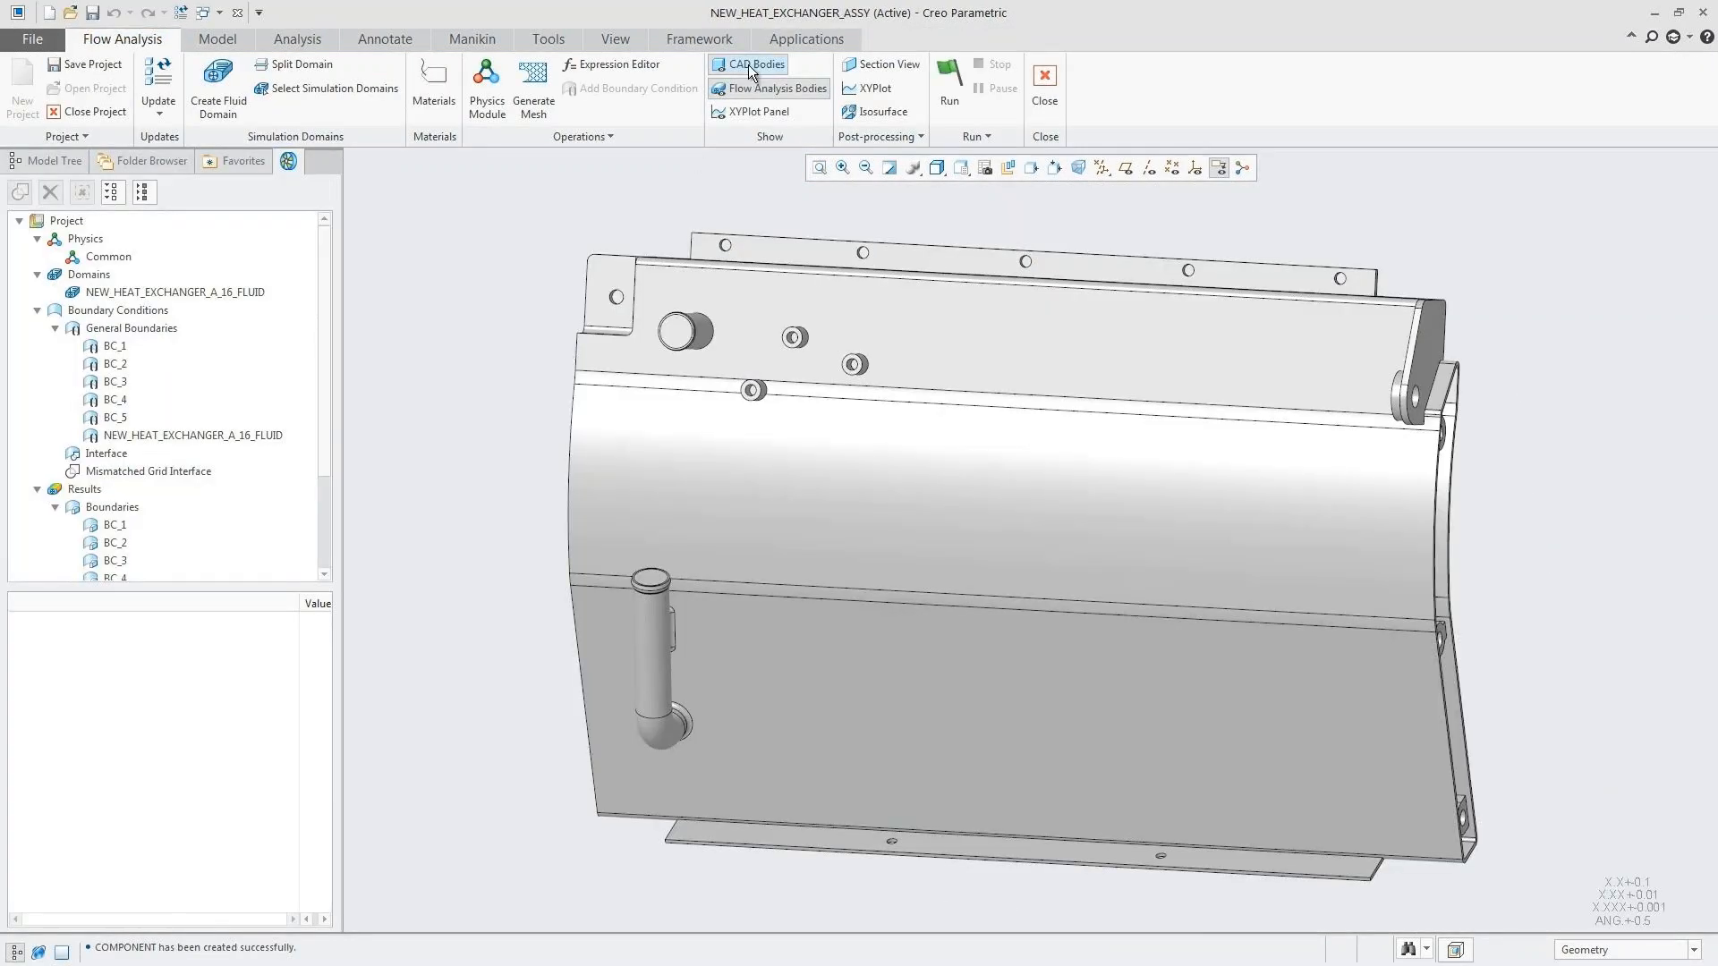
Step: Hide the CAD bodies and add NEW_HEAT_EXCHANGER.PRT to the simulation domains as a solid component
left_click(748, 64)
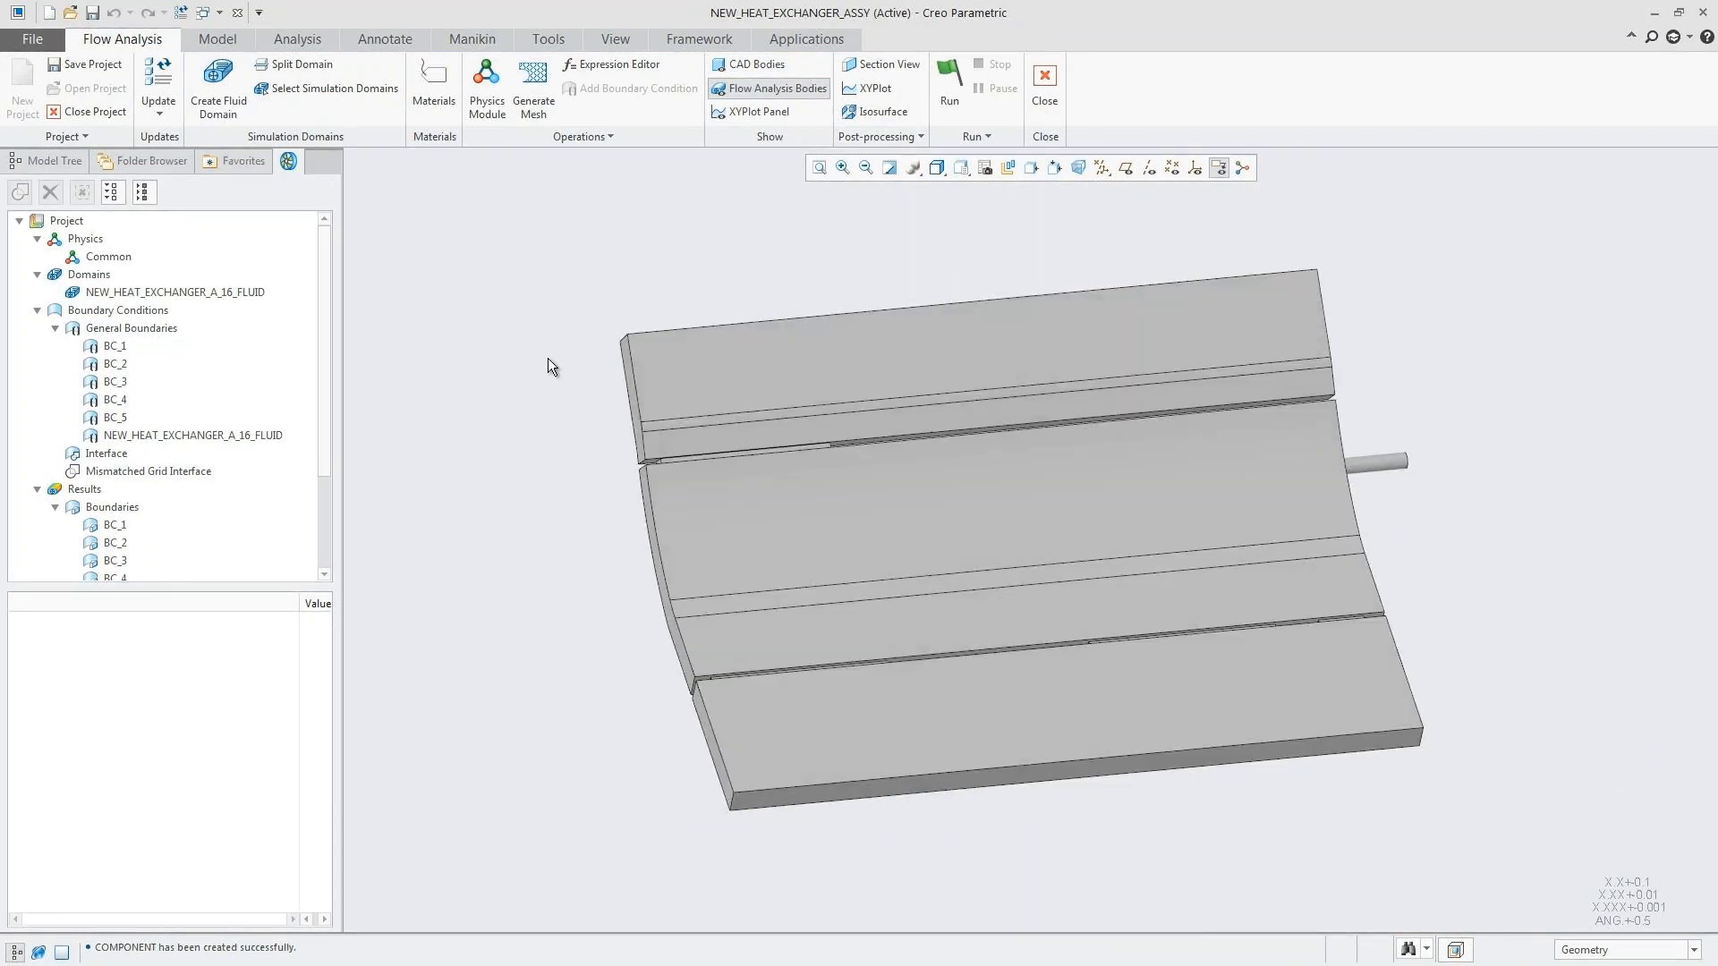
middle_click_drag(548, 358, 548, 358)
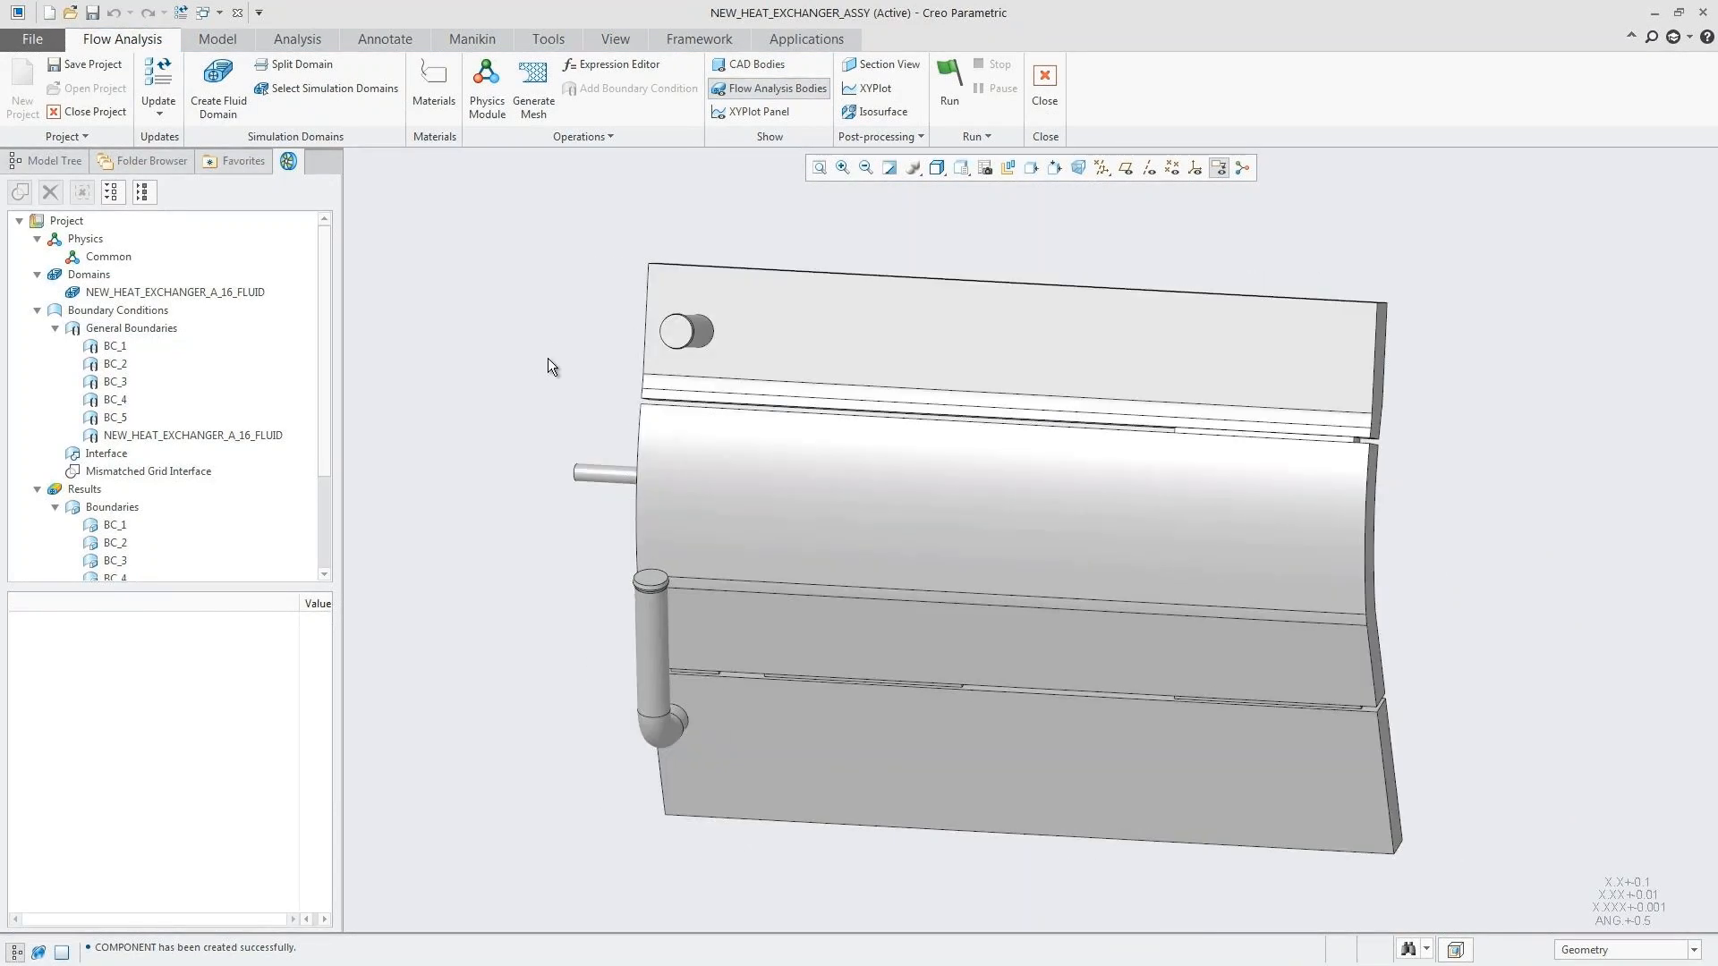
left_click(304, 88)
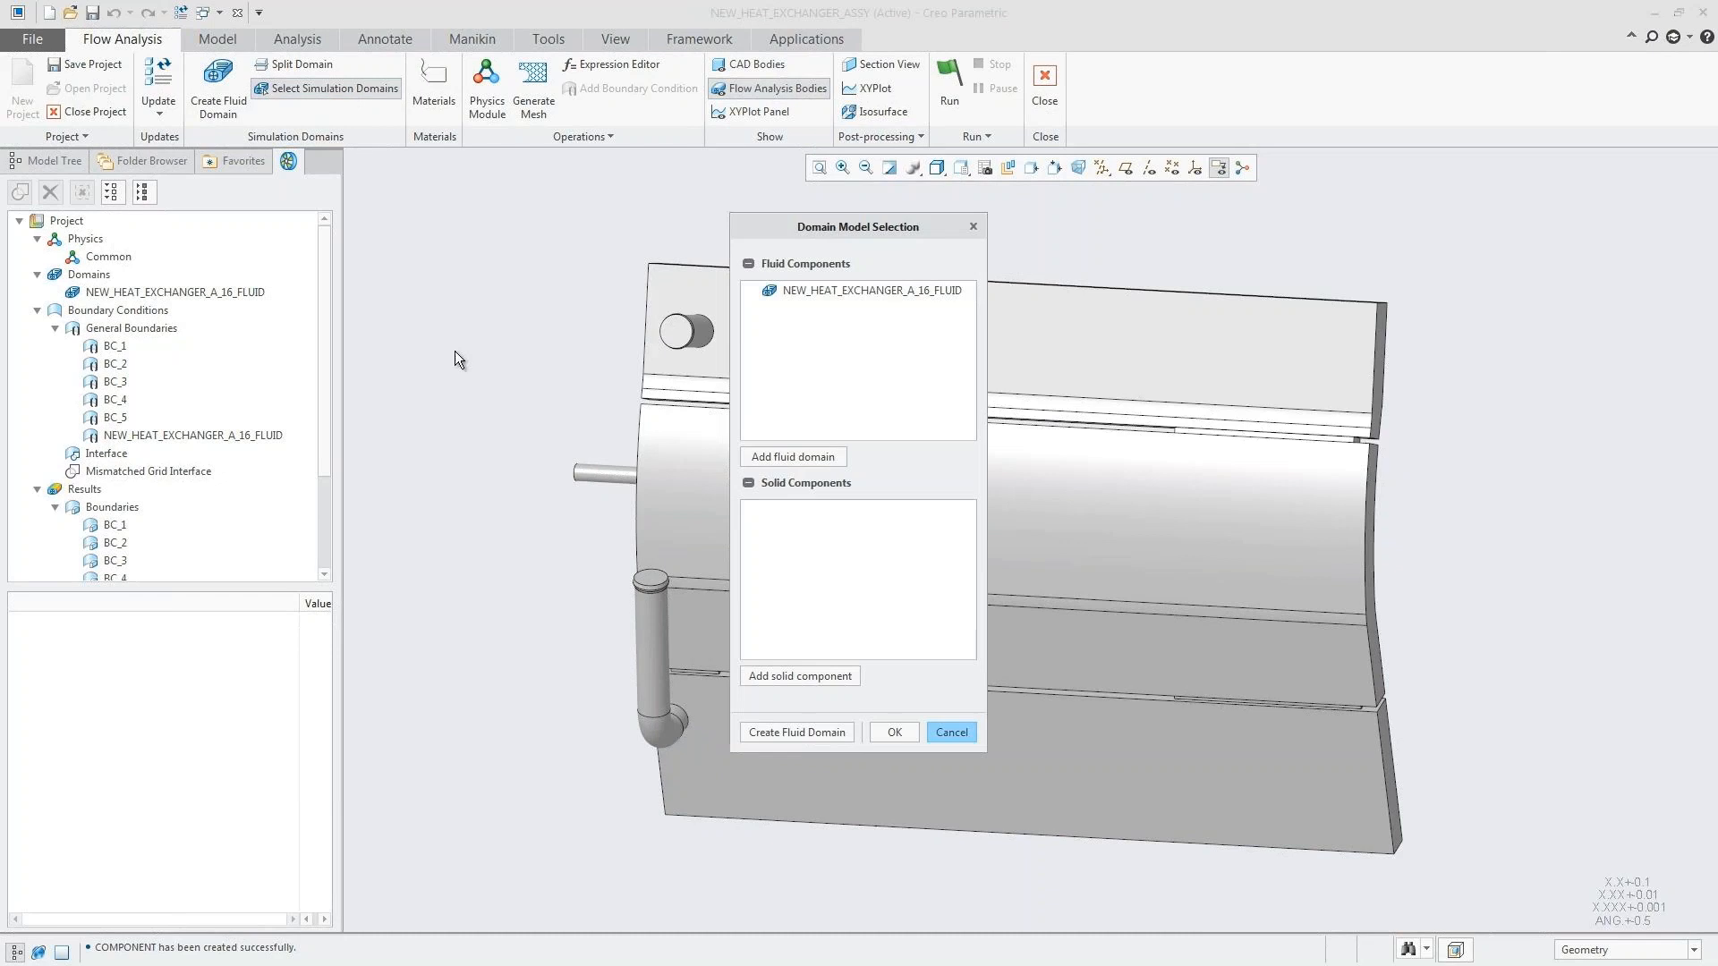
left_click(780, 676)
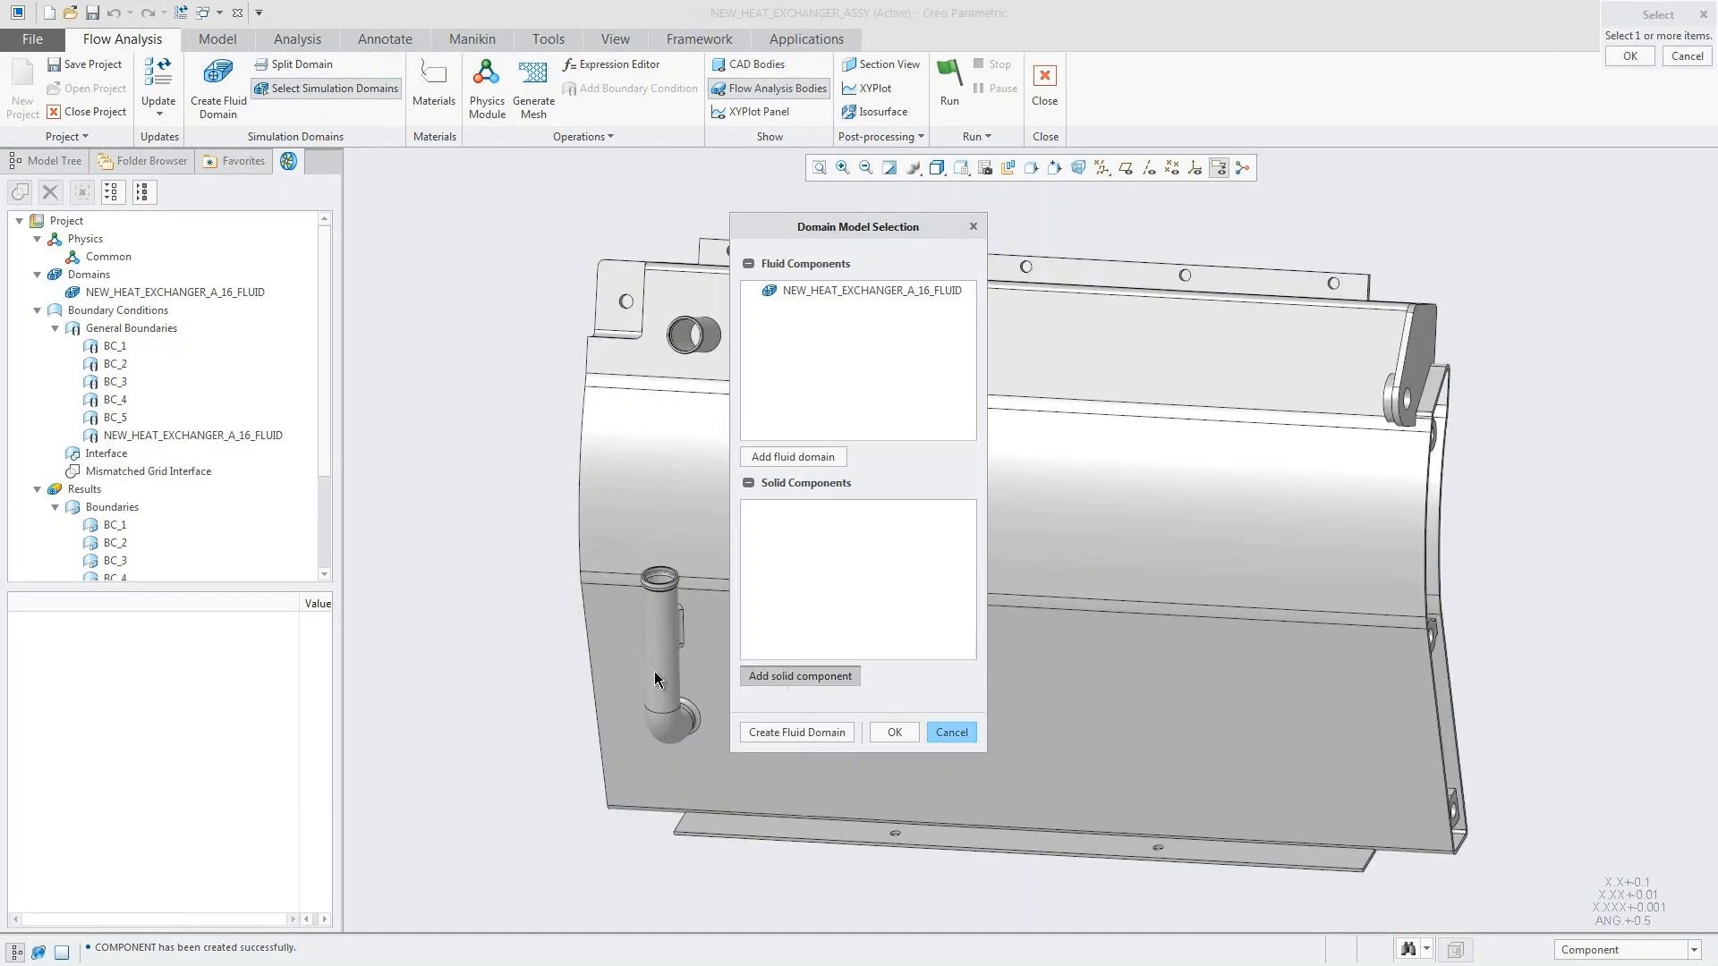
left_click(35, 162)
left_click(120, 327)
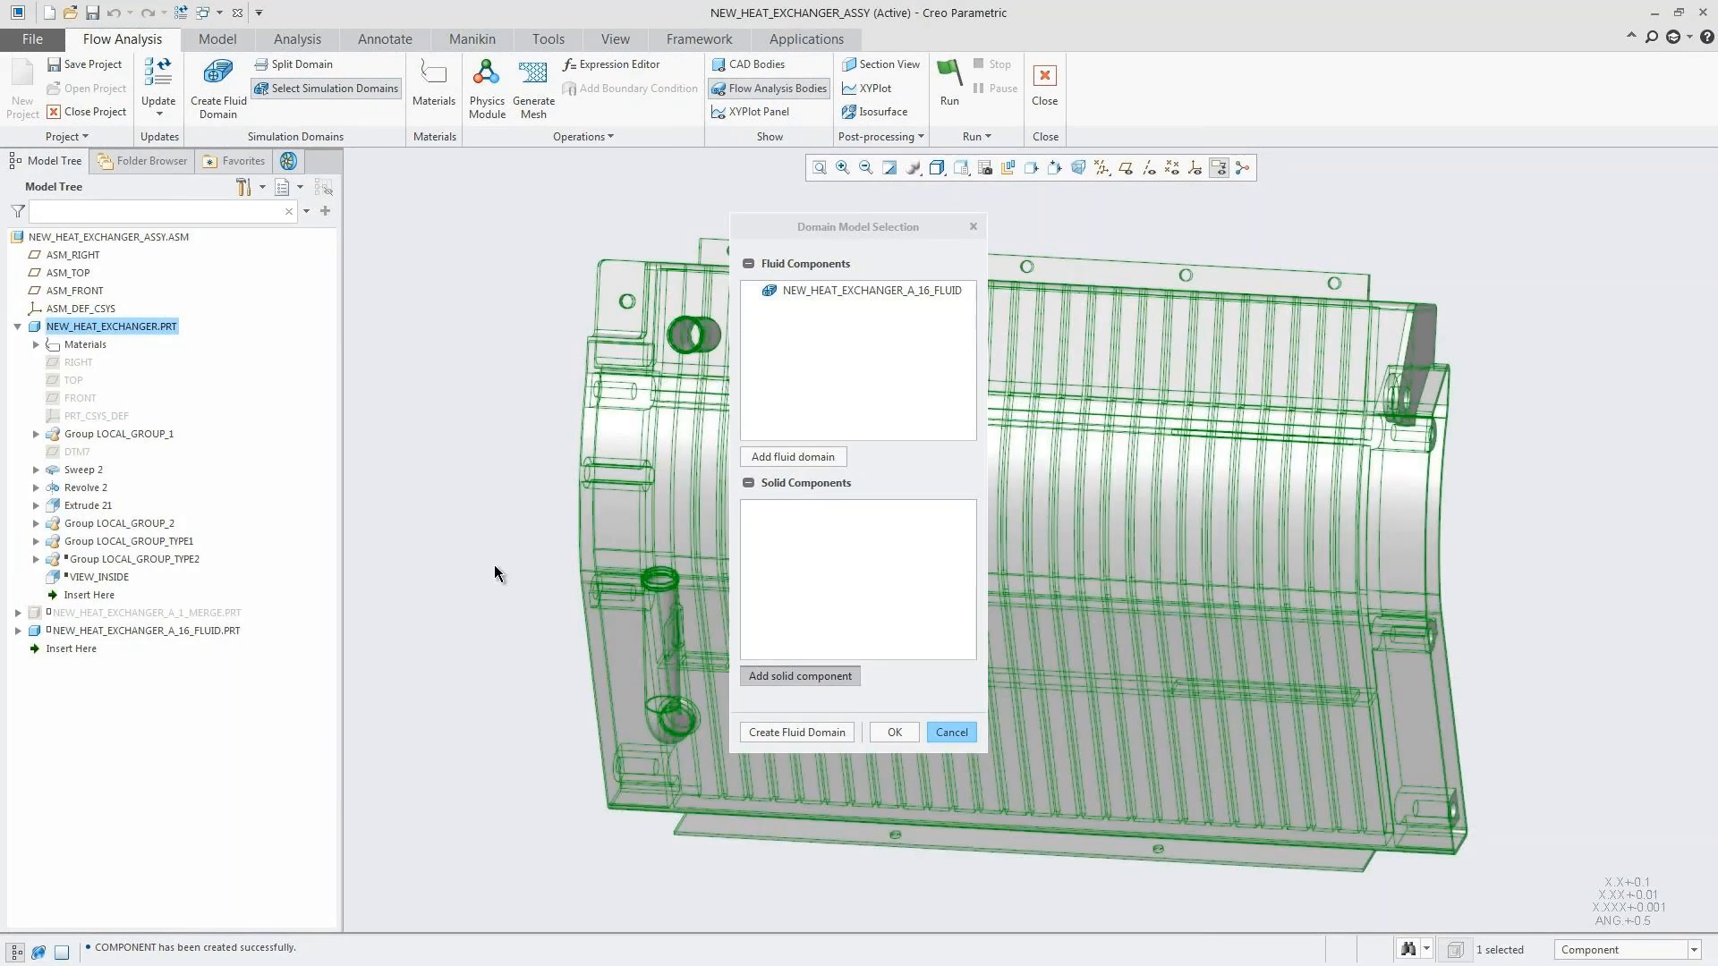
left_click(894, 733)
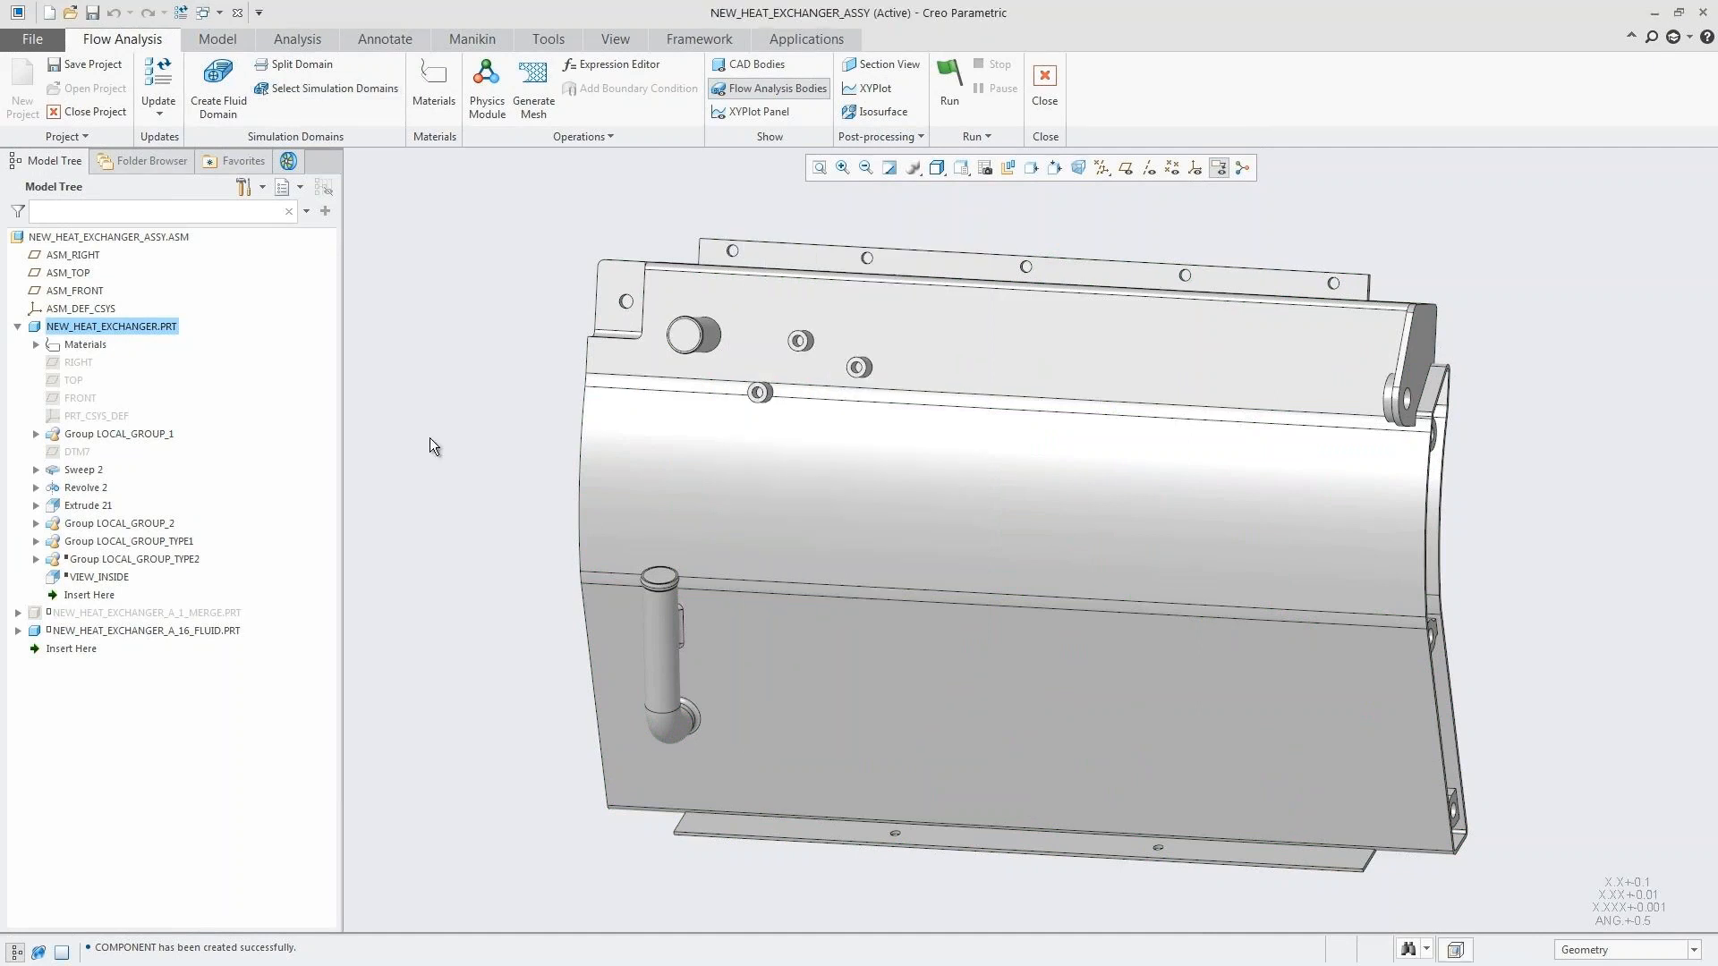
Step: Assign water as the material of the NEW_HEAT_EXCHANGER_A_16_FLUID fluid domain
left_click(287, 164)
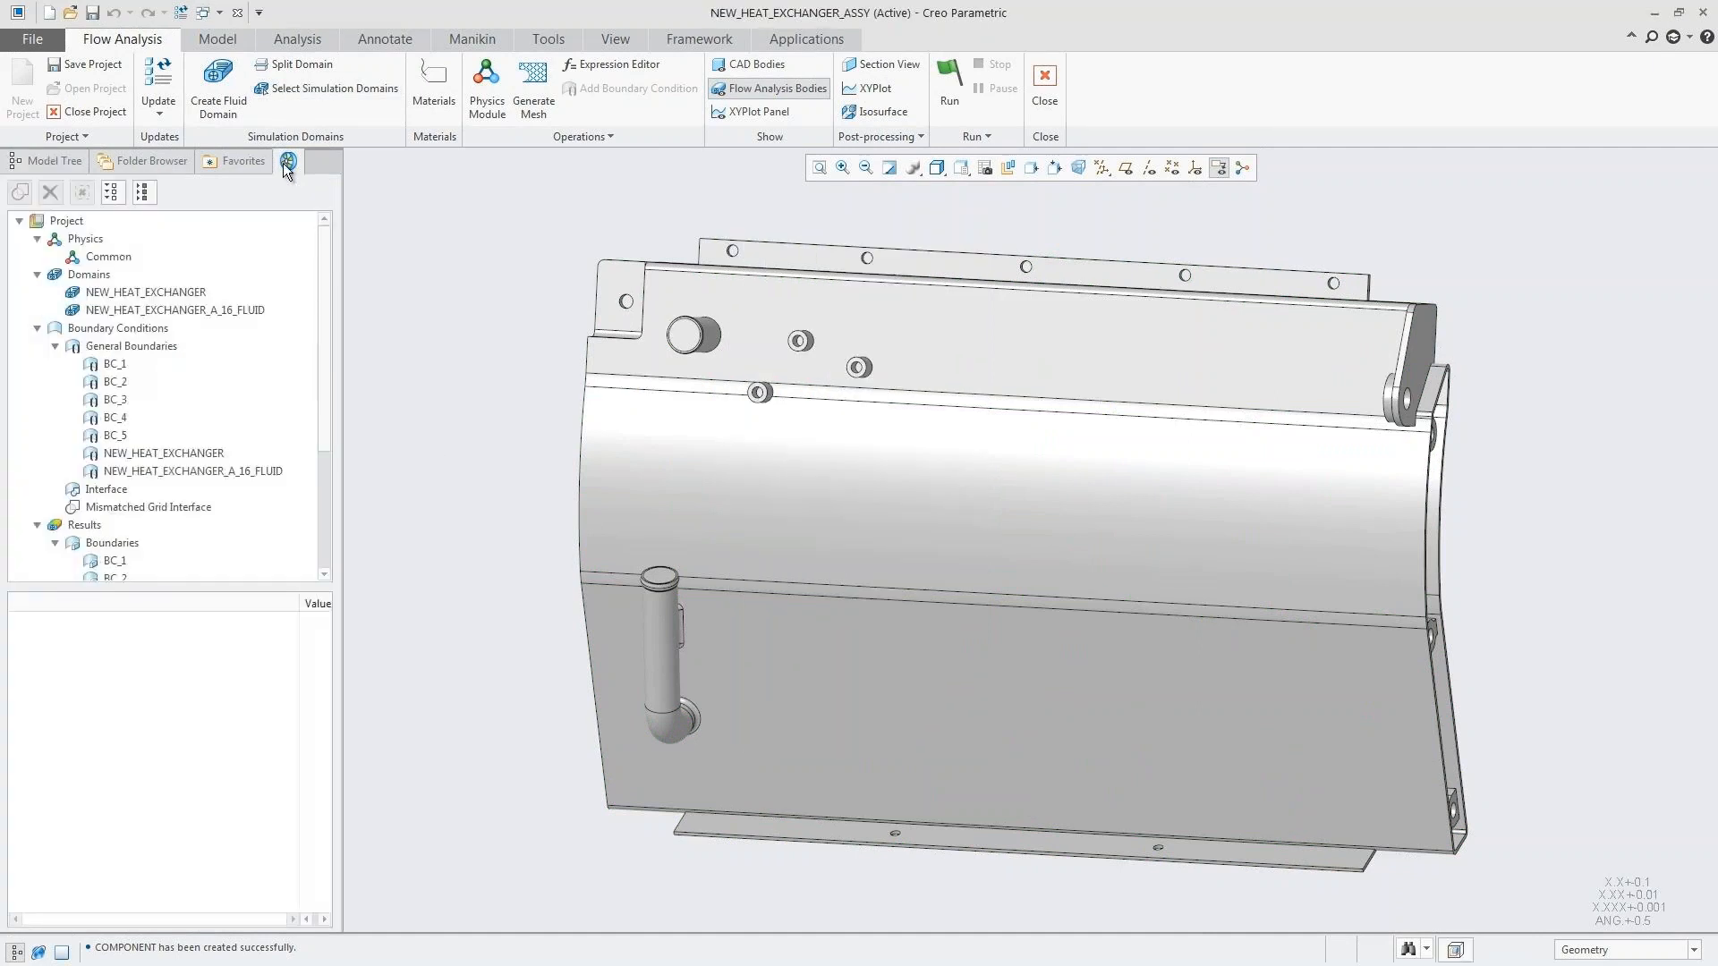
left_click(440, 82)
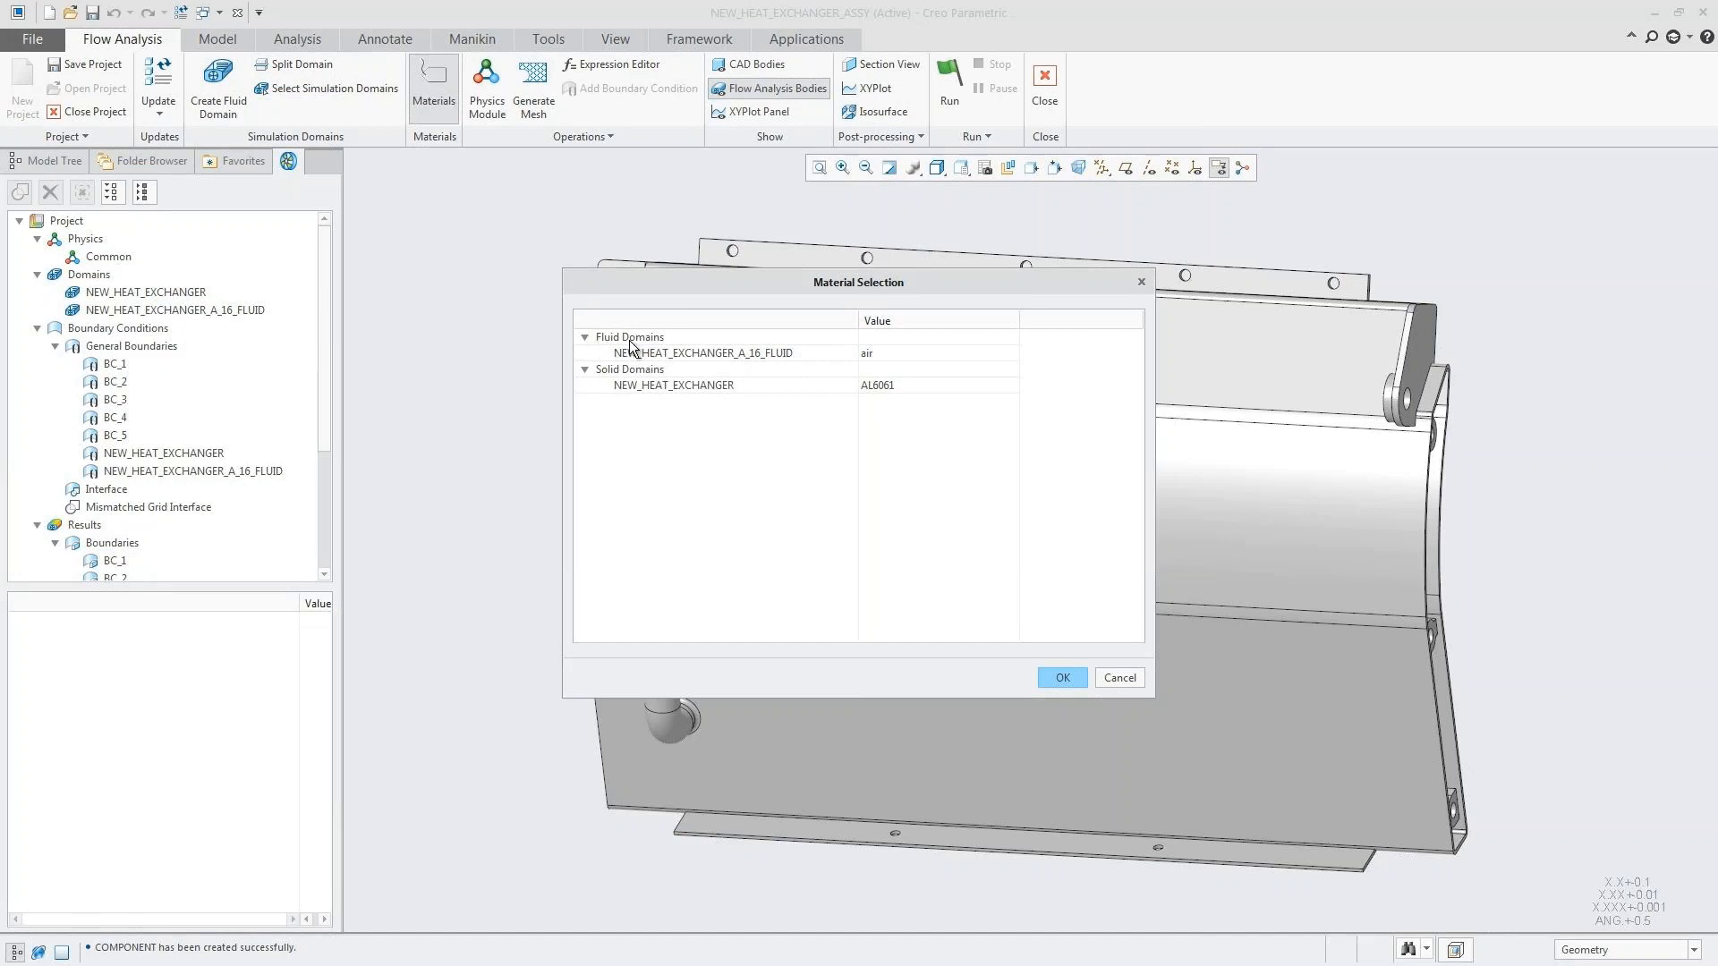
left_click(888, 355)
left_click(897, 352)
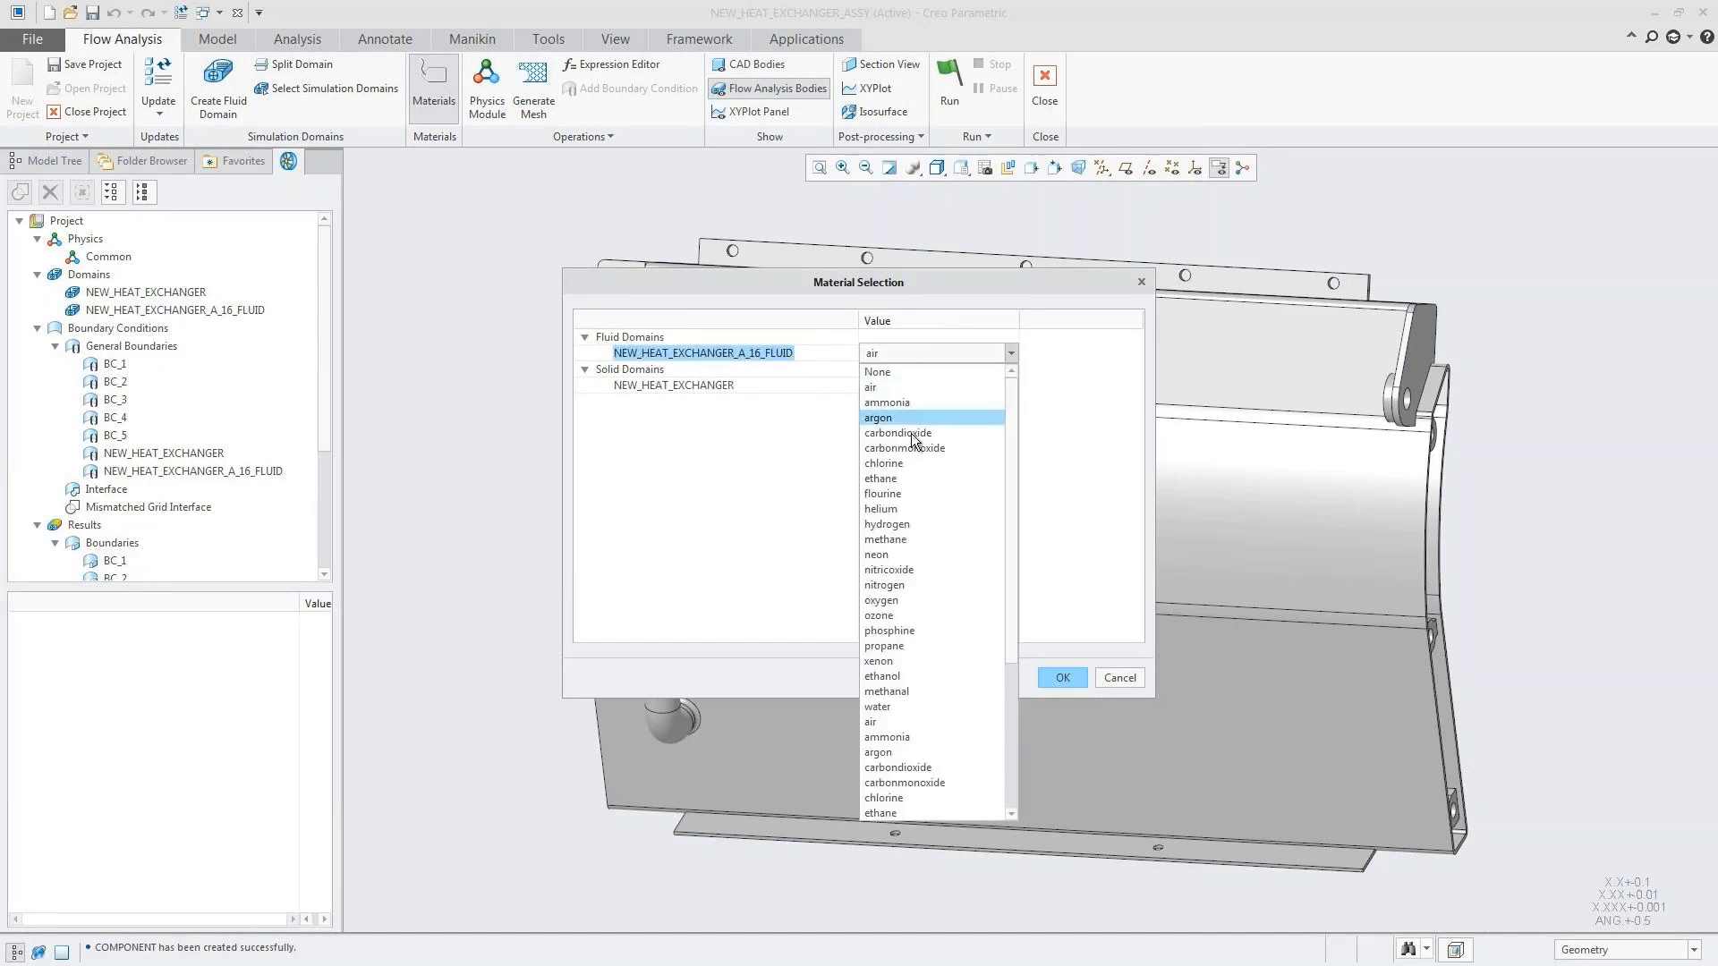
left_click(888, 706)
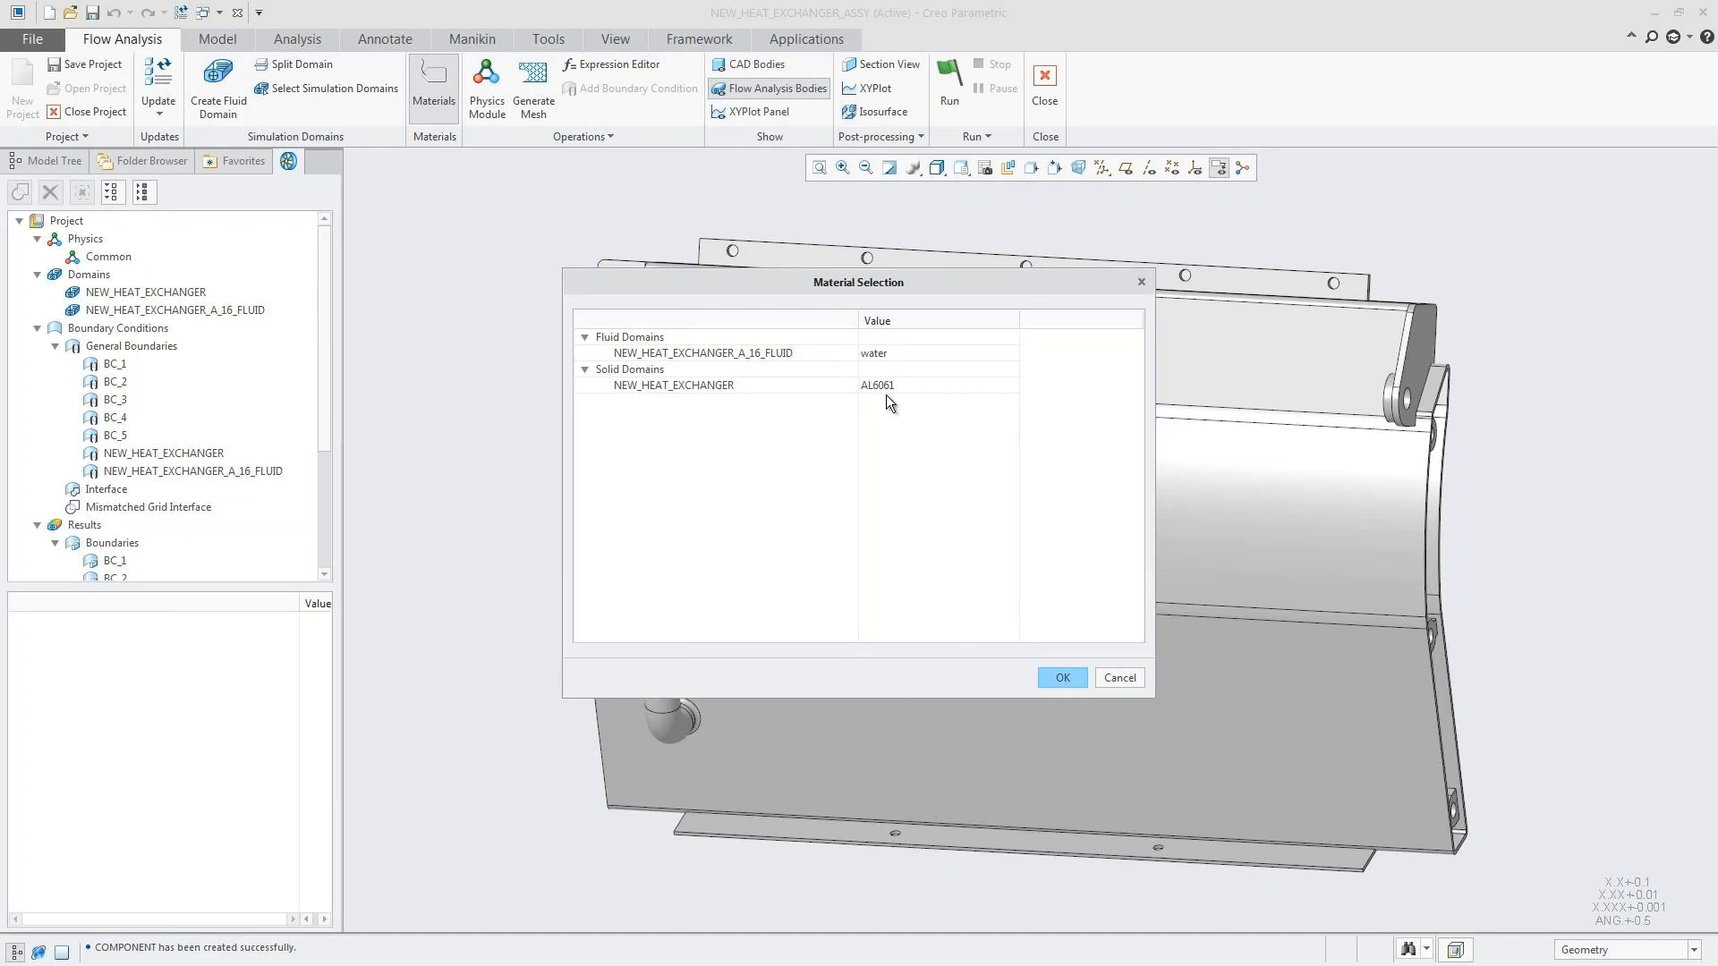
left_click(1060, 677)
Step: Add the Turbulence, Heat and Streamline physics modules to the simulation
left_click(480, 87)
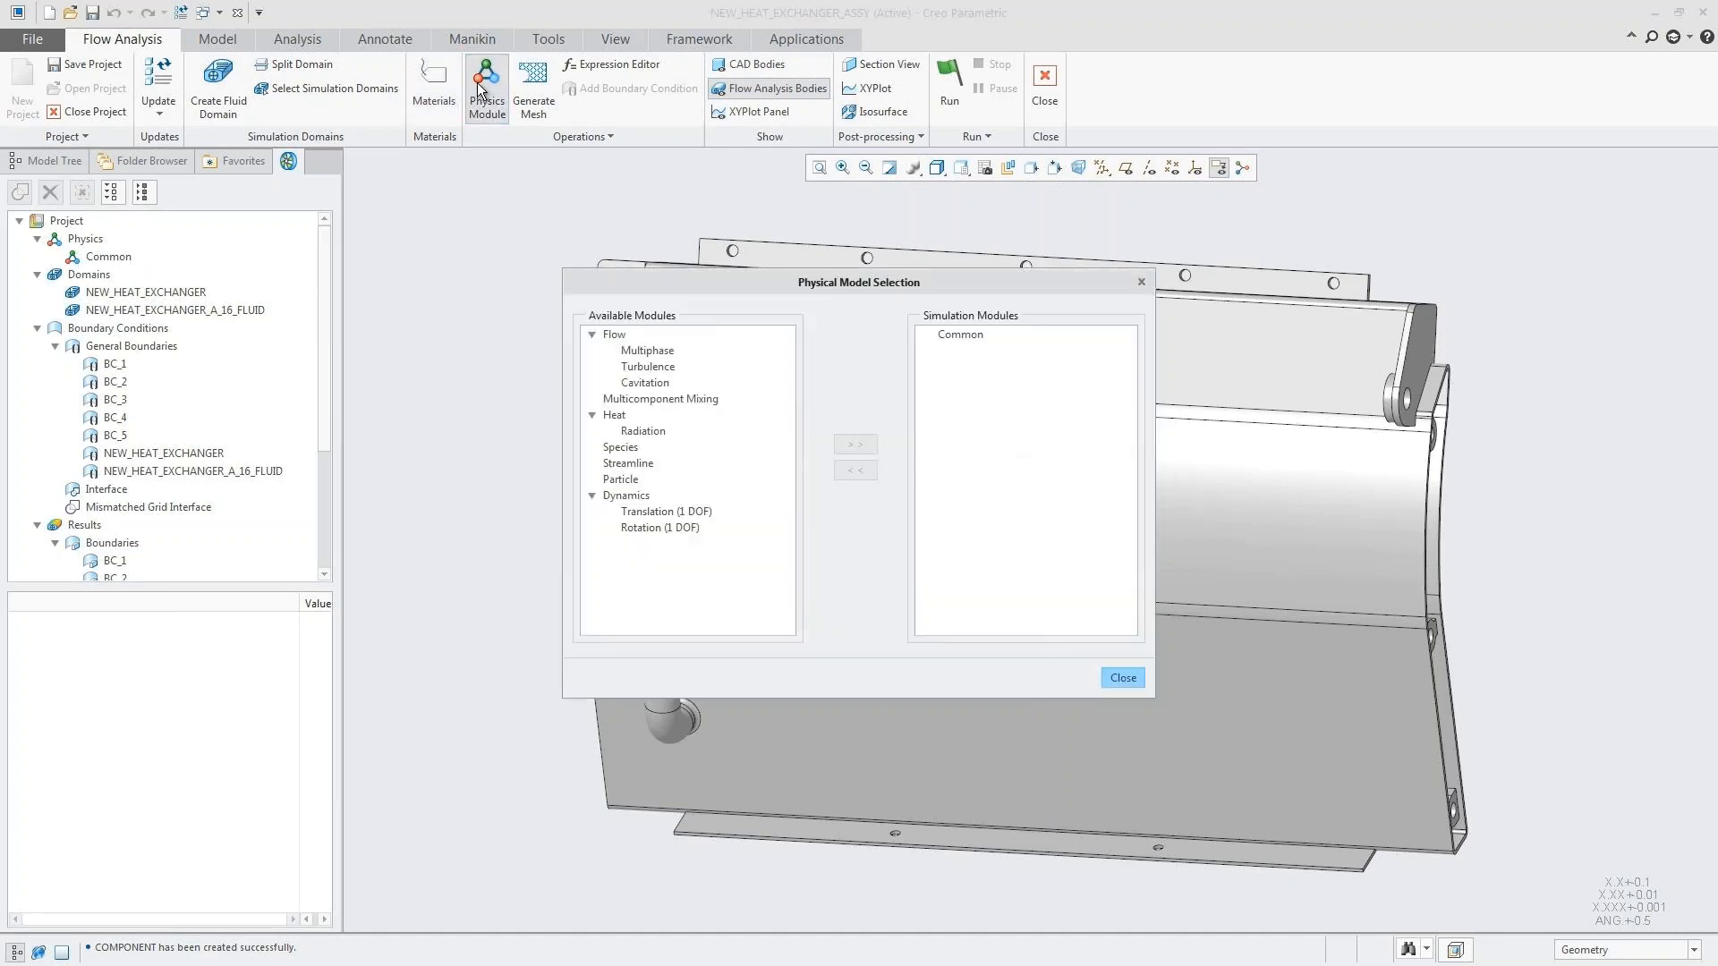
left_click(647, 366)
double_click(644, 369)
left_click(620, 401)
double_click(617, 401)
left_click(629, 448)
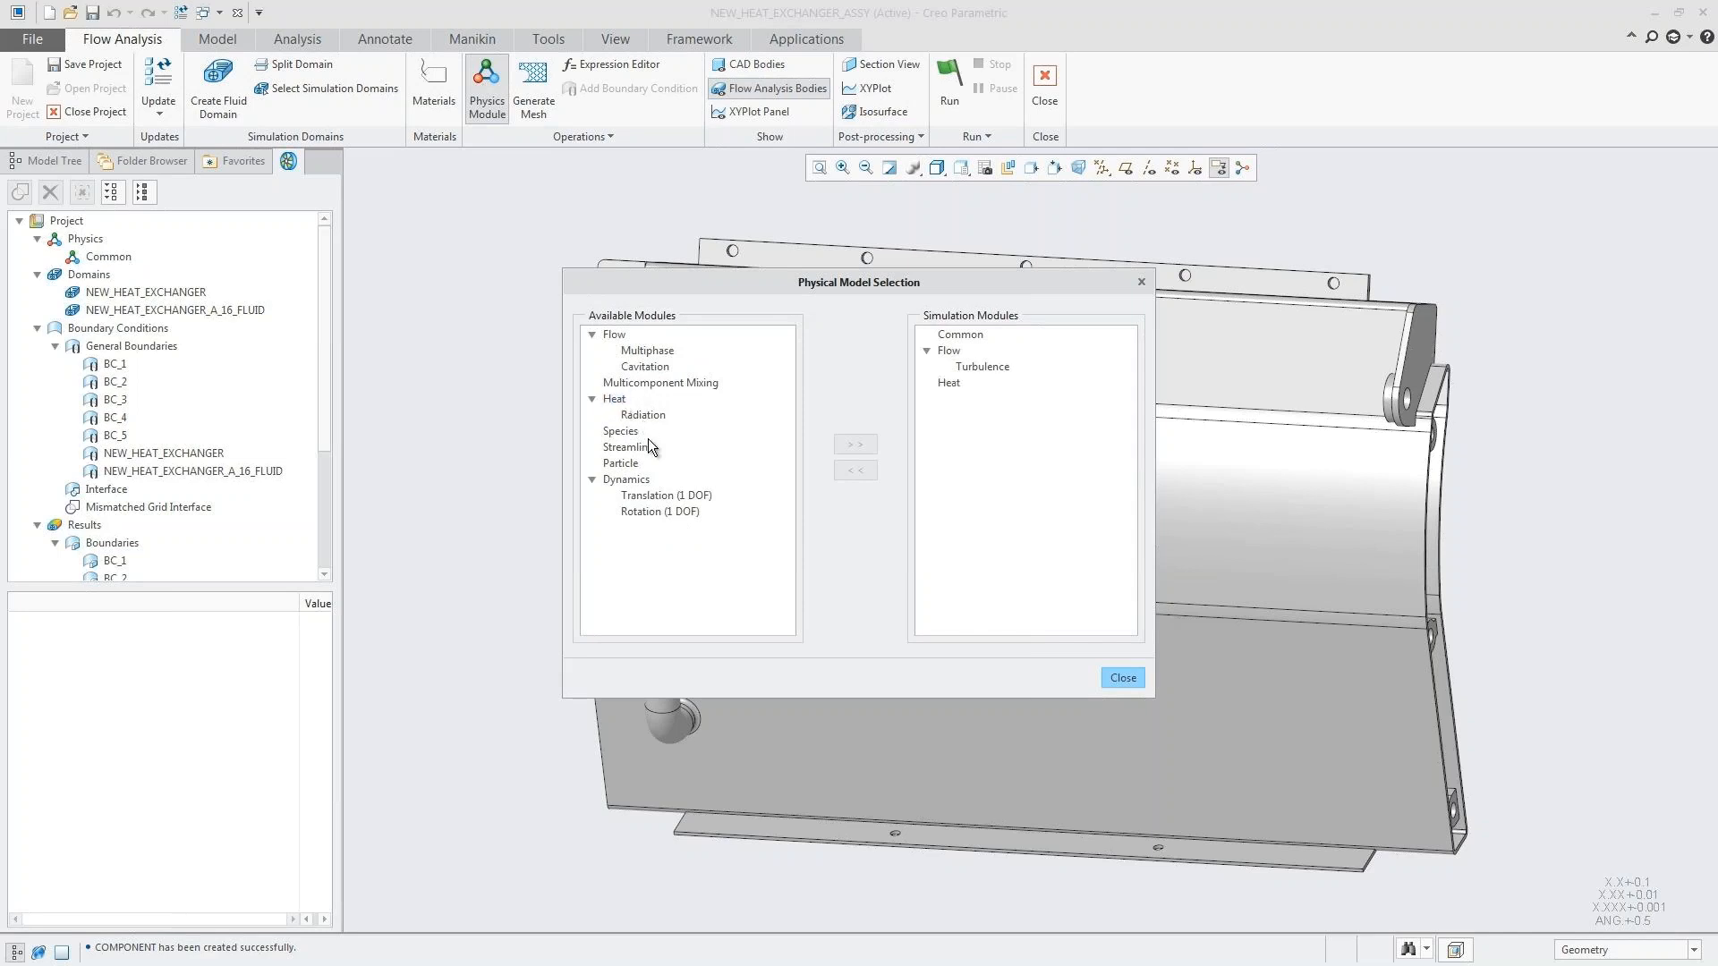
double_click(629, 448)
left_click(1124, 678)
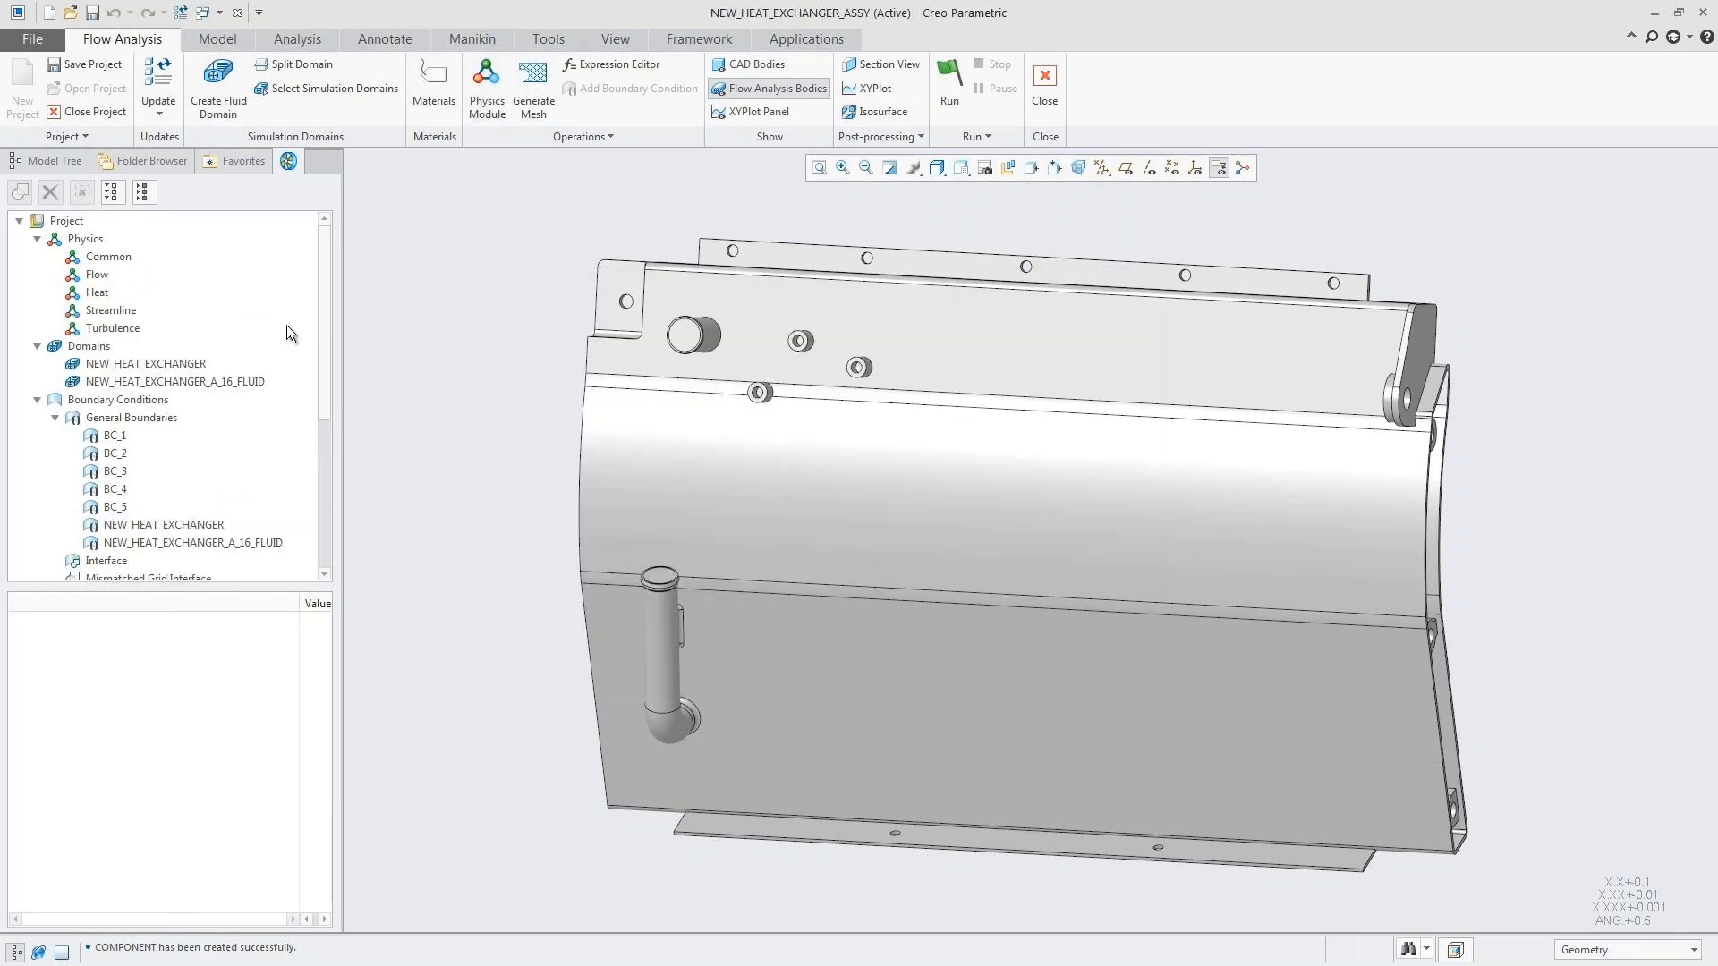
Step: Set the Min/Max Temperature heat output of the NEW_HEAT_EXCHANGER solid domain to Yes
left_click(137, 366)
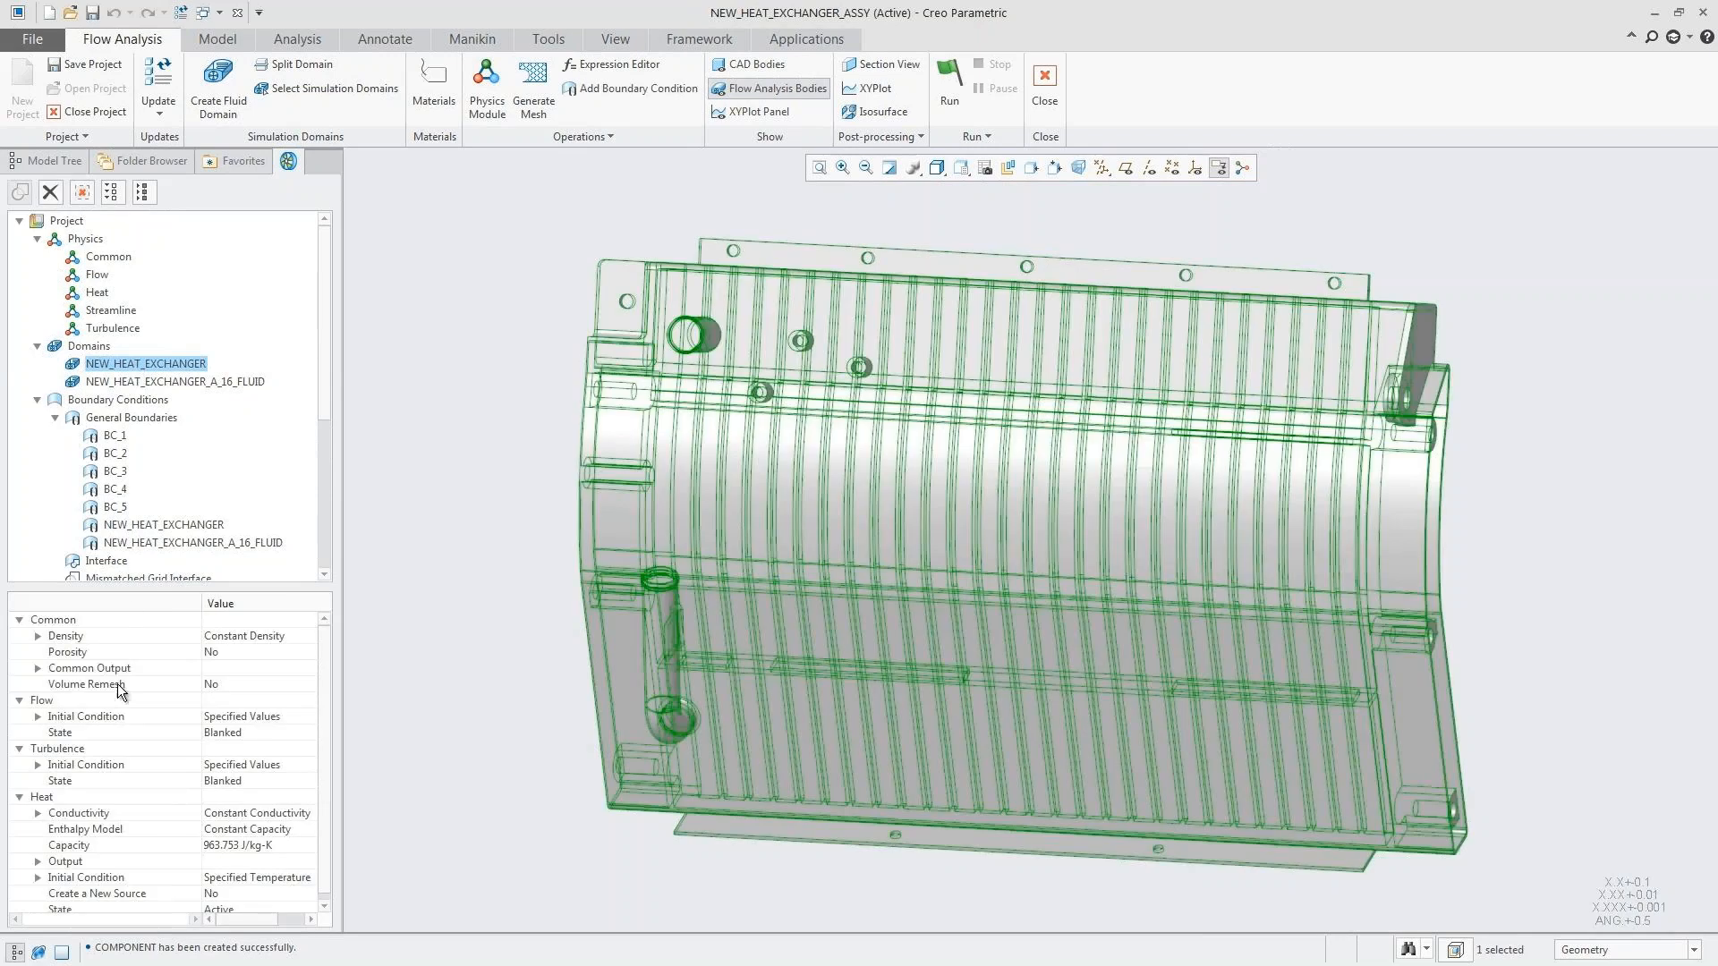
left_click(38, 862)
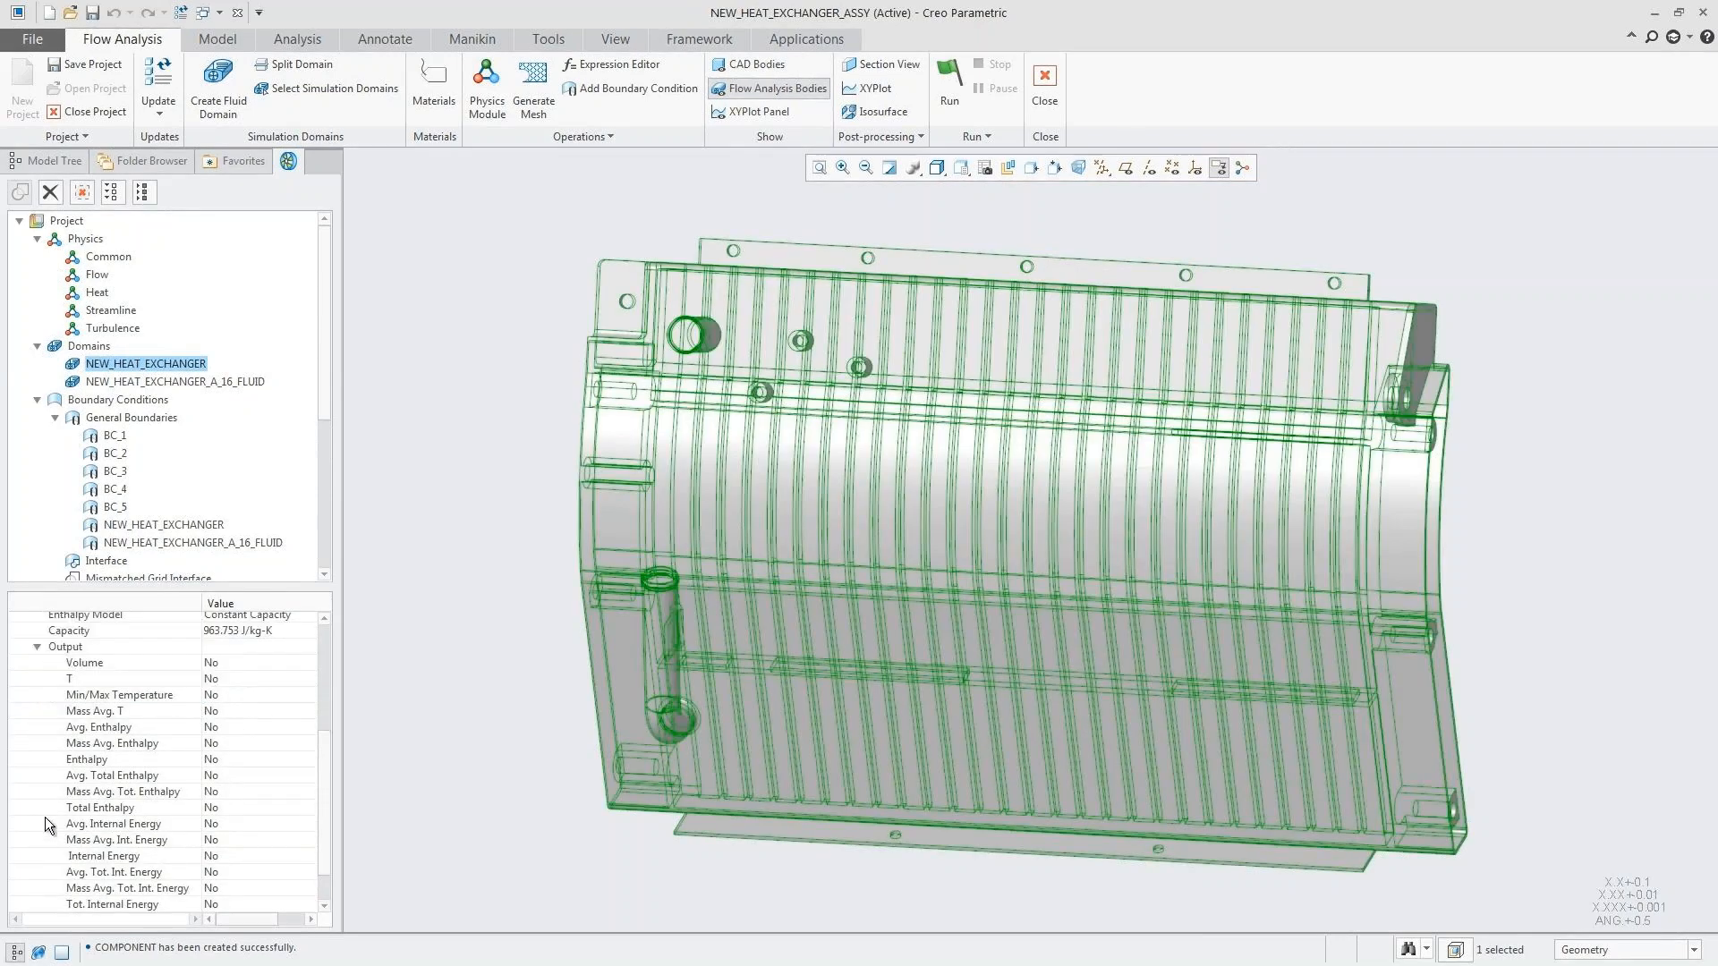
left_click(223, 693)
left_click(229, 695)
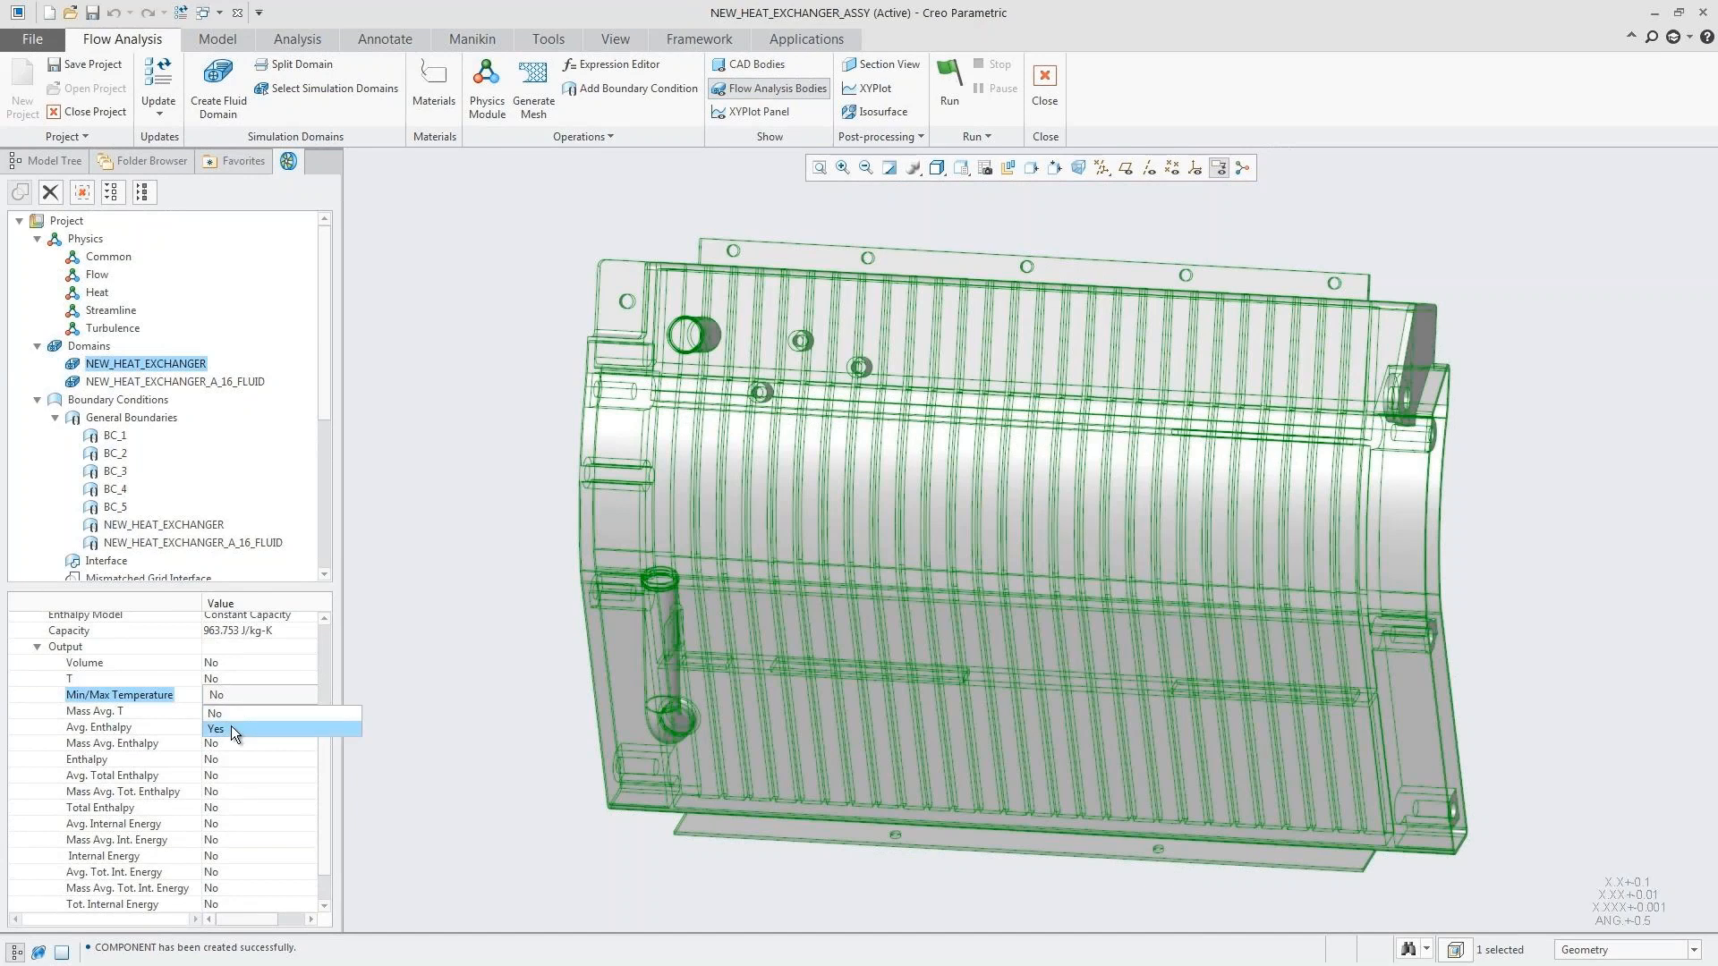
left_click(231, 729)
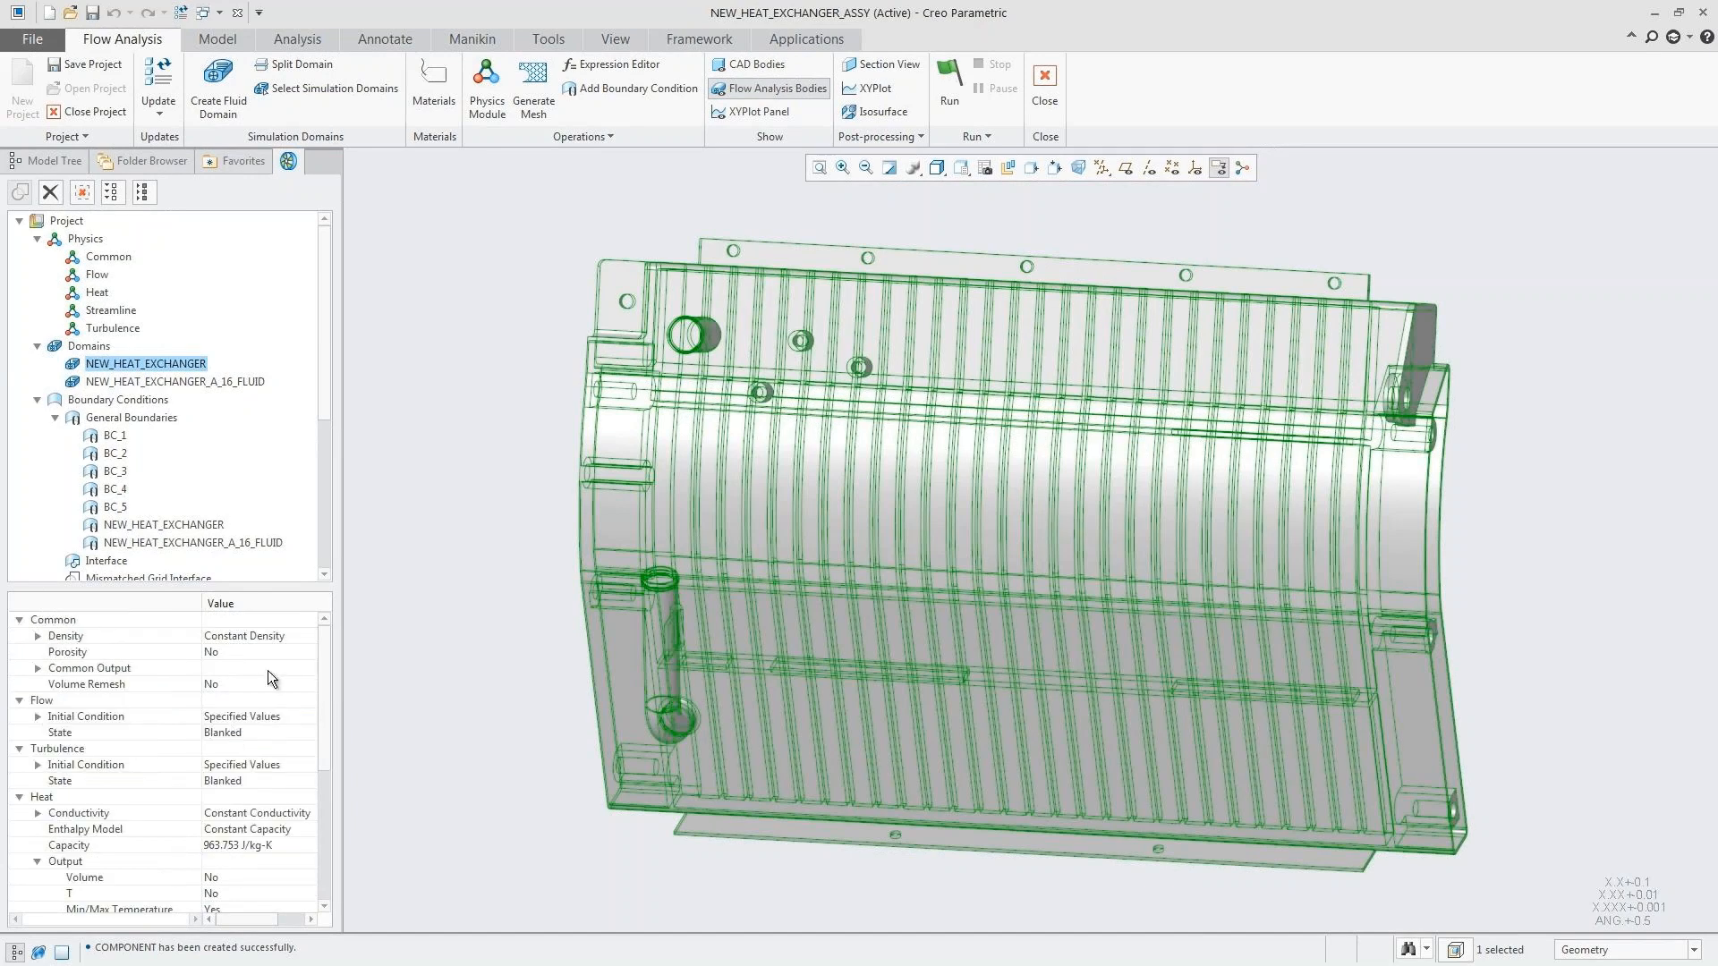
Step: Create an XY plot for the NEW_HEAT_EXCHANGER domain, close the plot window and clear the selection
left_click(872, 89)
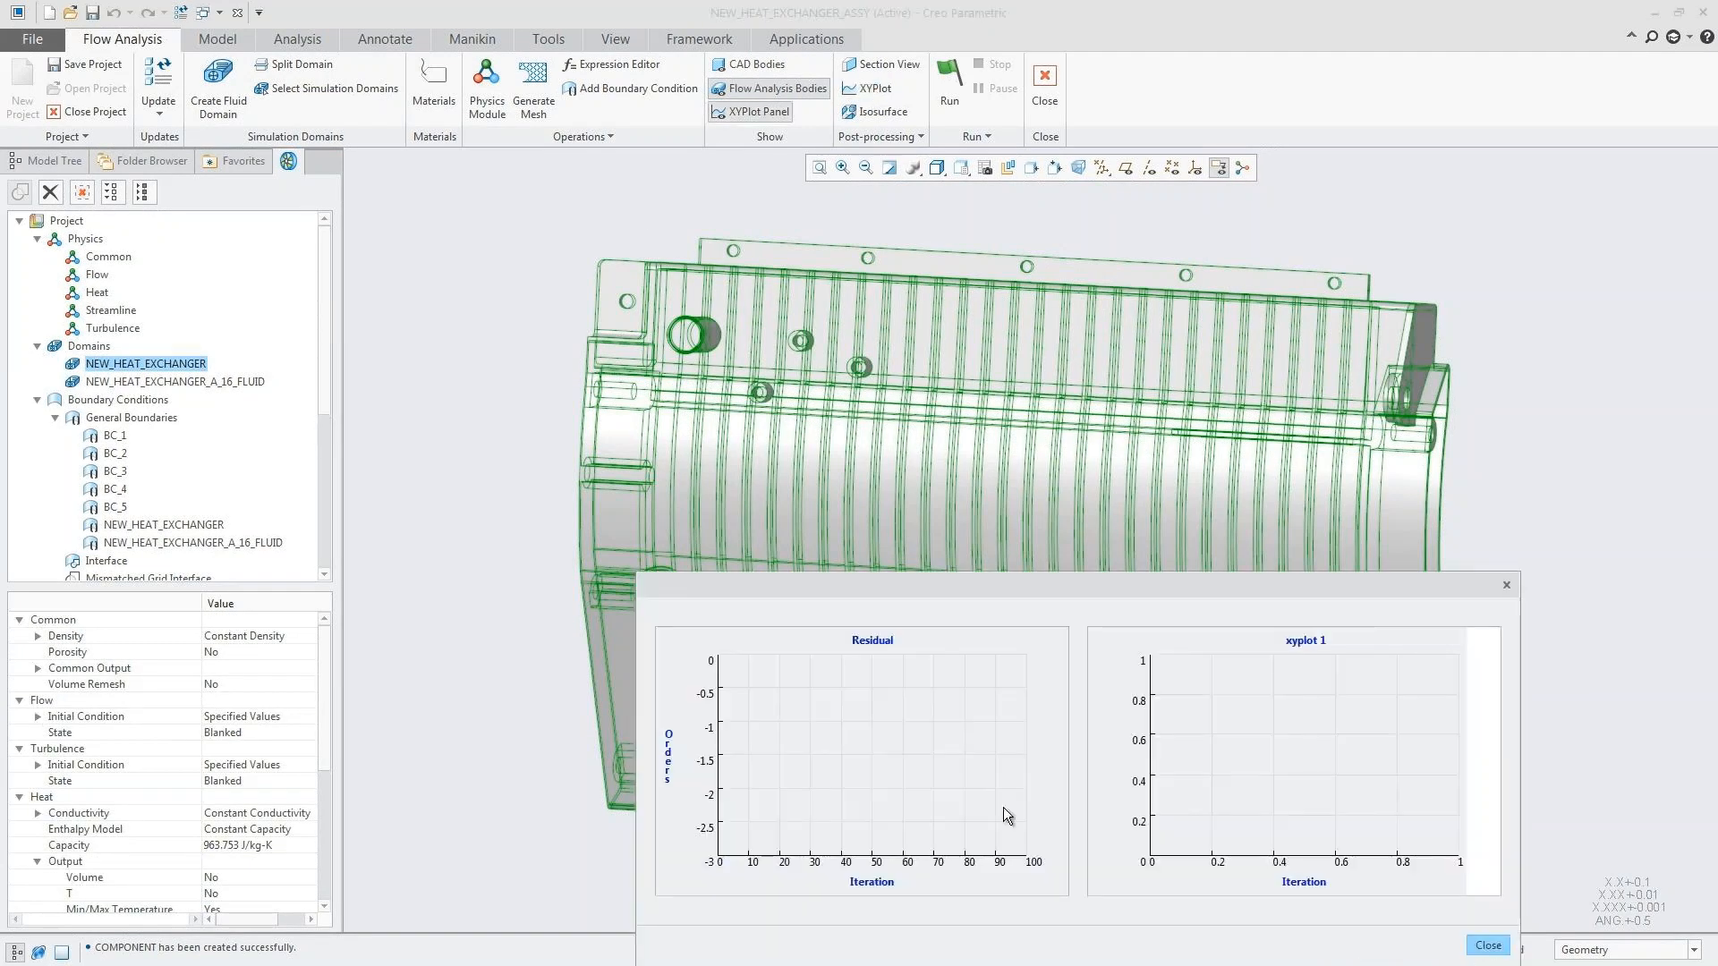
left_click(1485, 949)
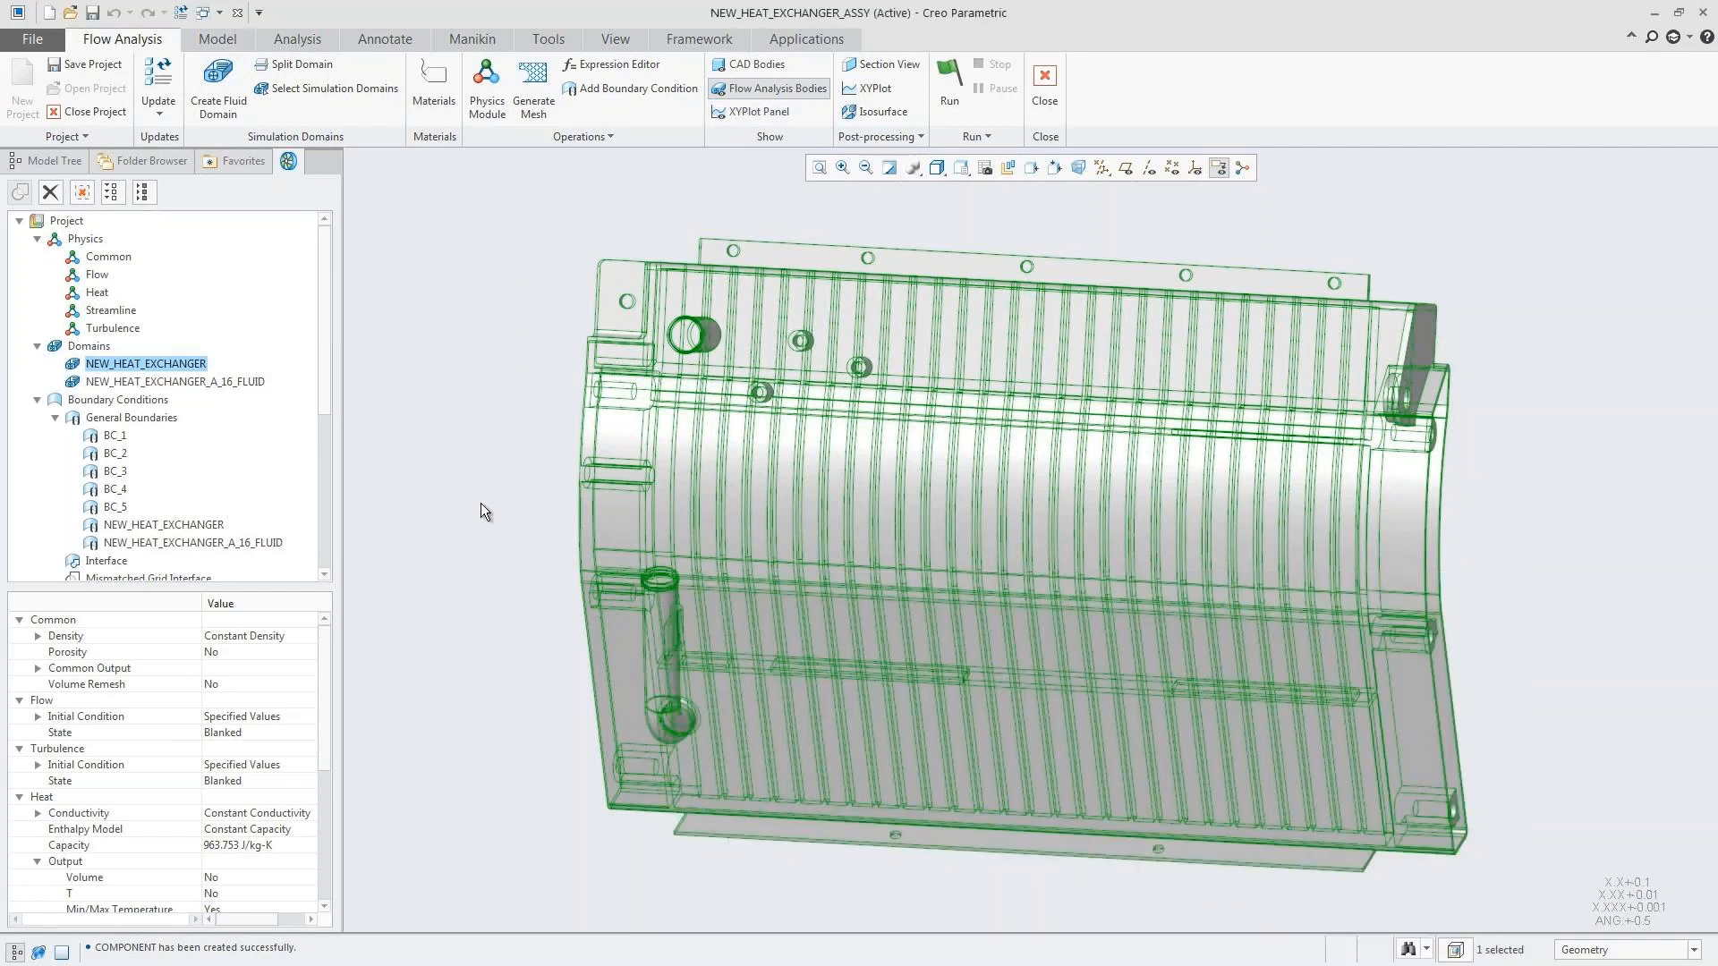
left_click(480, 503)
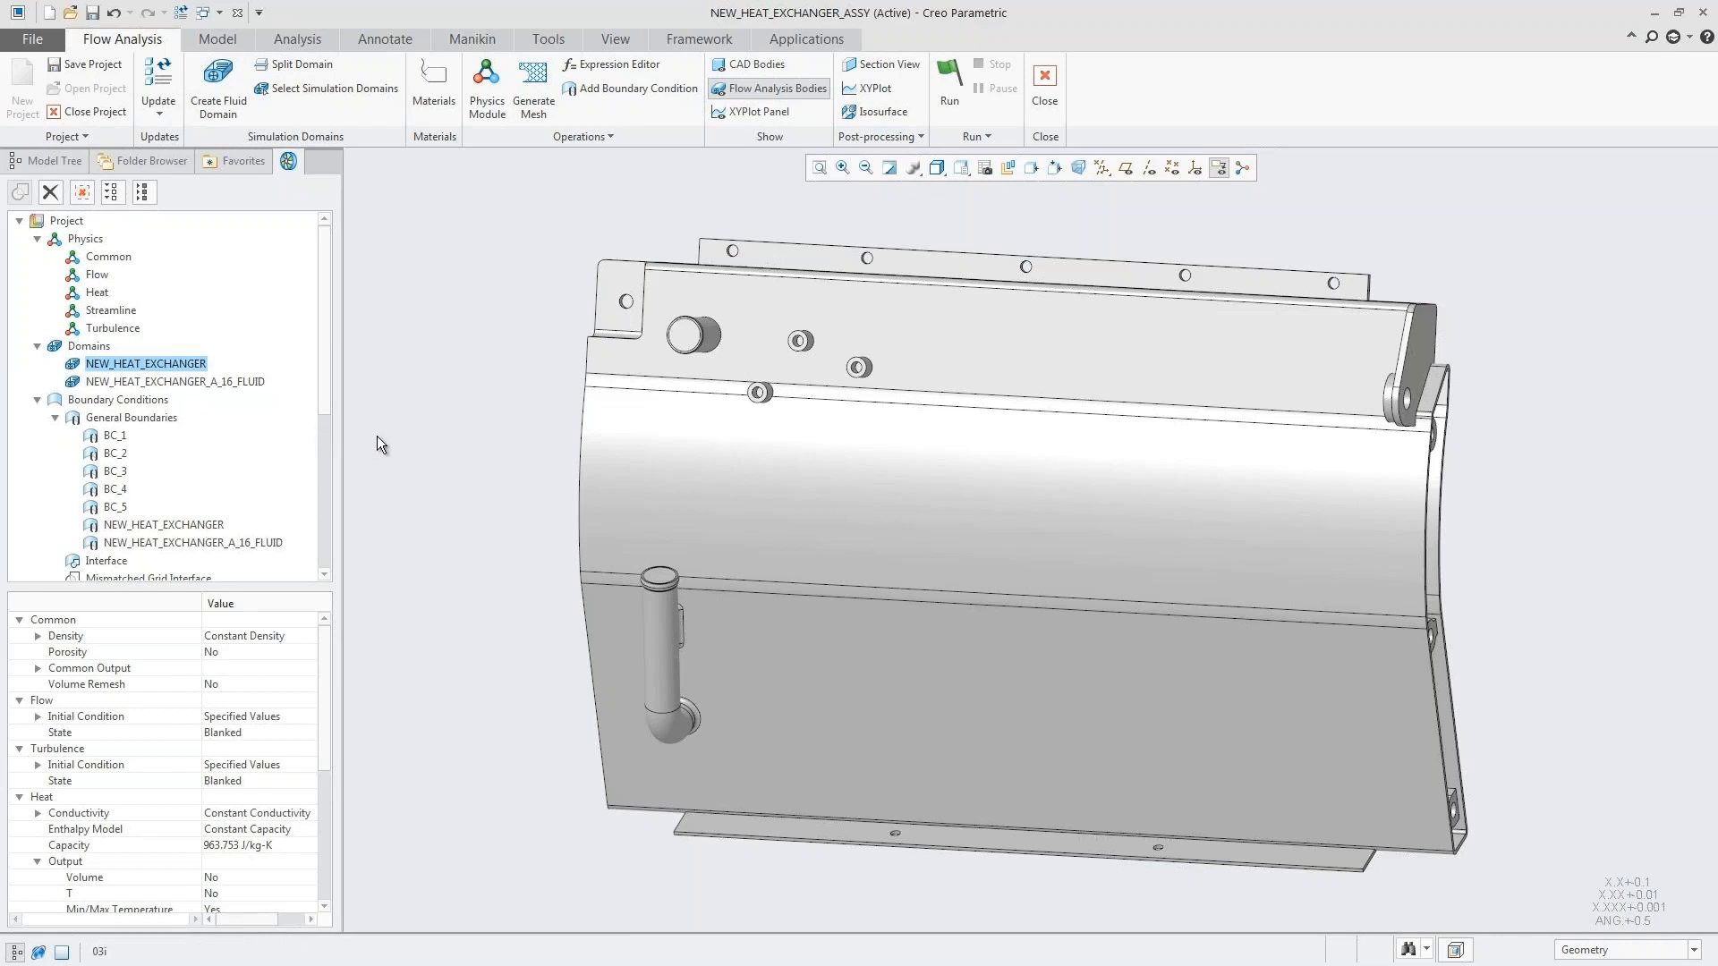
Step: Define boundary BC_3 as a Specified Volumetric Flux inflow with a value of 0.00015 m3/s
key("v")
key("1")
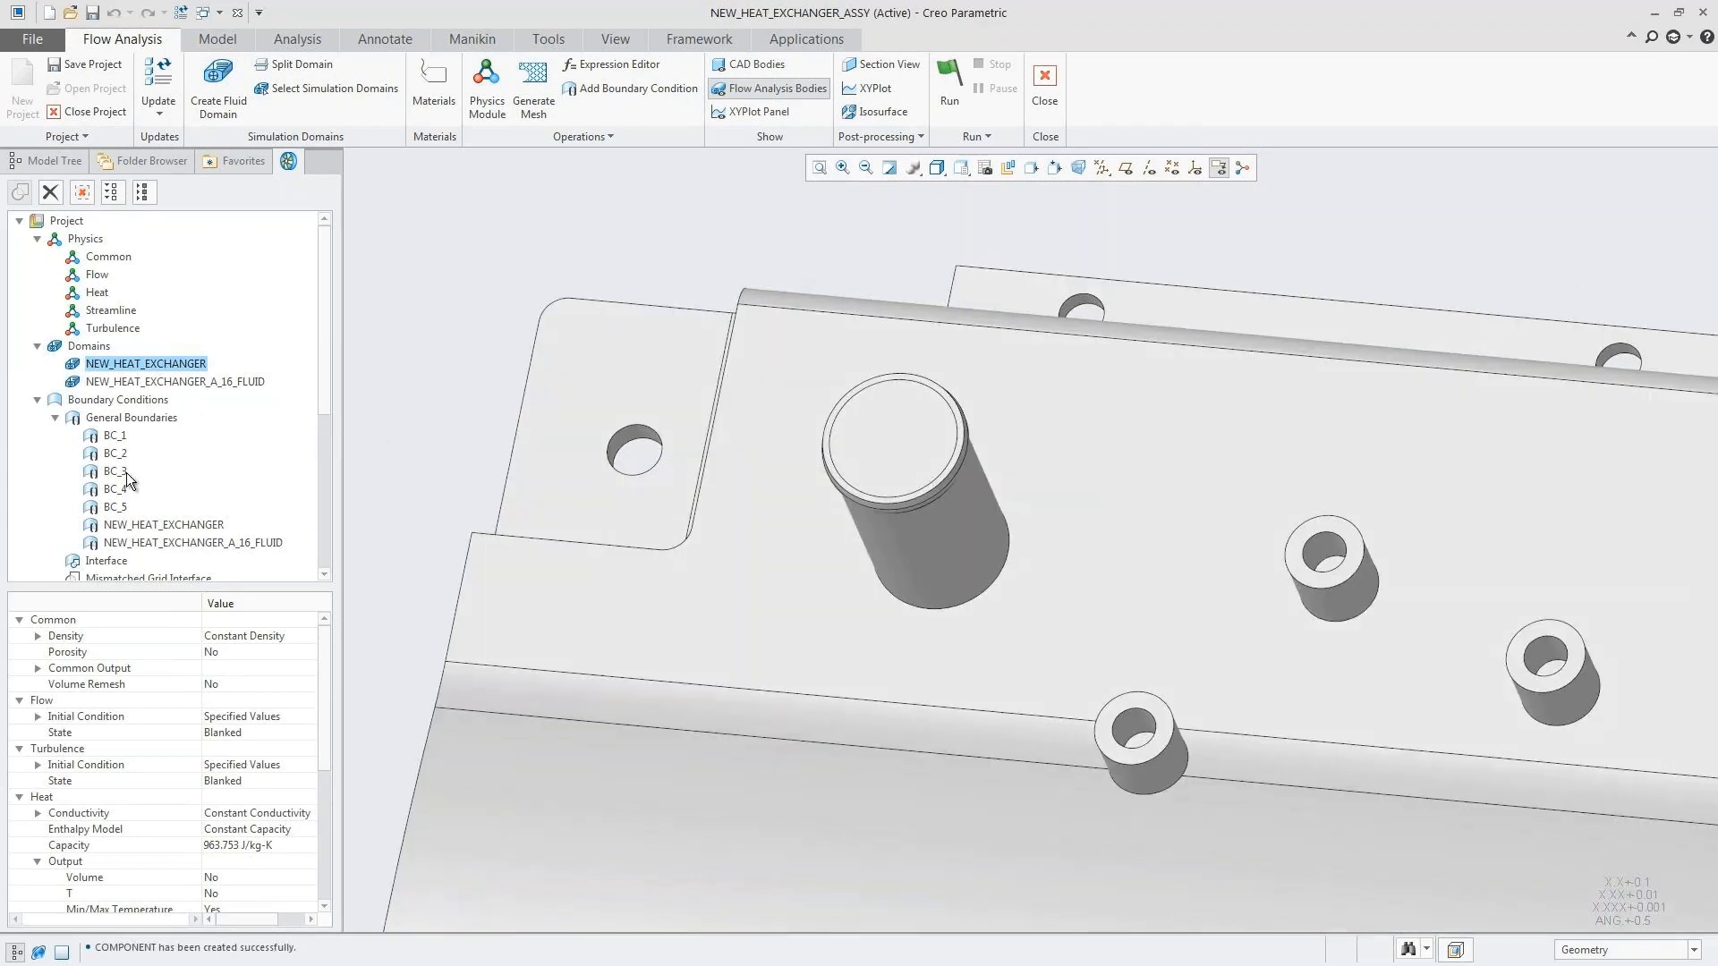
left_click(114, 472)
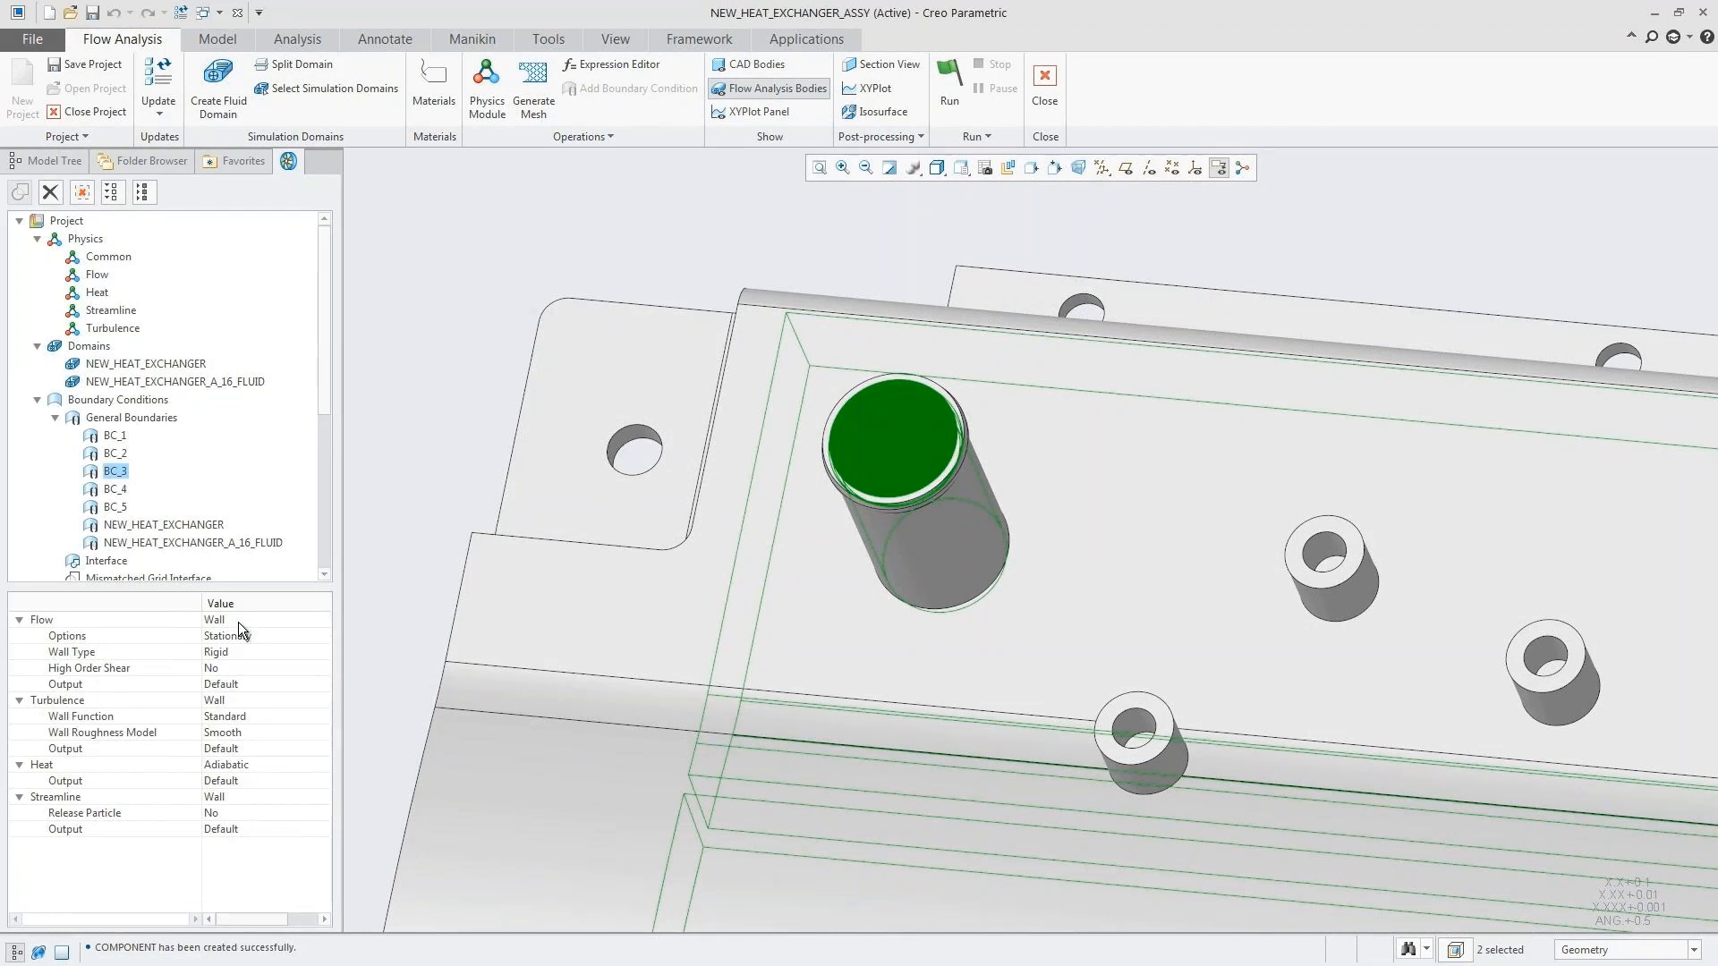
left_click(238, 621)
left_click(260, 667)
left_click(227, 653)
type(".00015 m3/s")
key("Return")
Step: Set the BC_3 inlet temperature to 358 K and its streamline Release Particle option to Yes
left_click(220, 782)
type("358 K")
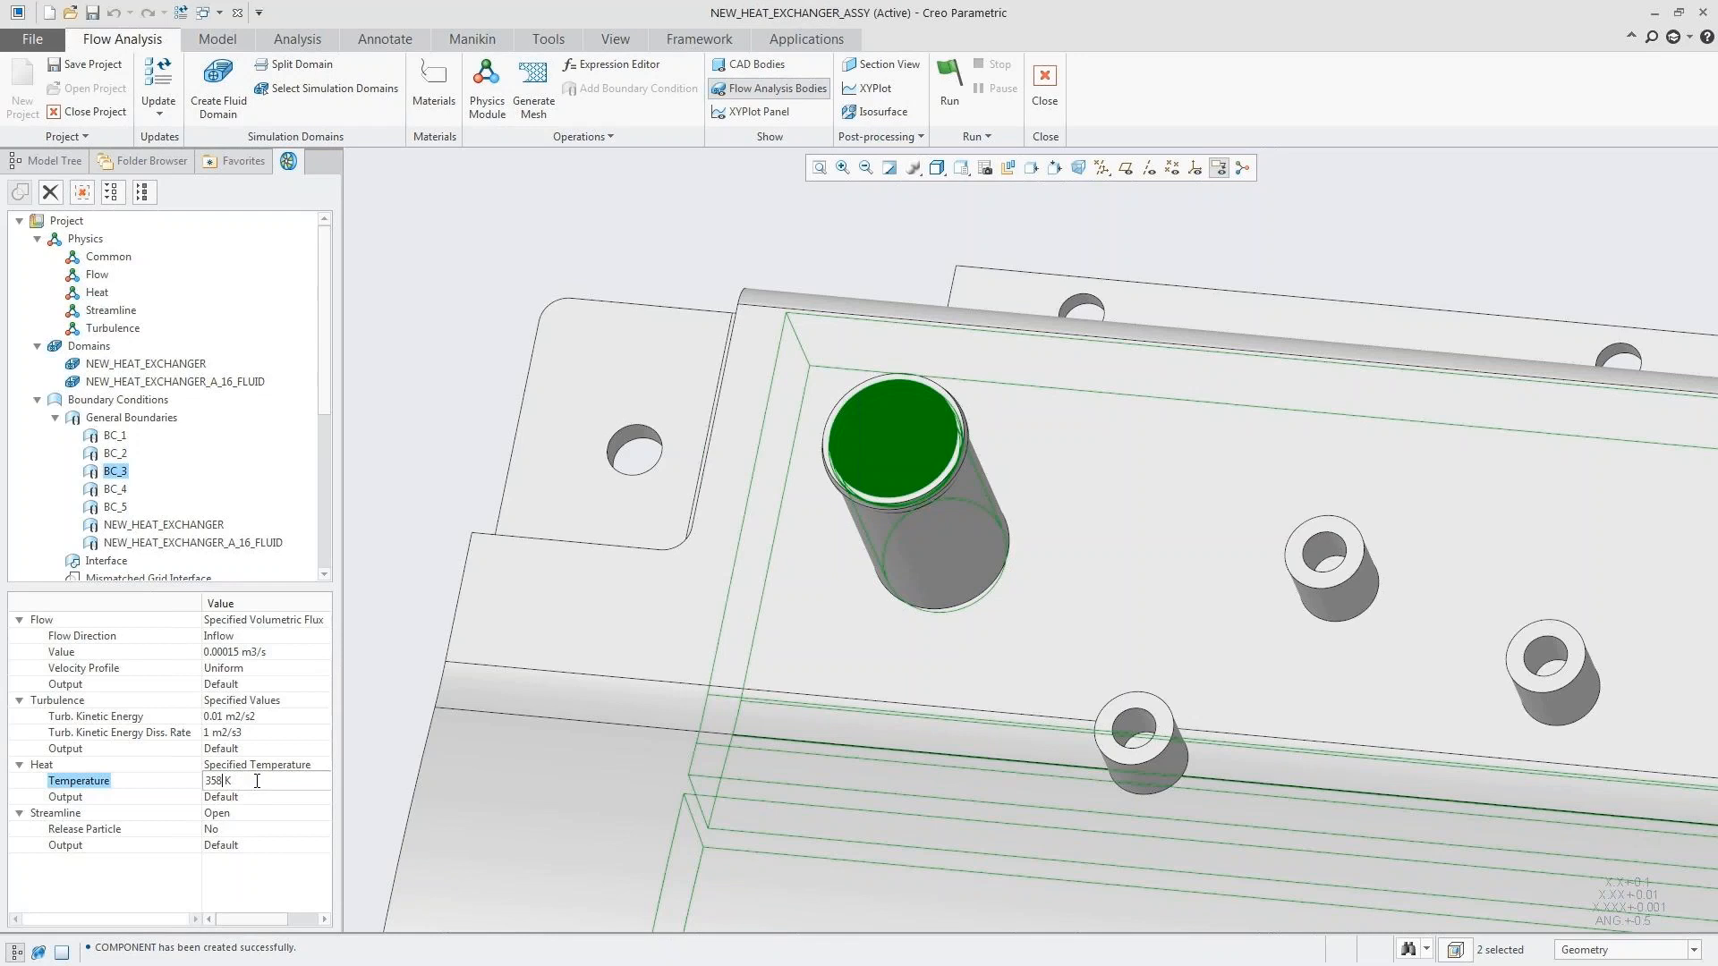
key("Return")
left_click(228, 830)
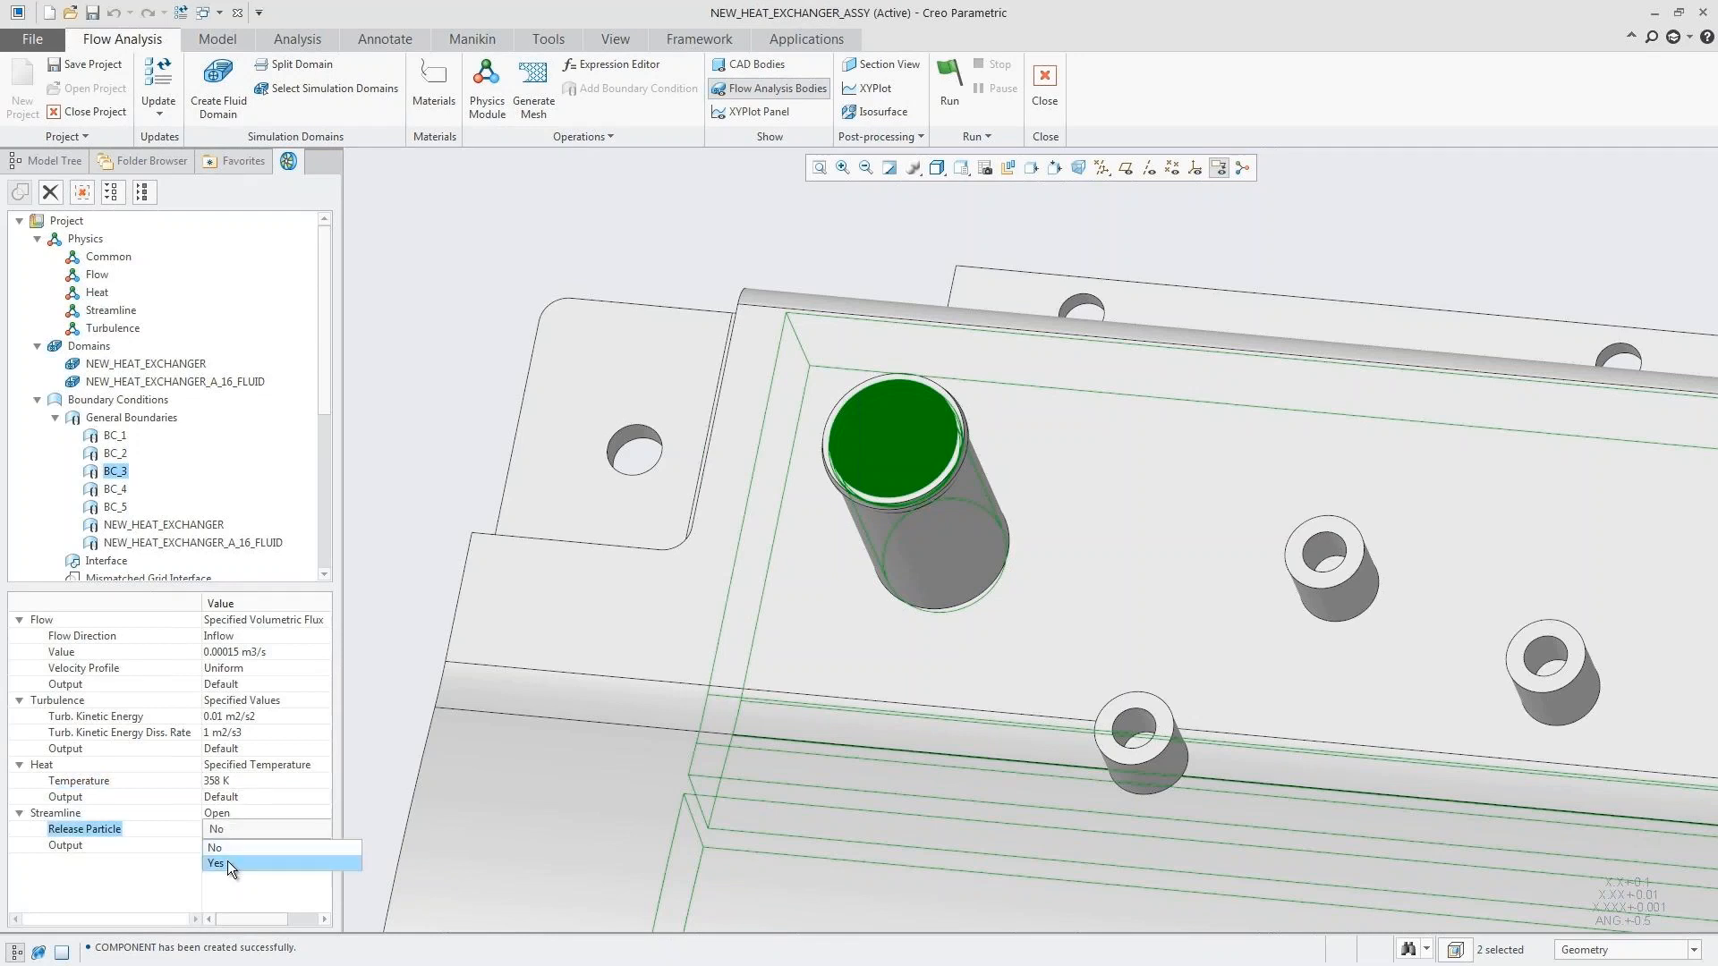
left_click(227, 863)
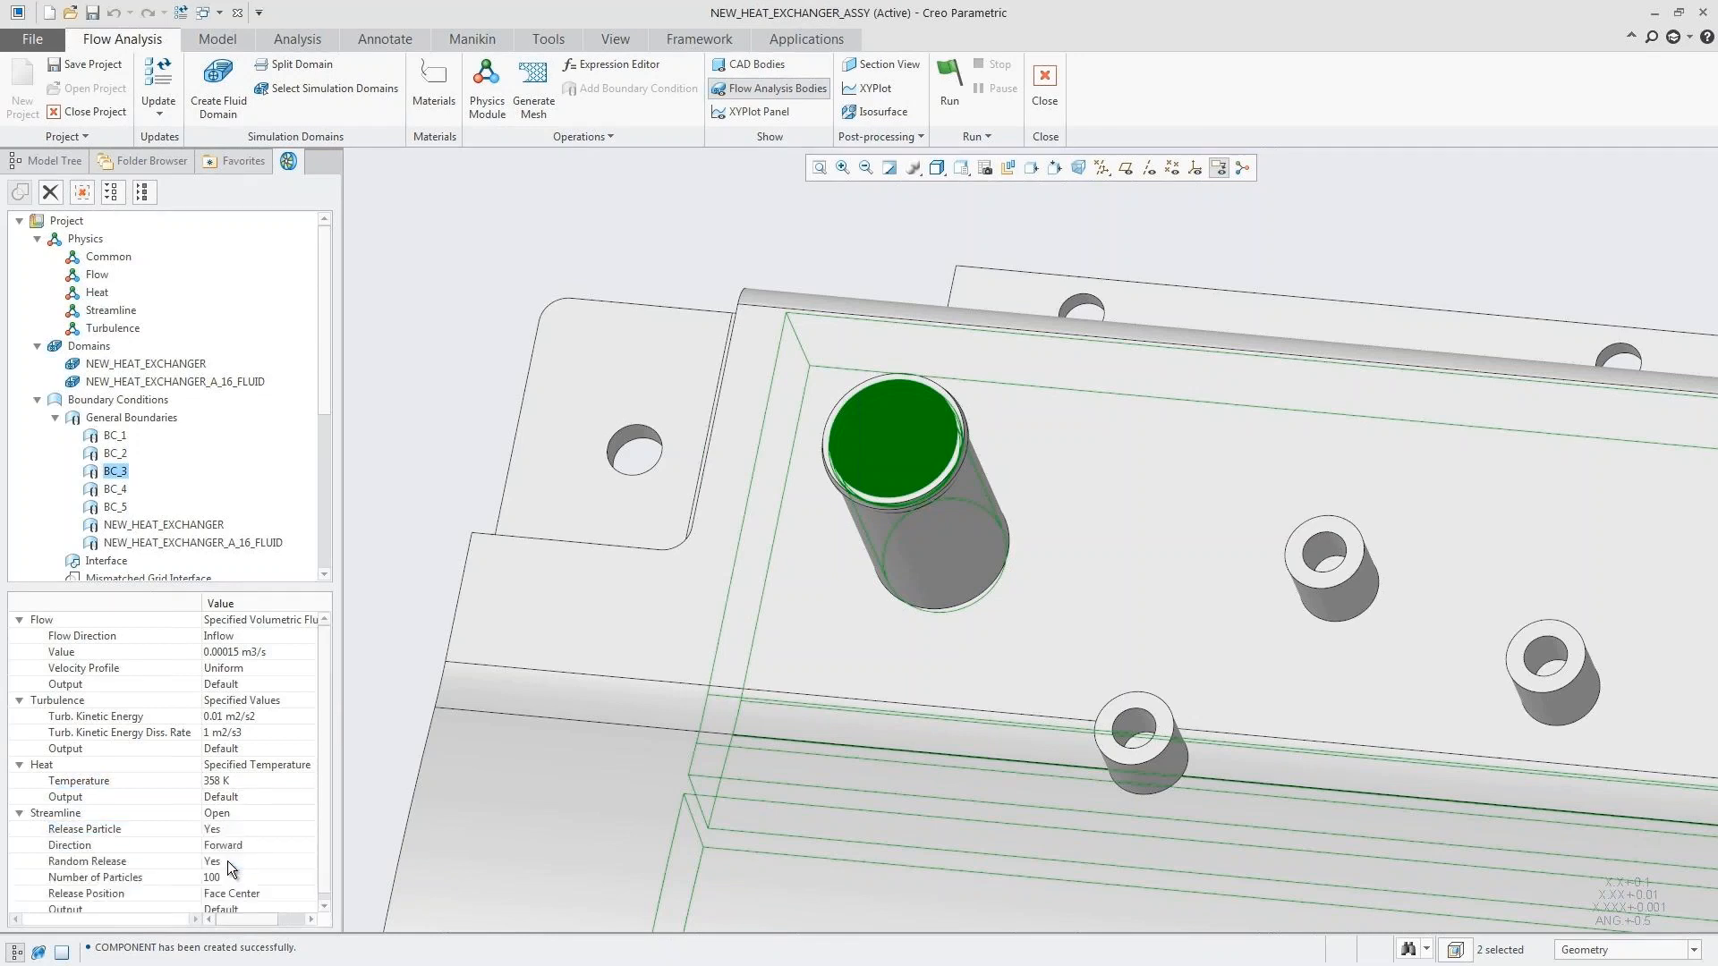
left_click(401, 580)
Step: Set the flow condition of boundary BC_4 to Specified Pressure Outlet
key("ctrl+d")
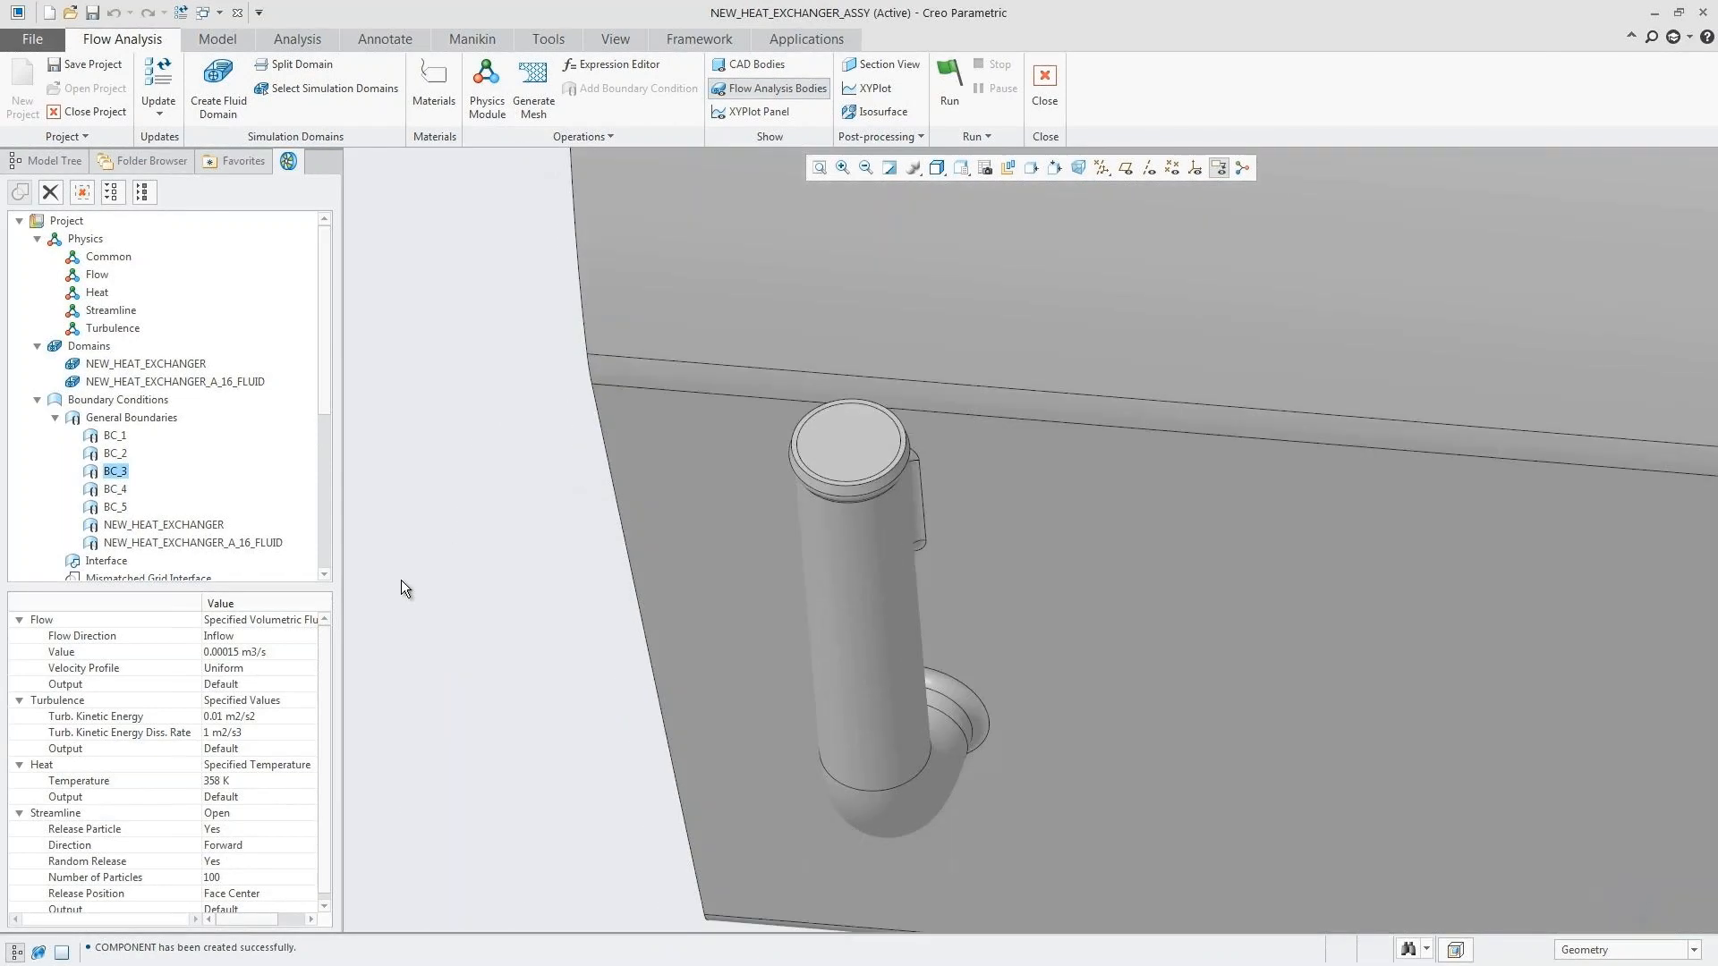
left_click(113, 494)
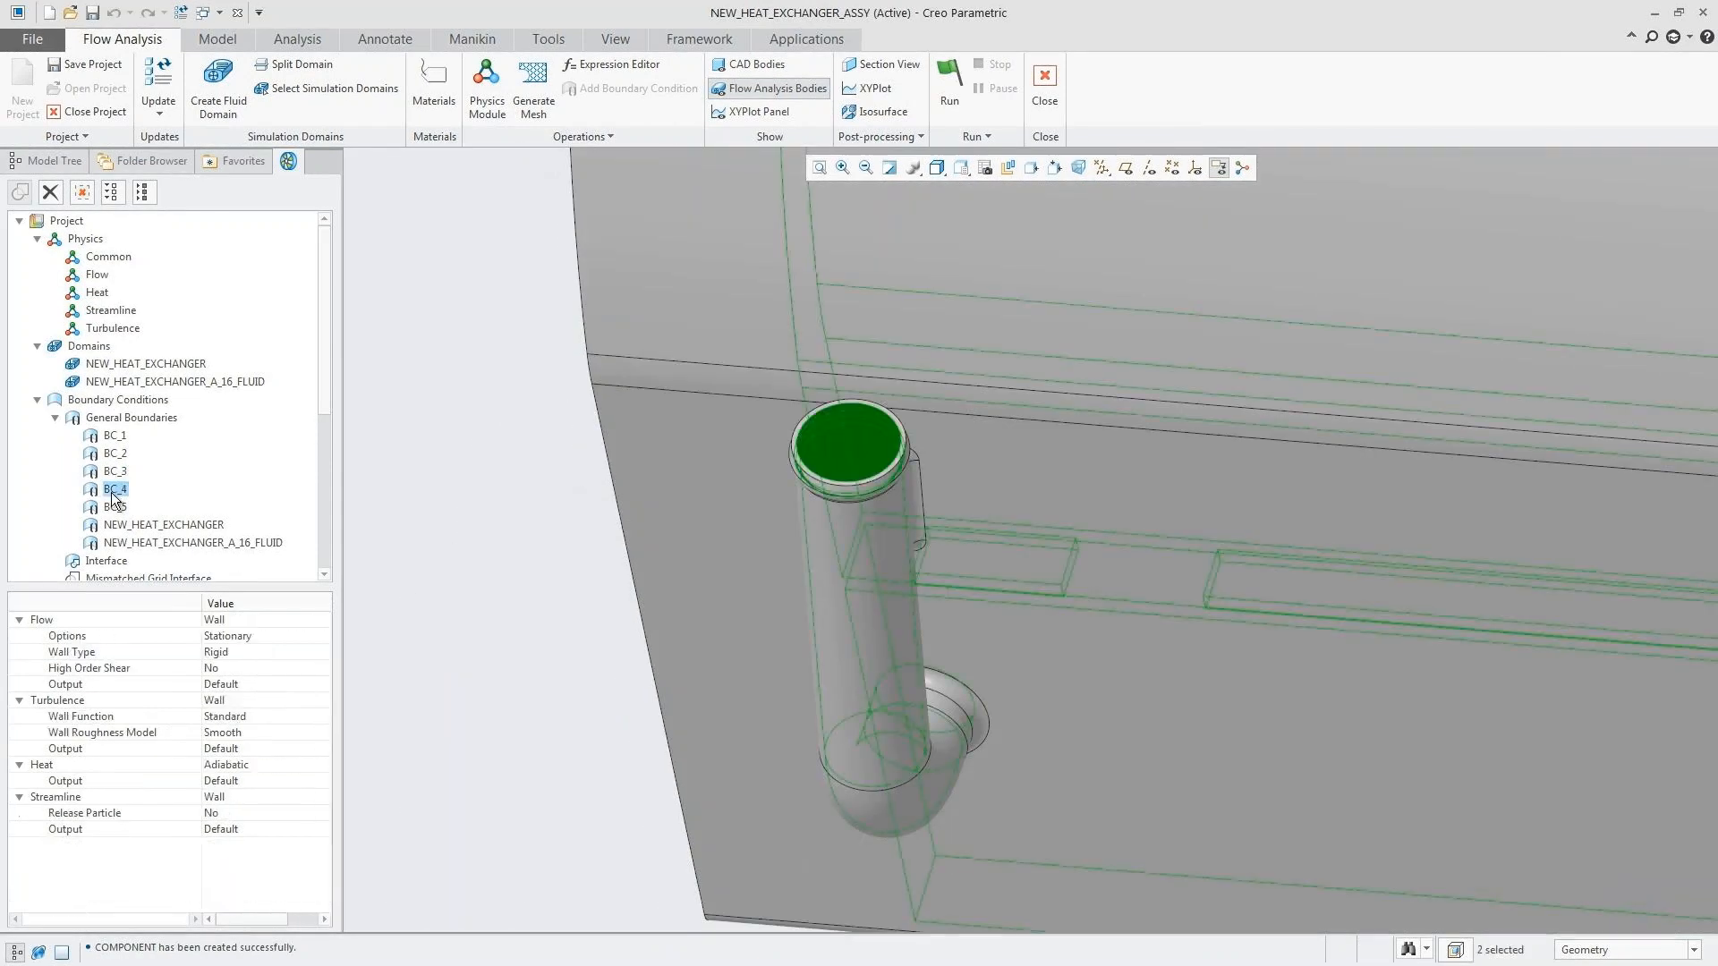
left_click(264, 620)
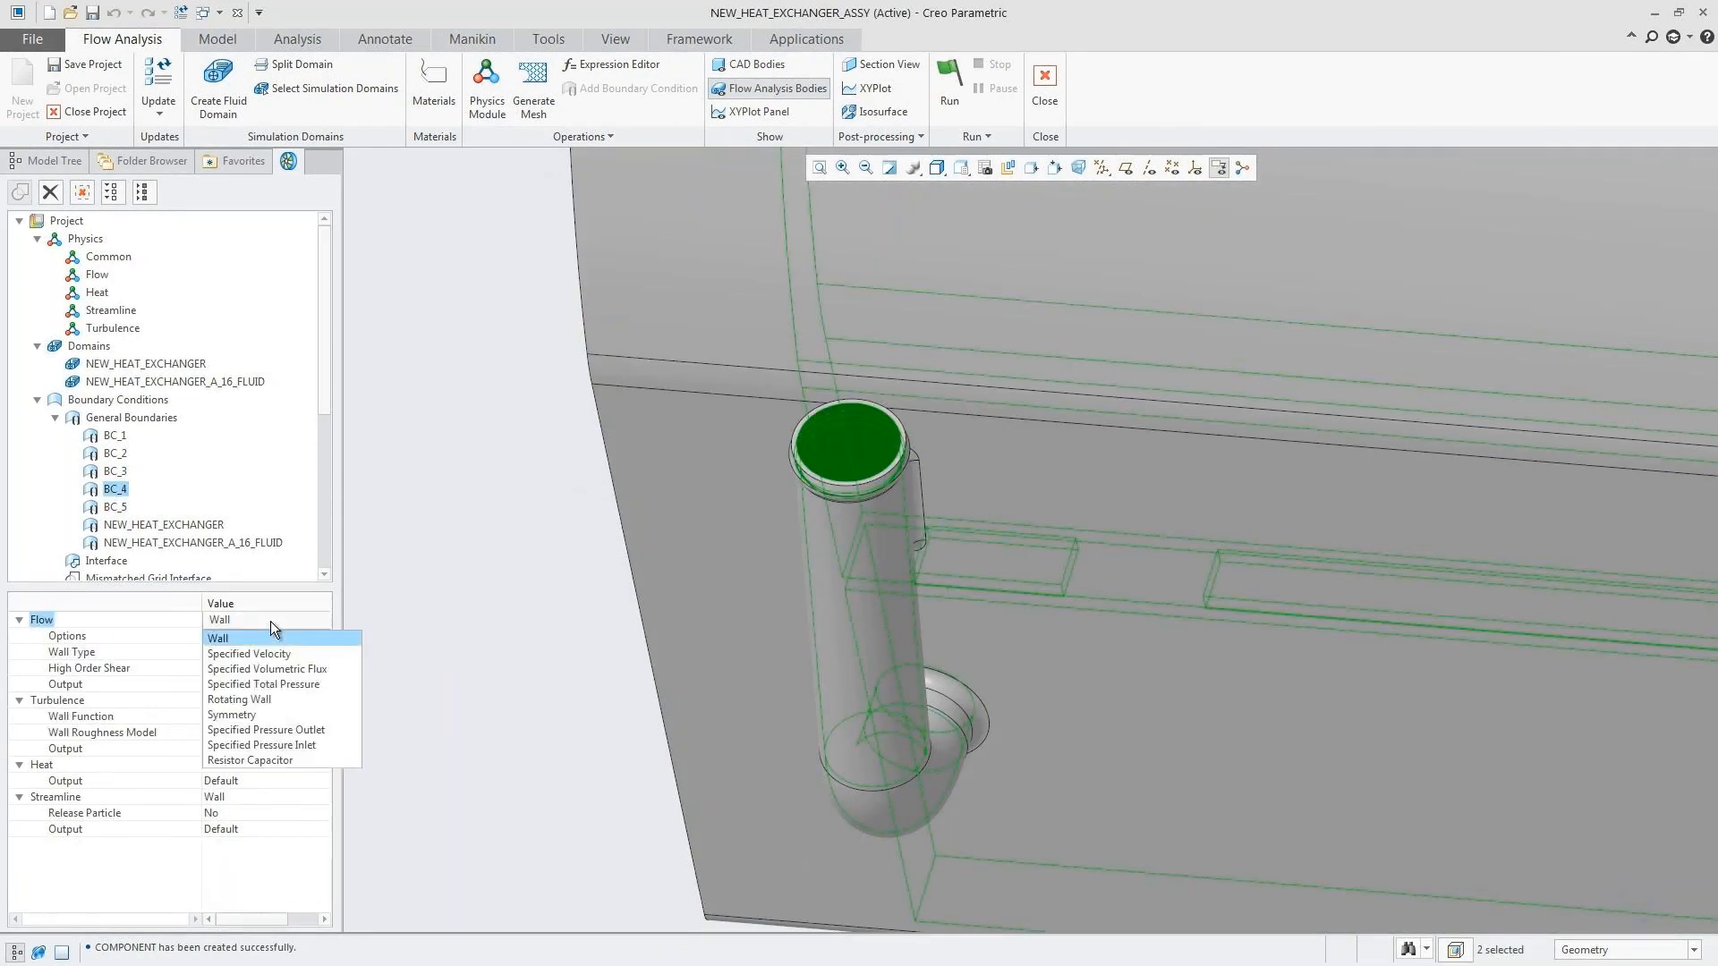
left_click(301, 730)
left_click(415, 574)
Step: Set the NEW_HEAT_EXCHANGER boundary's heat condition to Convection/Radiation with exchange coefficient 350 W/m2-K and convection ambient temperature 263 K
key("ctrl+d")
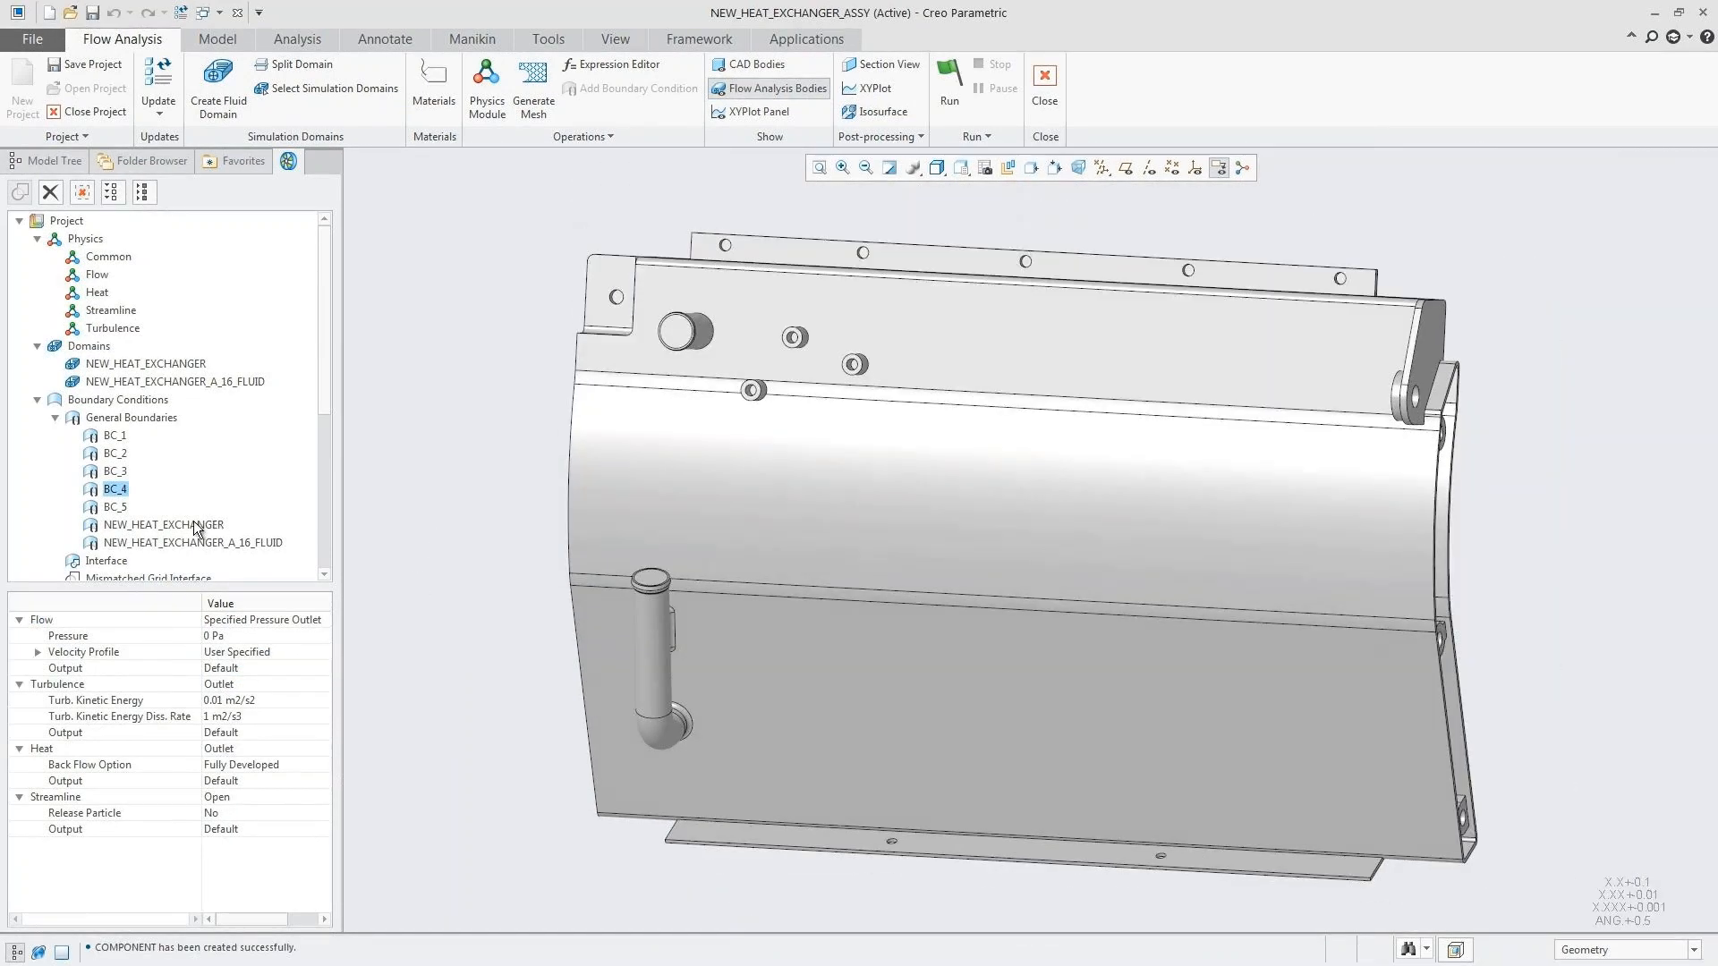
left_click(193, 524)
left_click(250, 619)
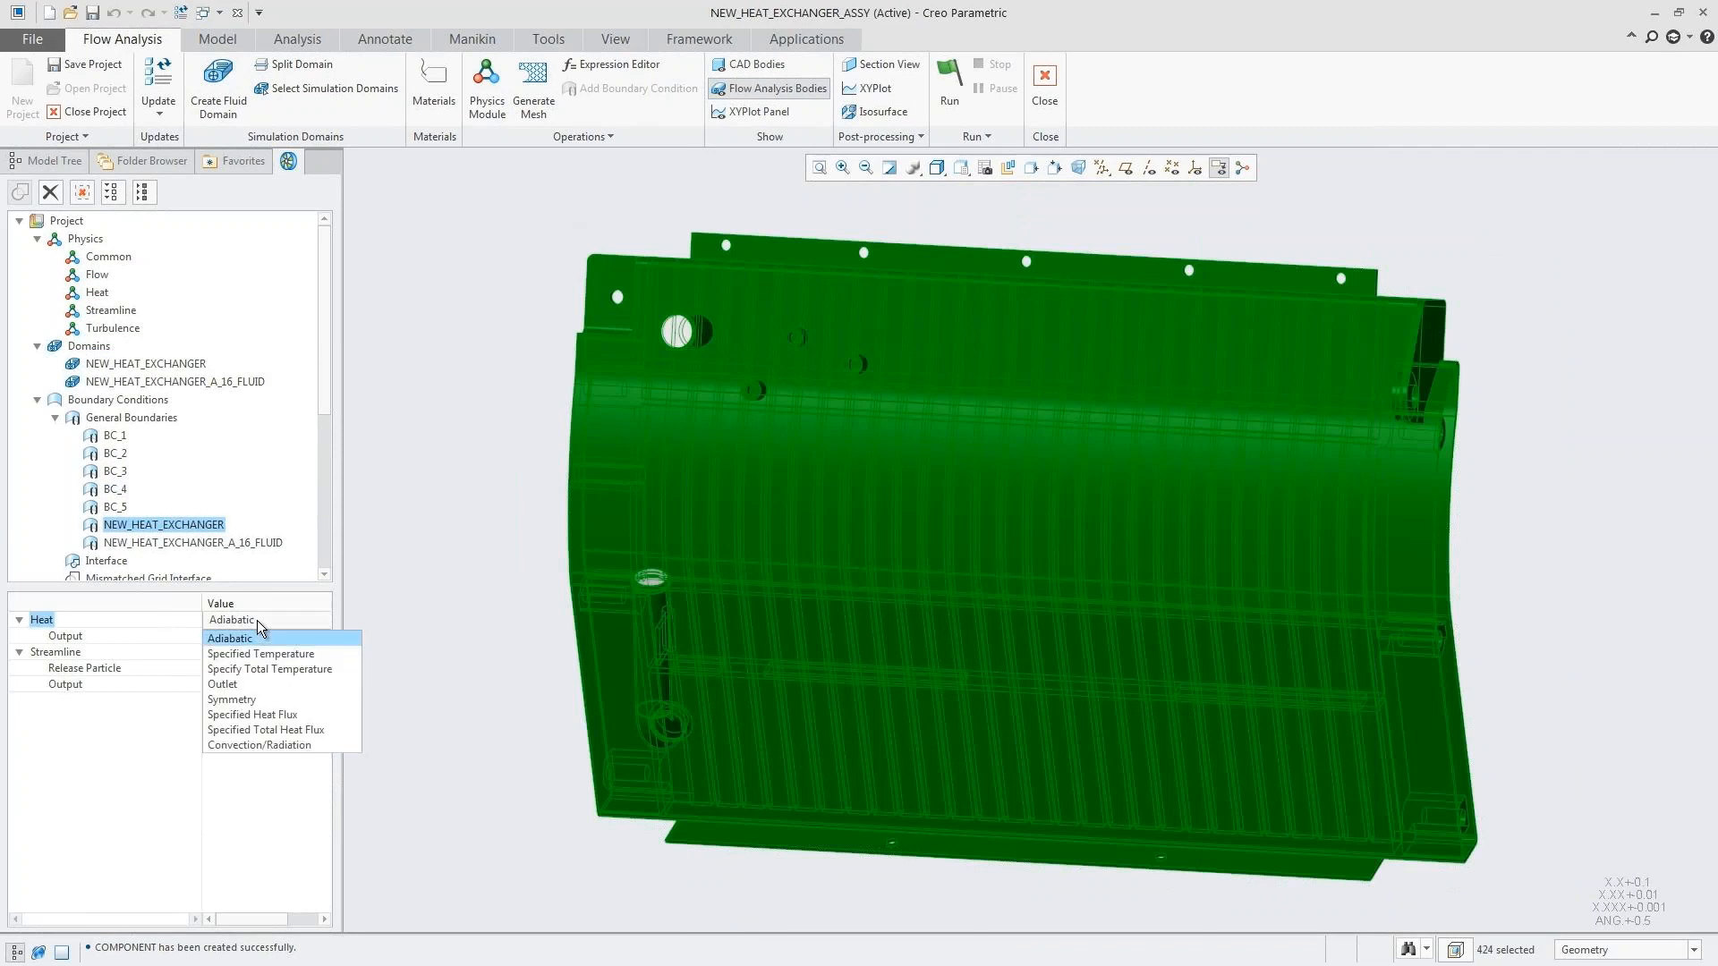
left_click(273, 746)
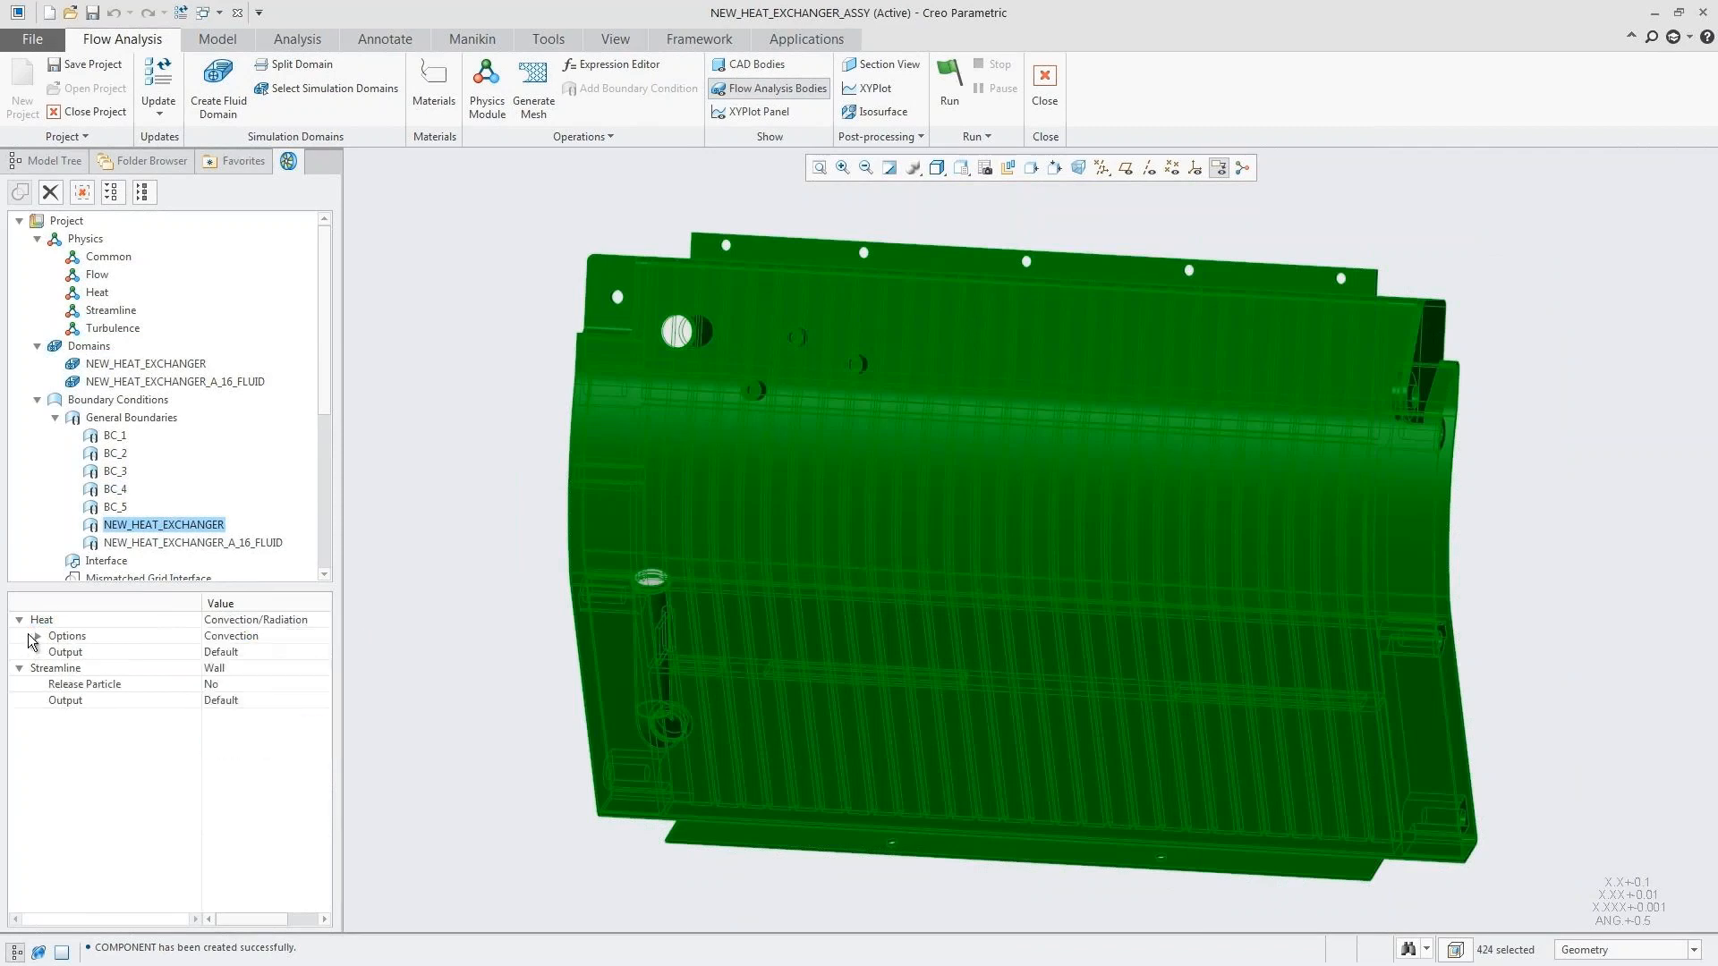
left_click(37, 637)
left_click(215, 652)
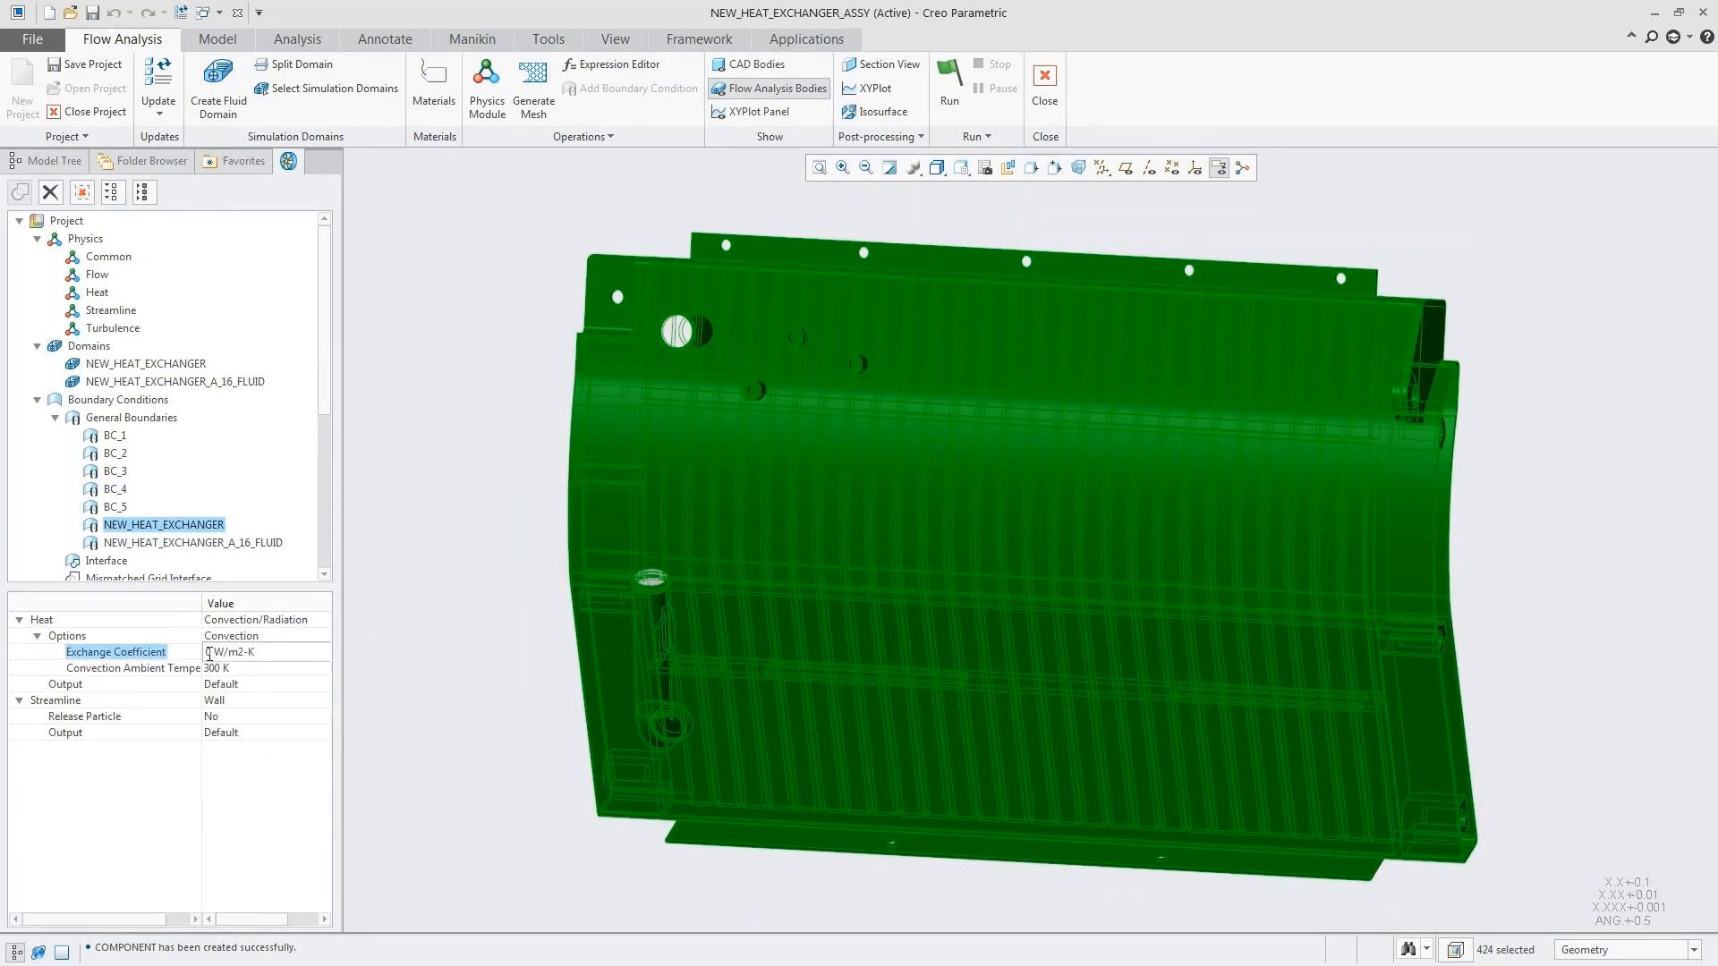
type("350")
left_click(214, 668)
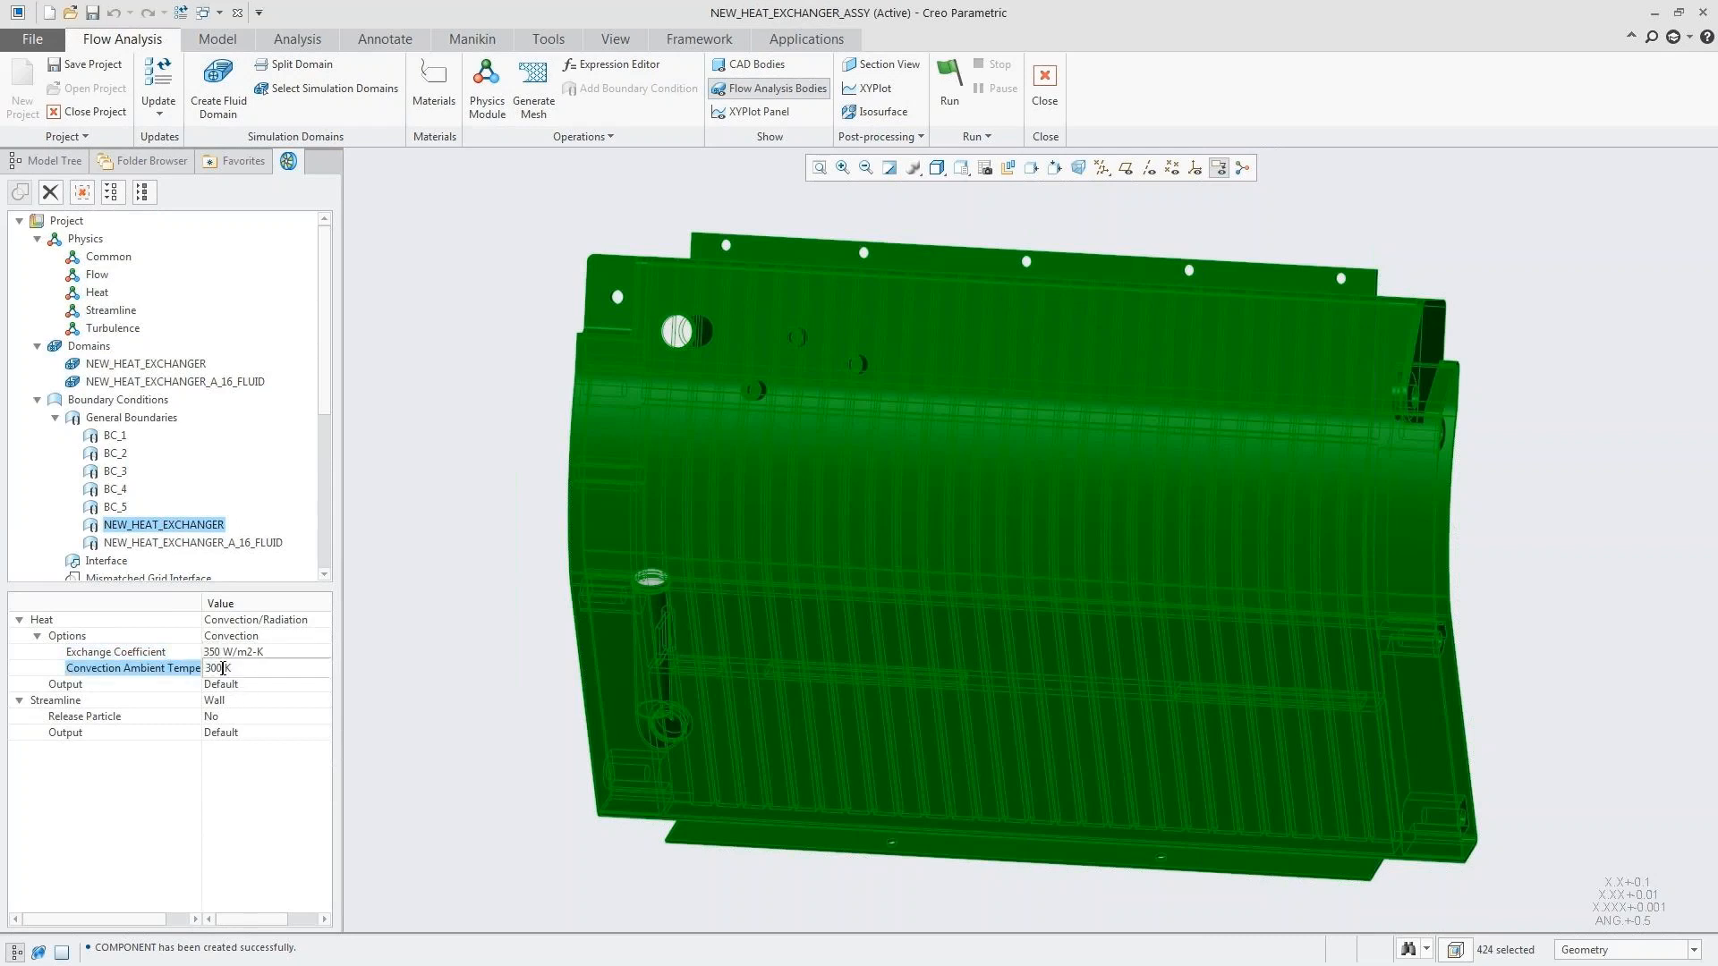
type("263")
key("Return")
left_click(372, 646)
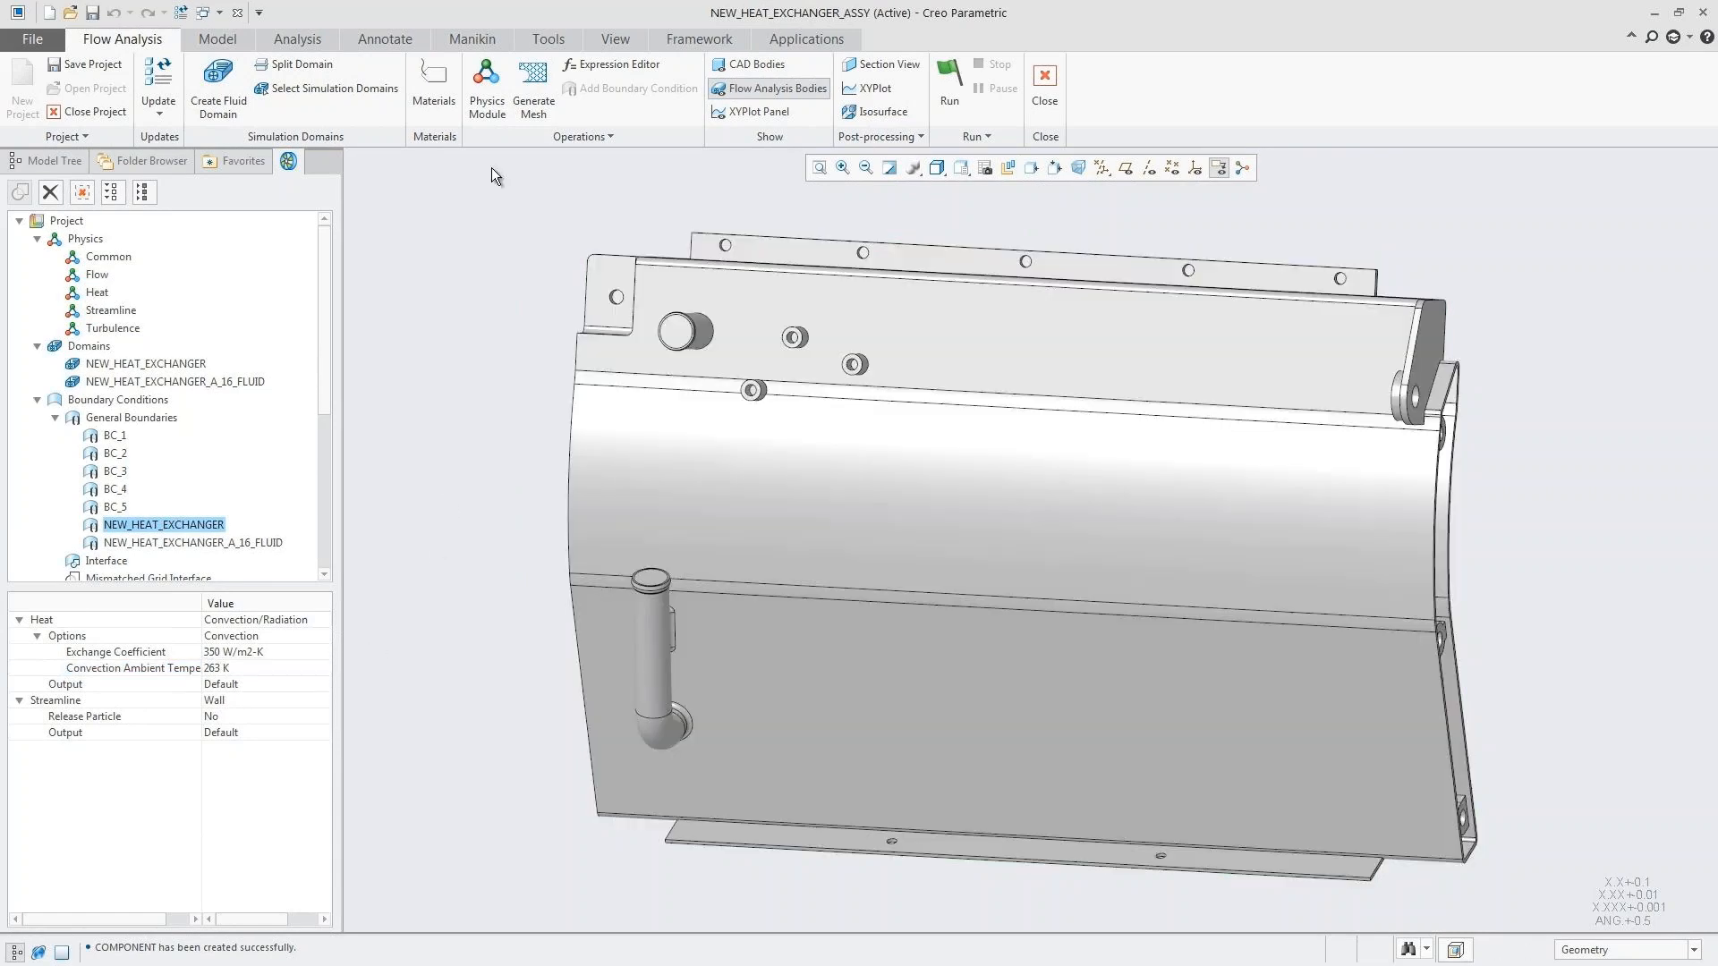
Step: Generate the mesh, return to the flow analysis project tree and hide the flow analysis bodies
left_click(528, 78)
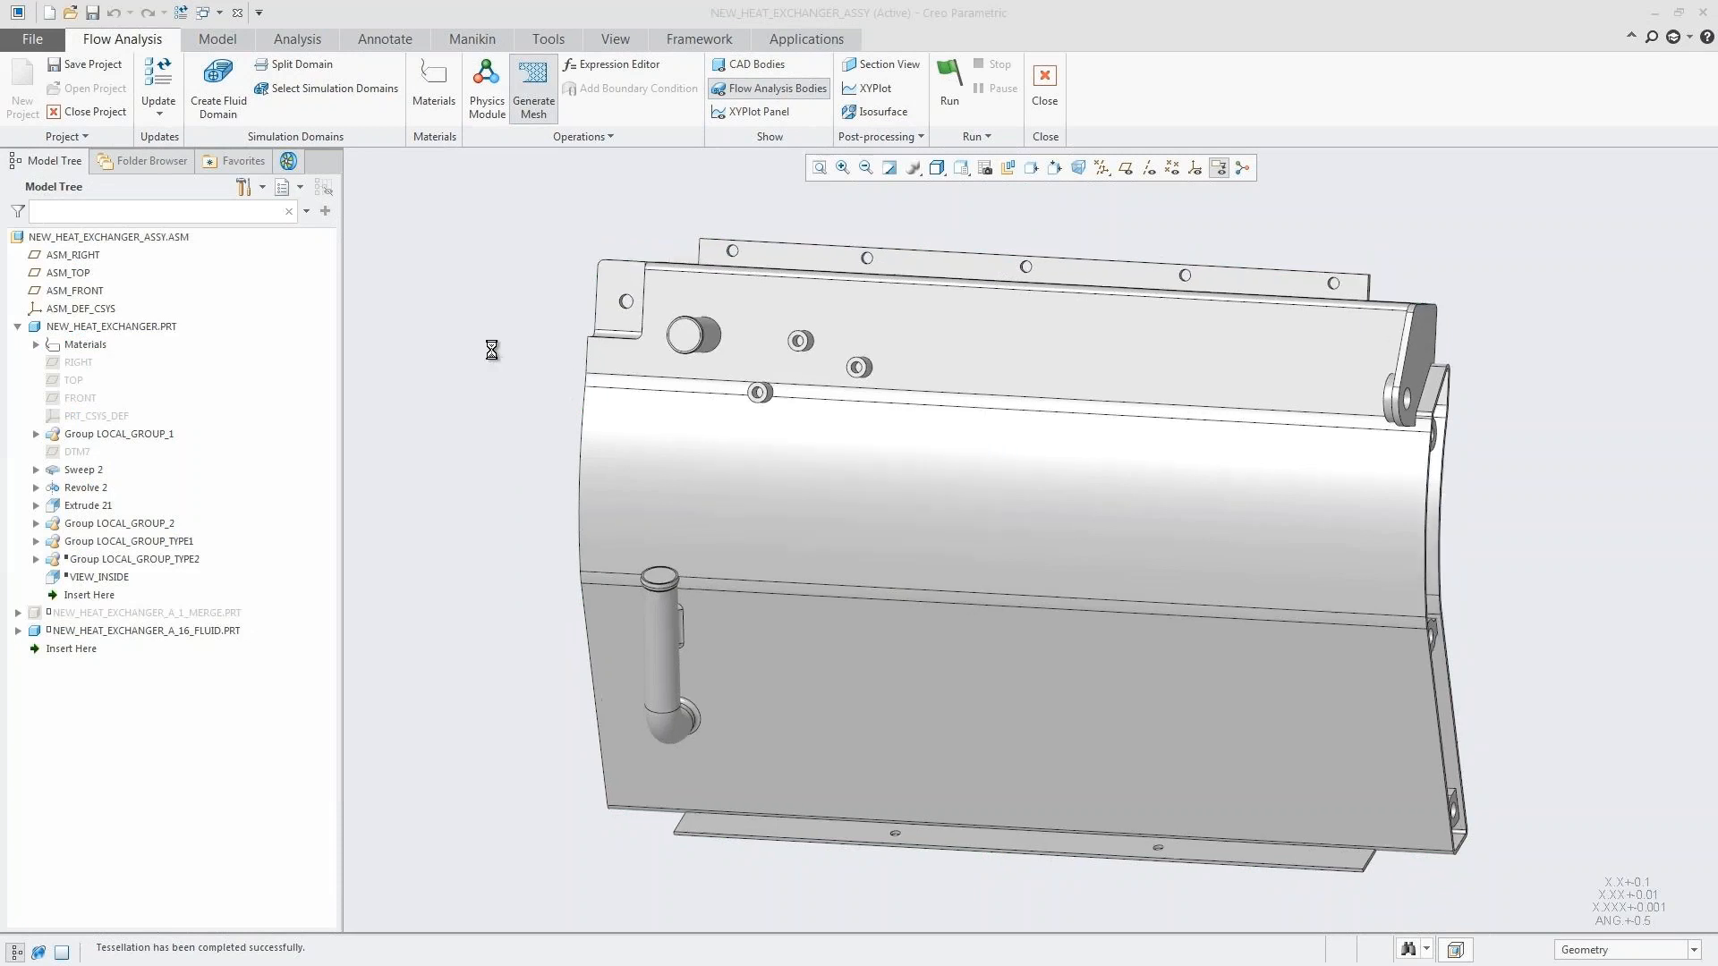
left_click(288, 161)
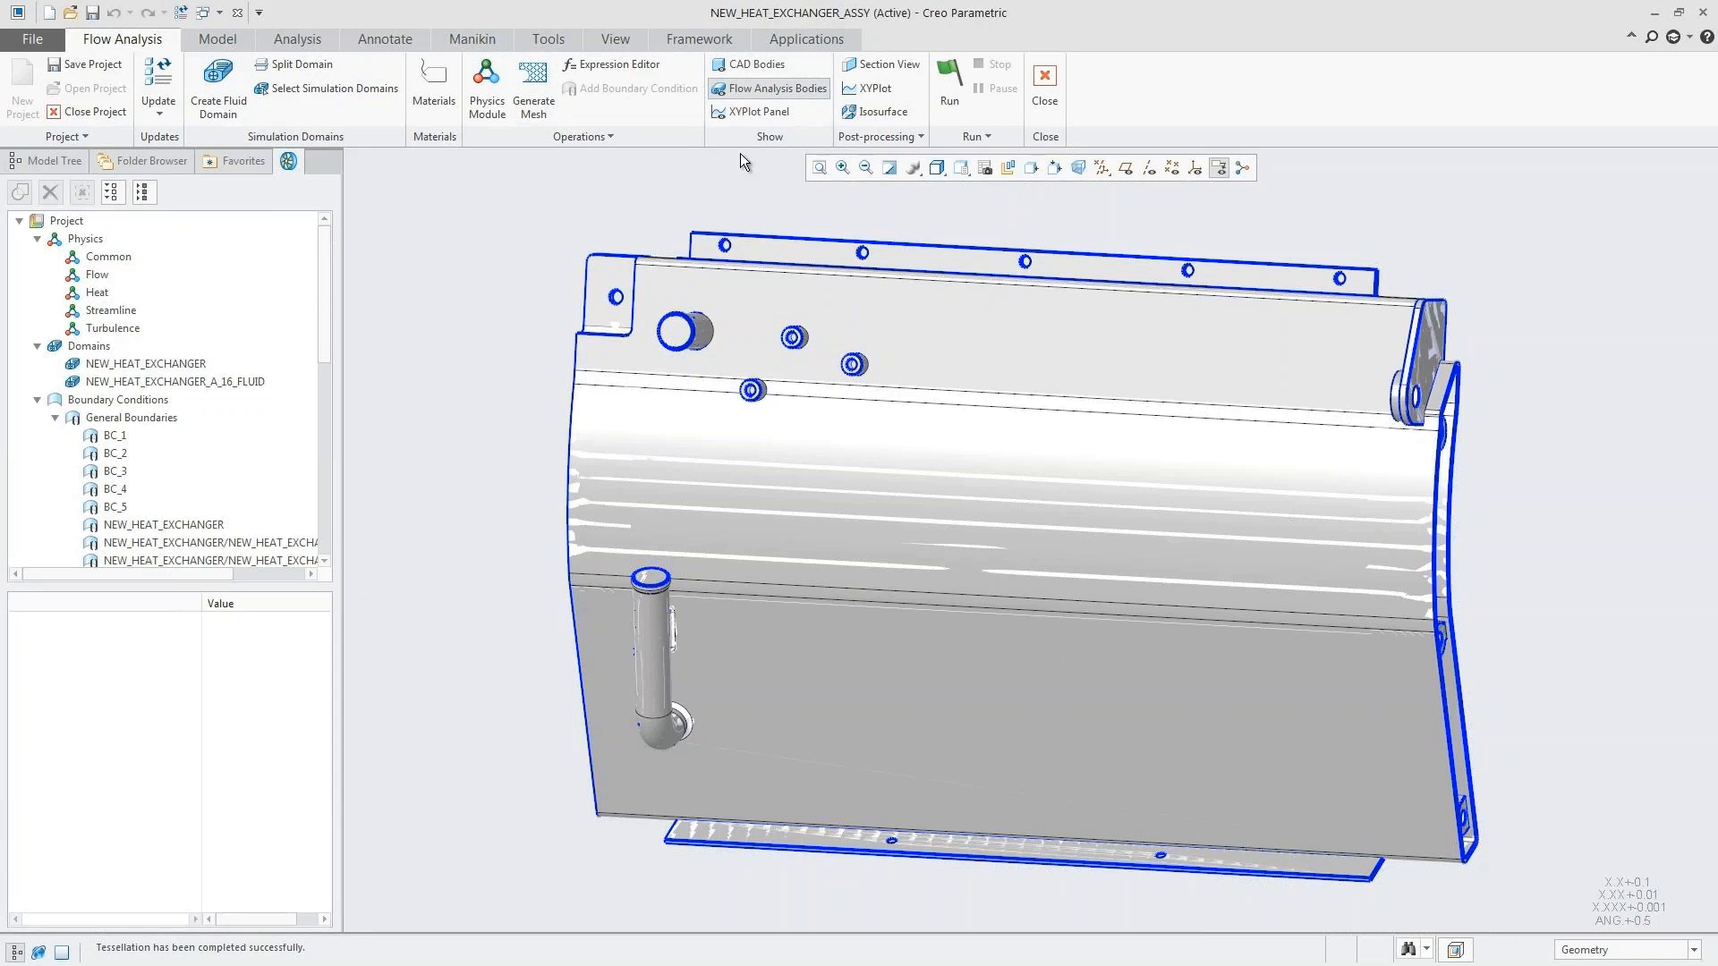
left_click(771, 89)
Step: Display the mesh grid on the NEW_HEAT_EXCHANGER result boundary for inspection and turn the grid off again
left_click_drag(323, 281, 323, 464)
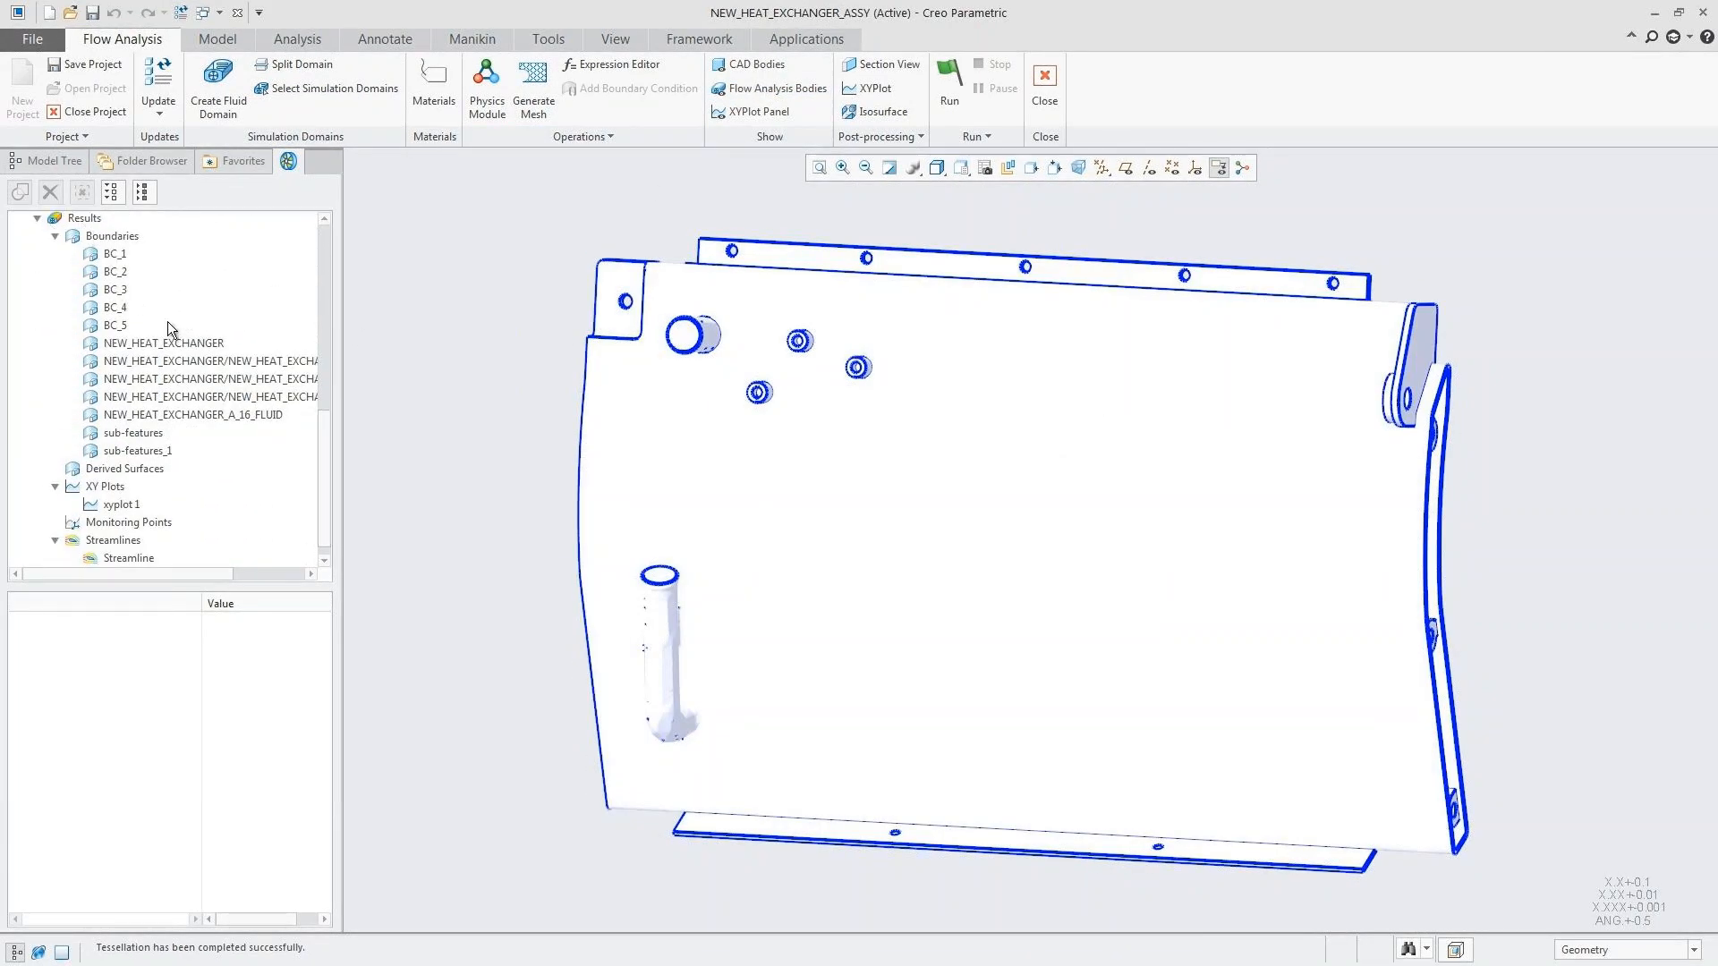
left_click(184, 348)
left_click(240, 648)
left_click(248, 652)
left_click(250, 669)
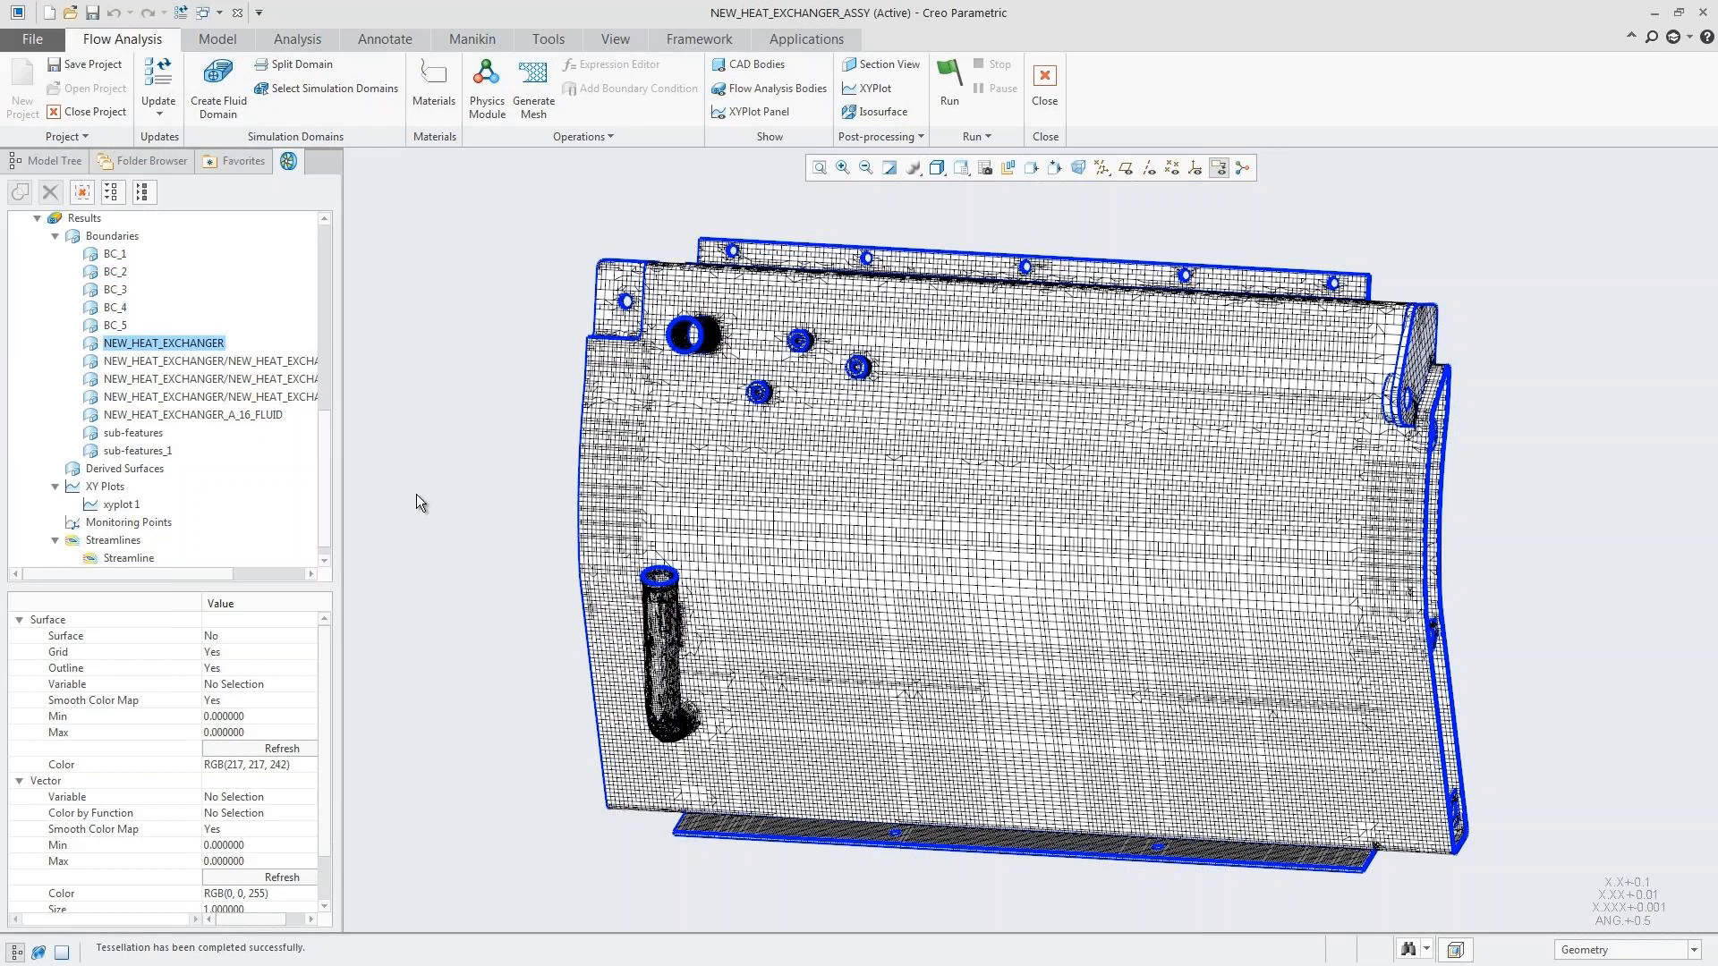
left_click(228, 652)
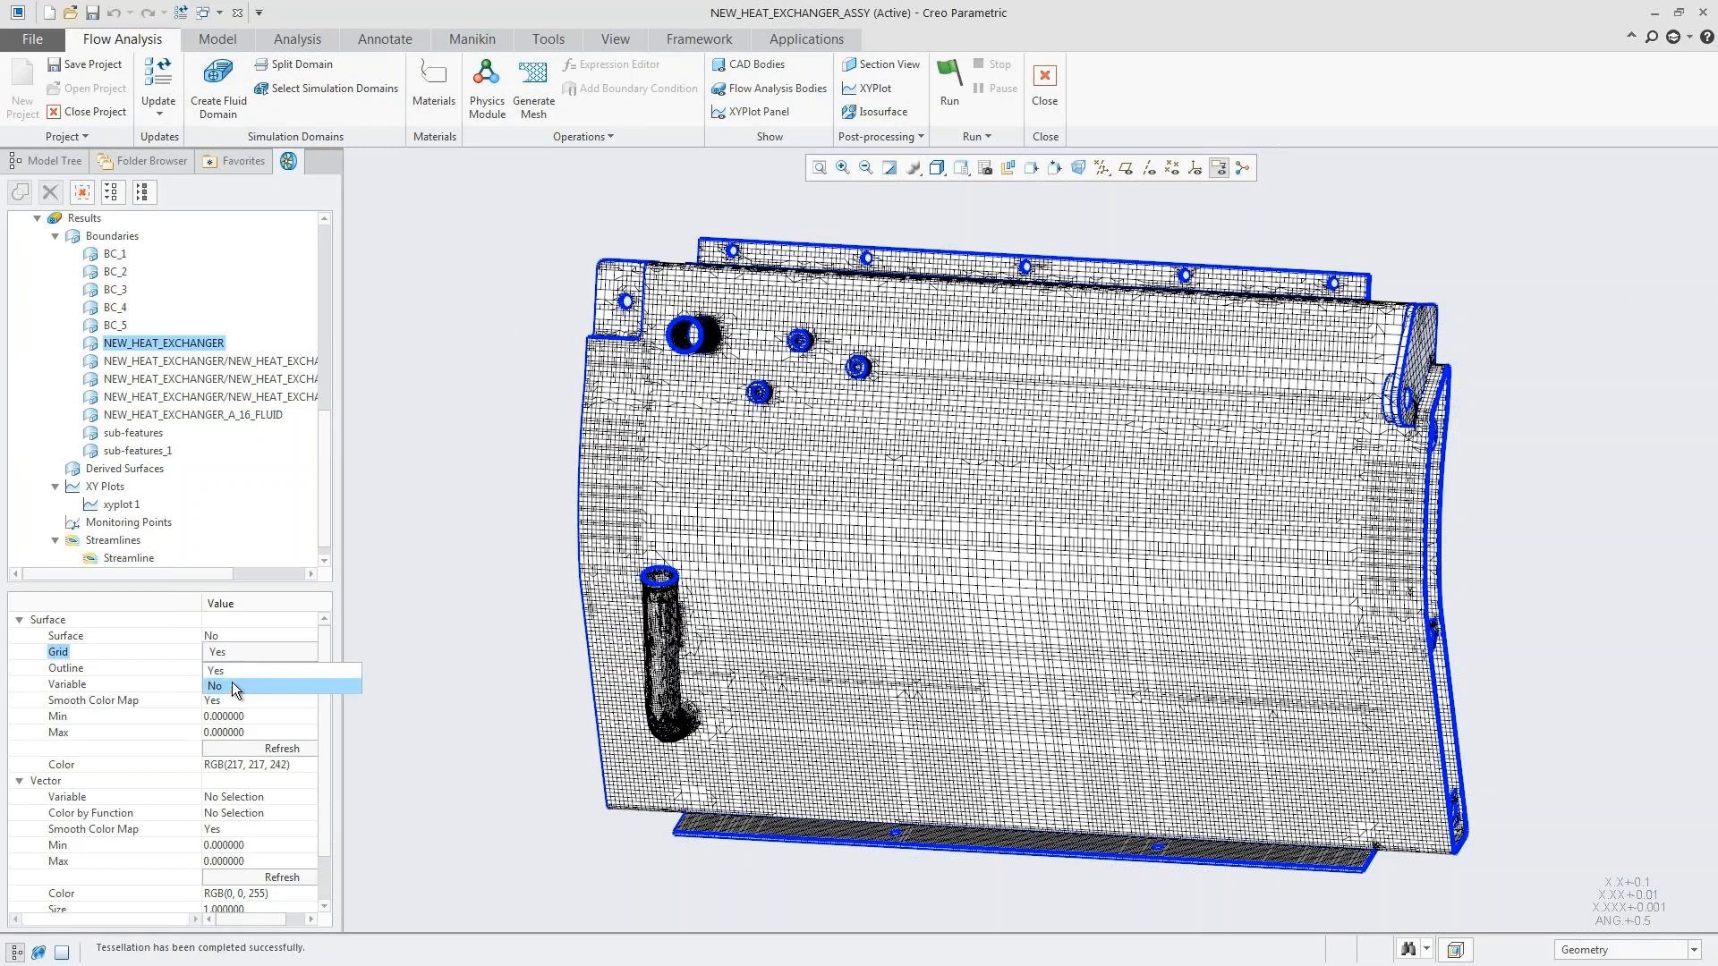
left_click(233, 685)
Step: Run the flow simulation with the XY plot panel shown
key("ctrl+d")
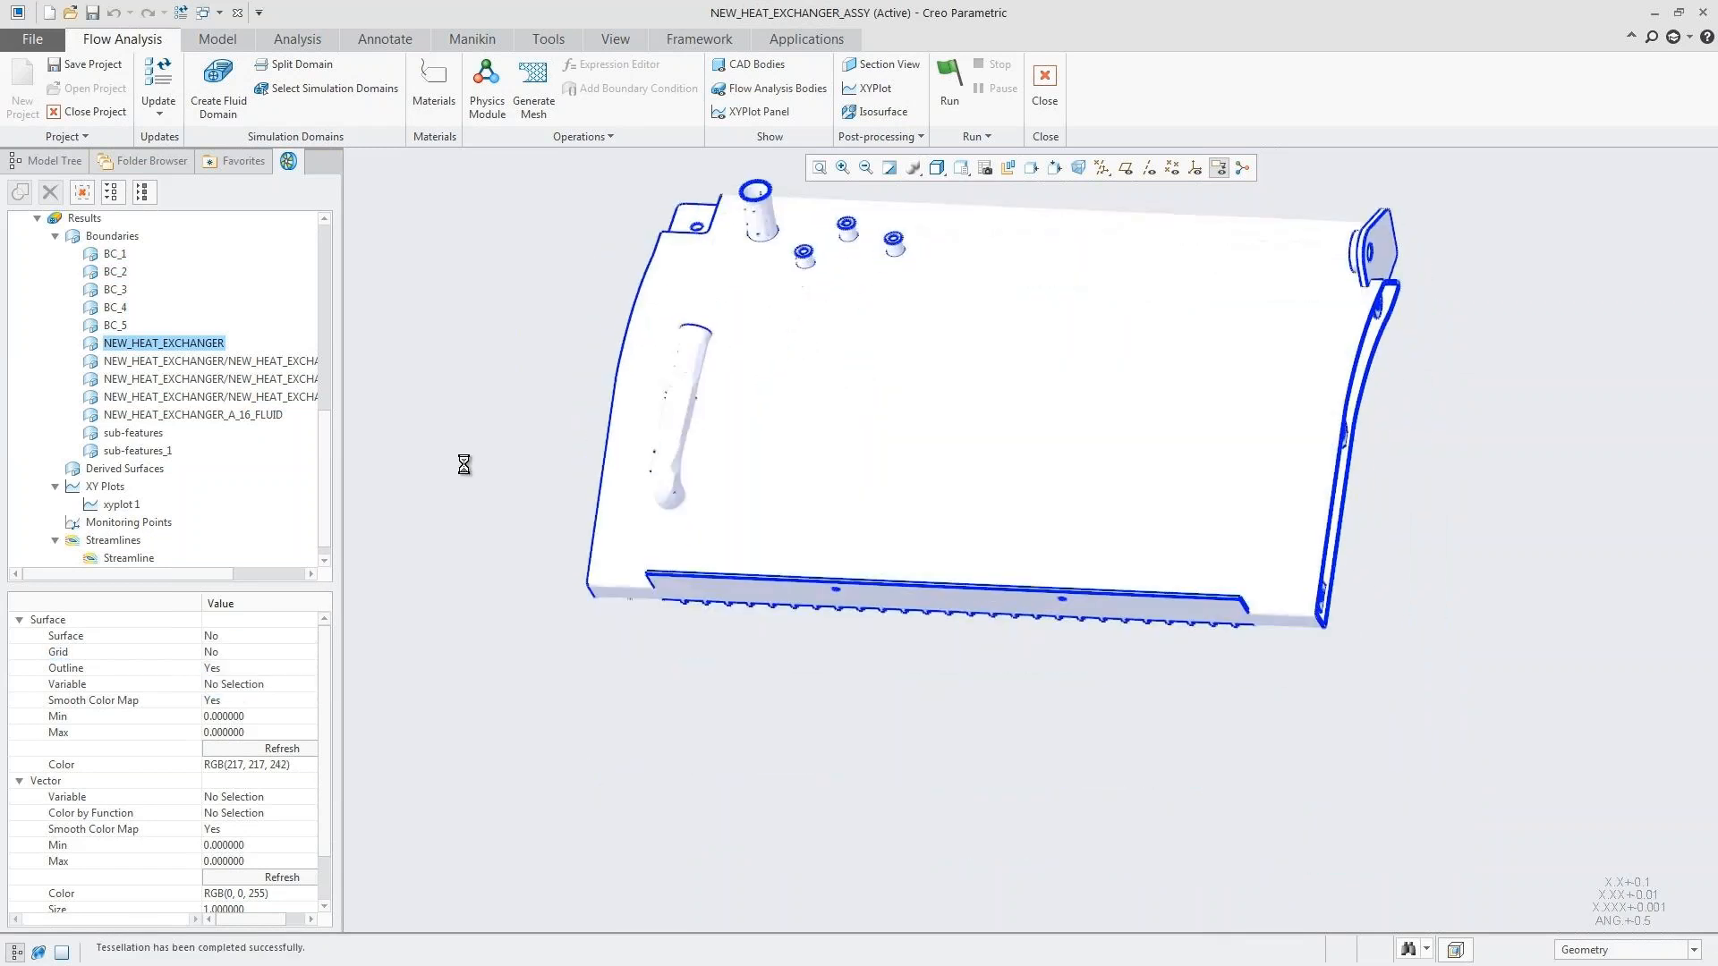
left_click(740, 109)
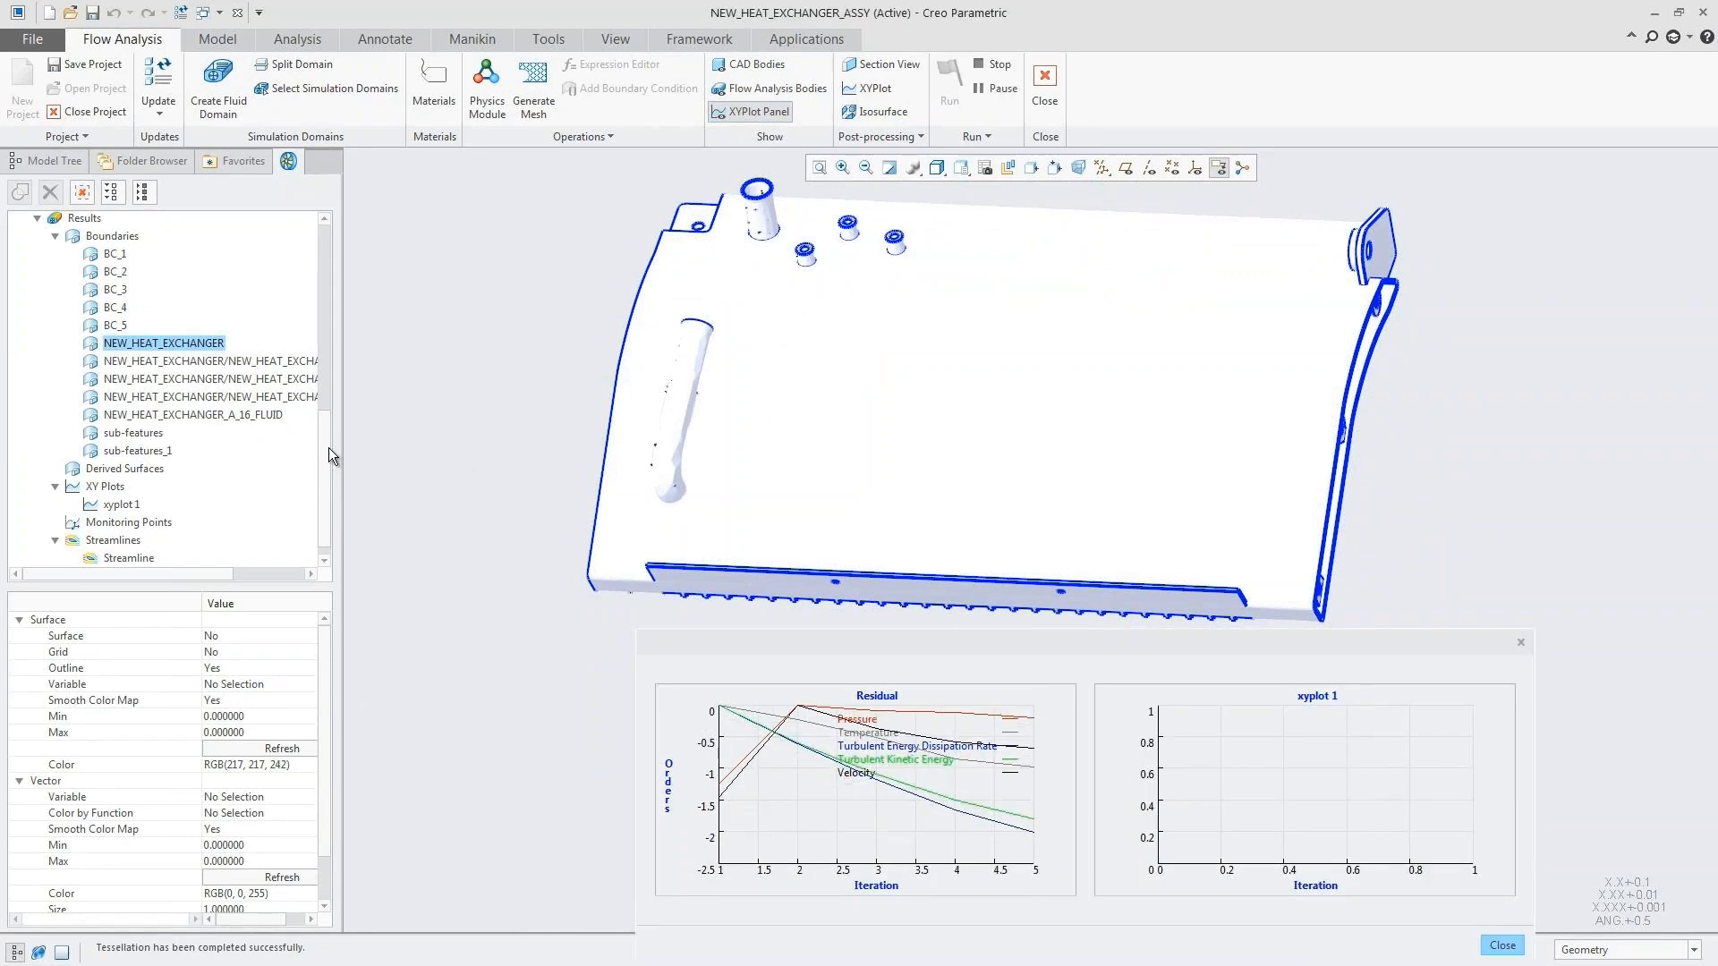
Step: Color the streamlines by the Temperature: [K] : Heat variable and set their animation time size to 0.03
left_click(125, 539)
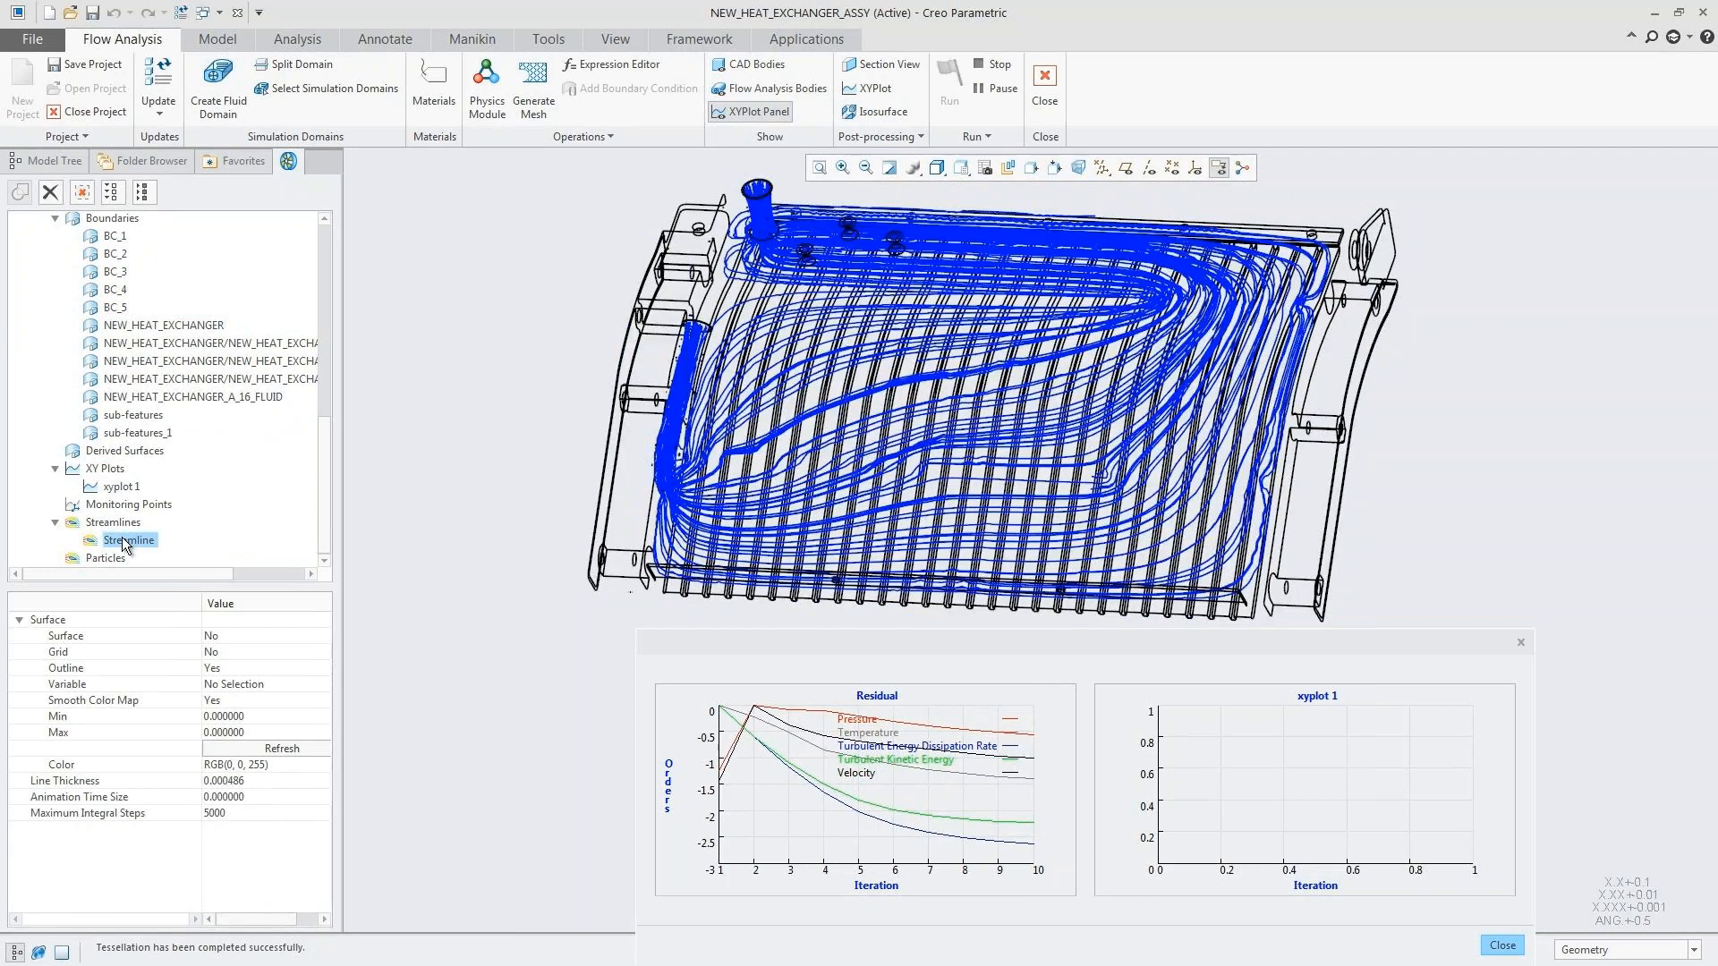
left_click(262, 687)
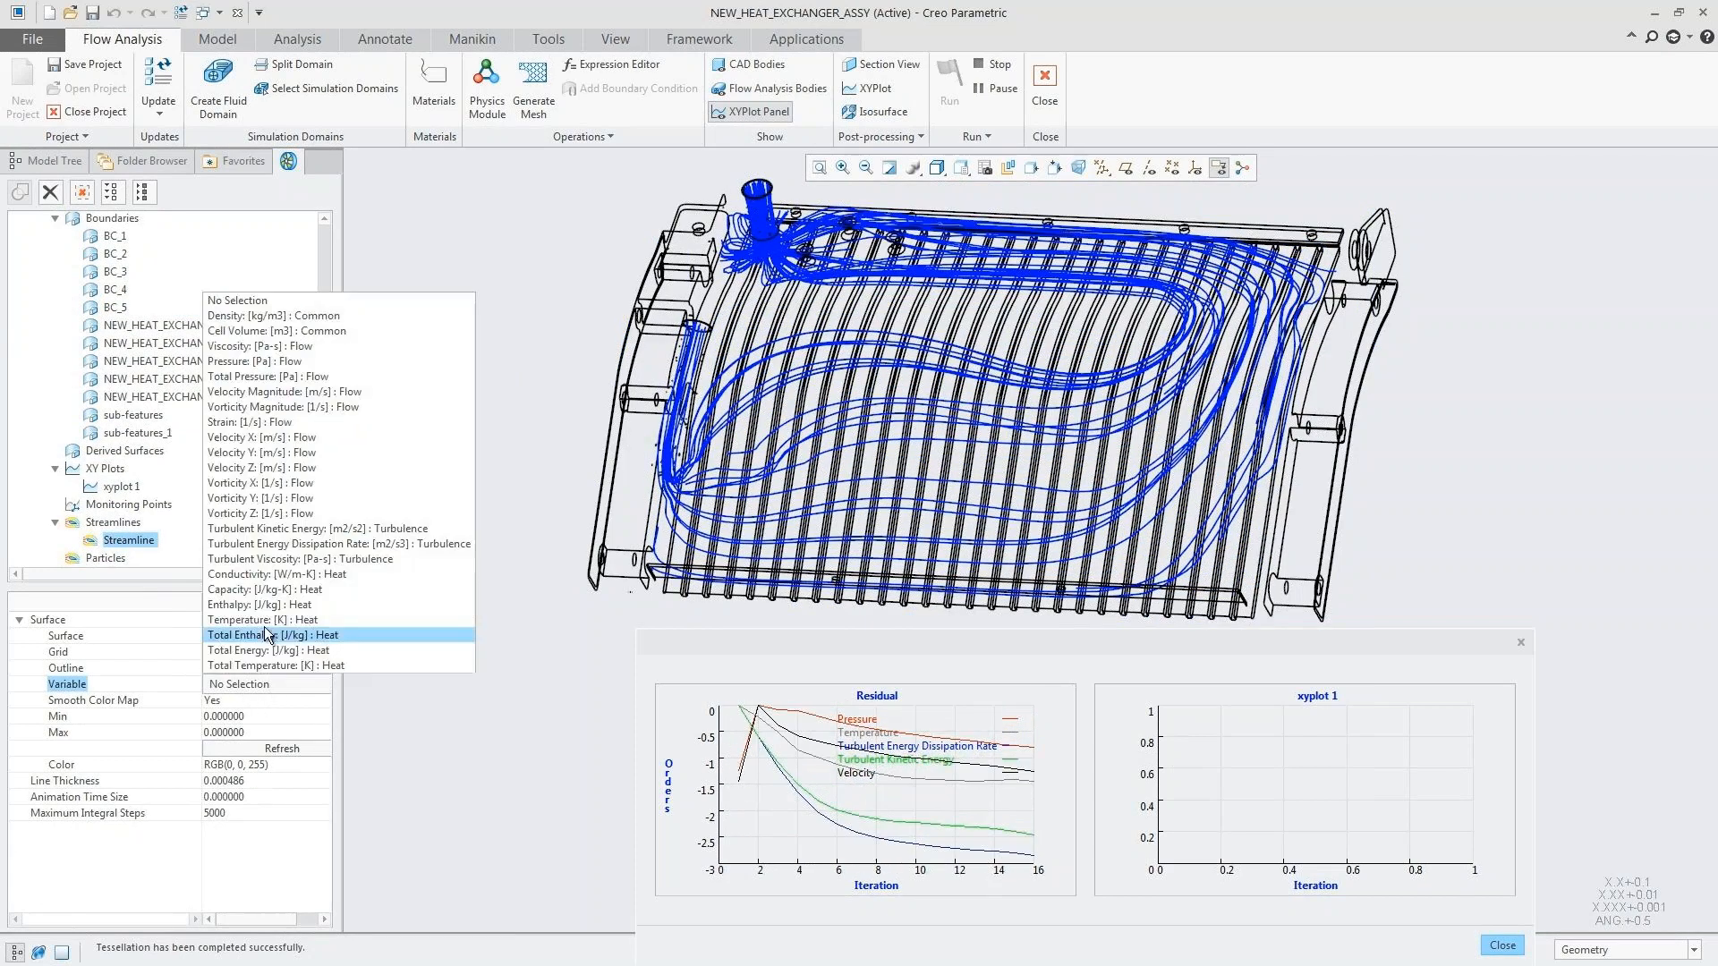
left_click(268, 620)
left_click(258, 798)
double_click(258, 798)
type("0.03")
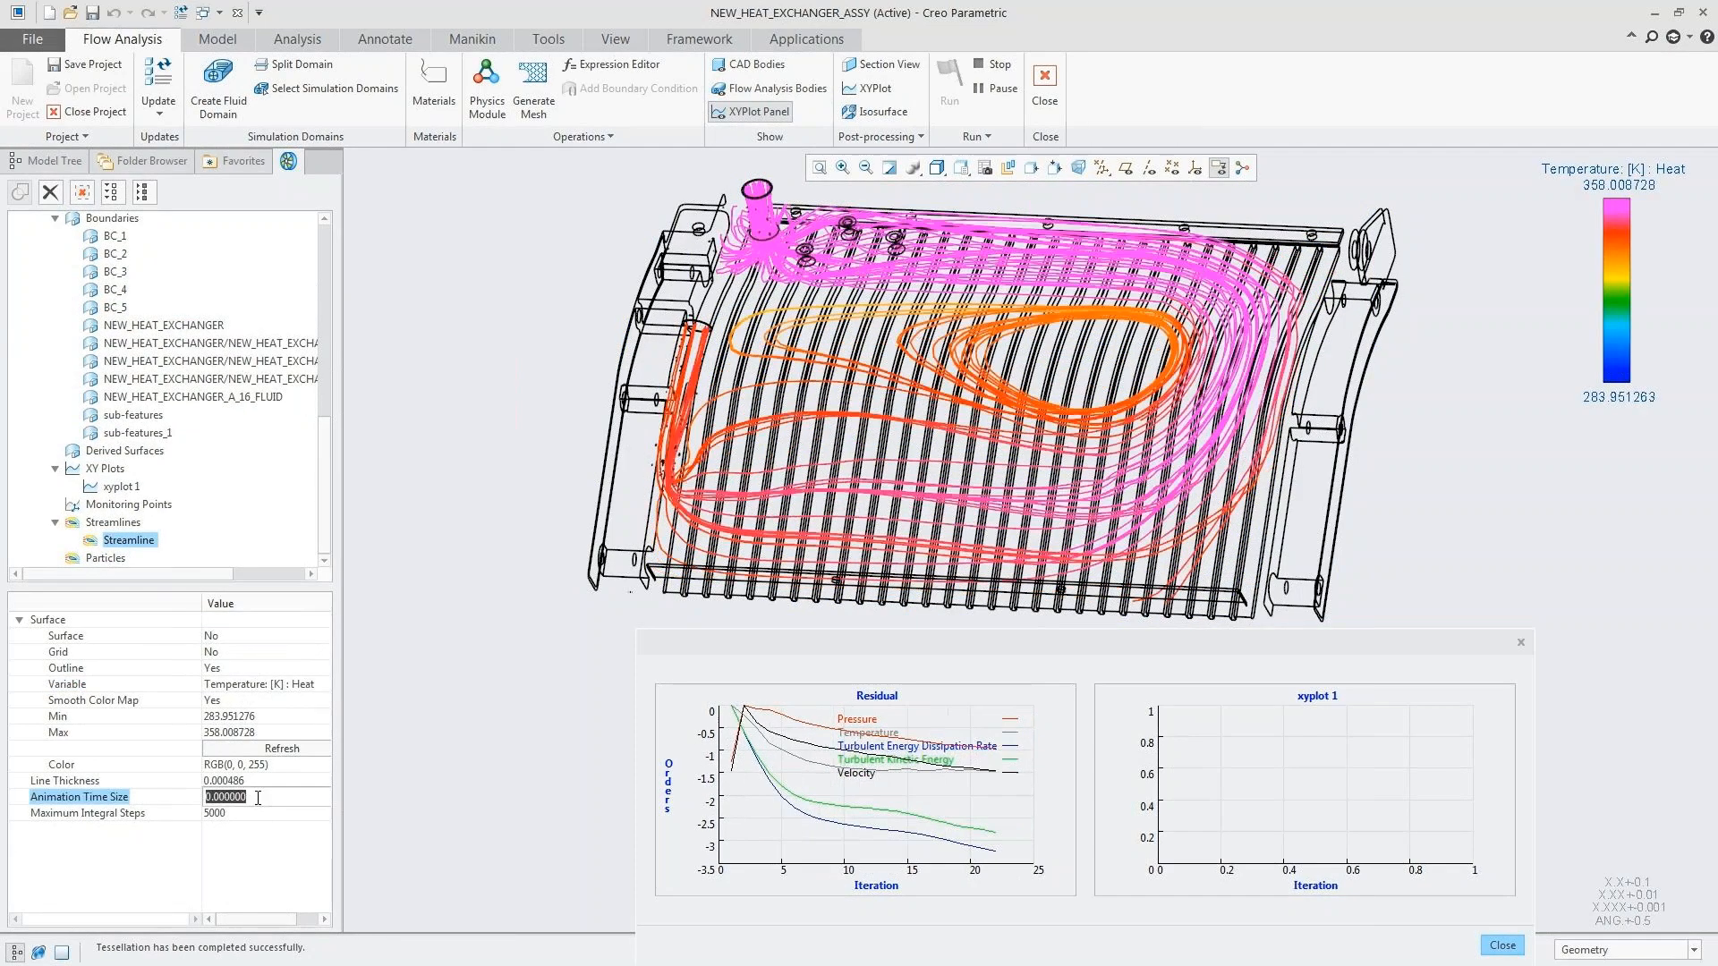
left_click(274, 750)
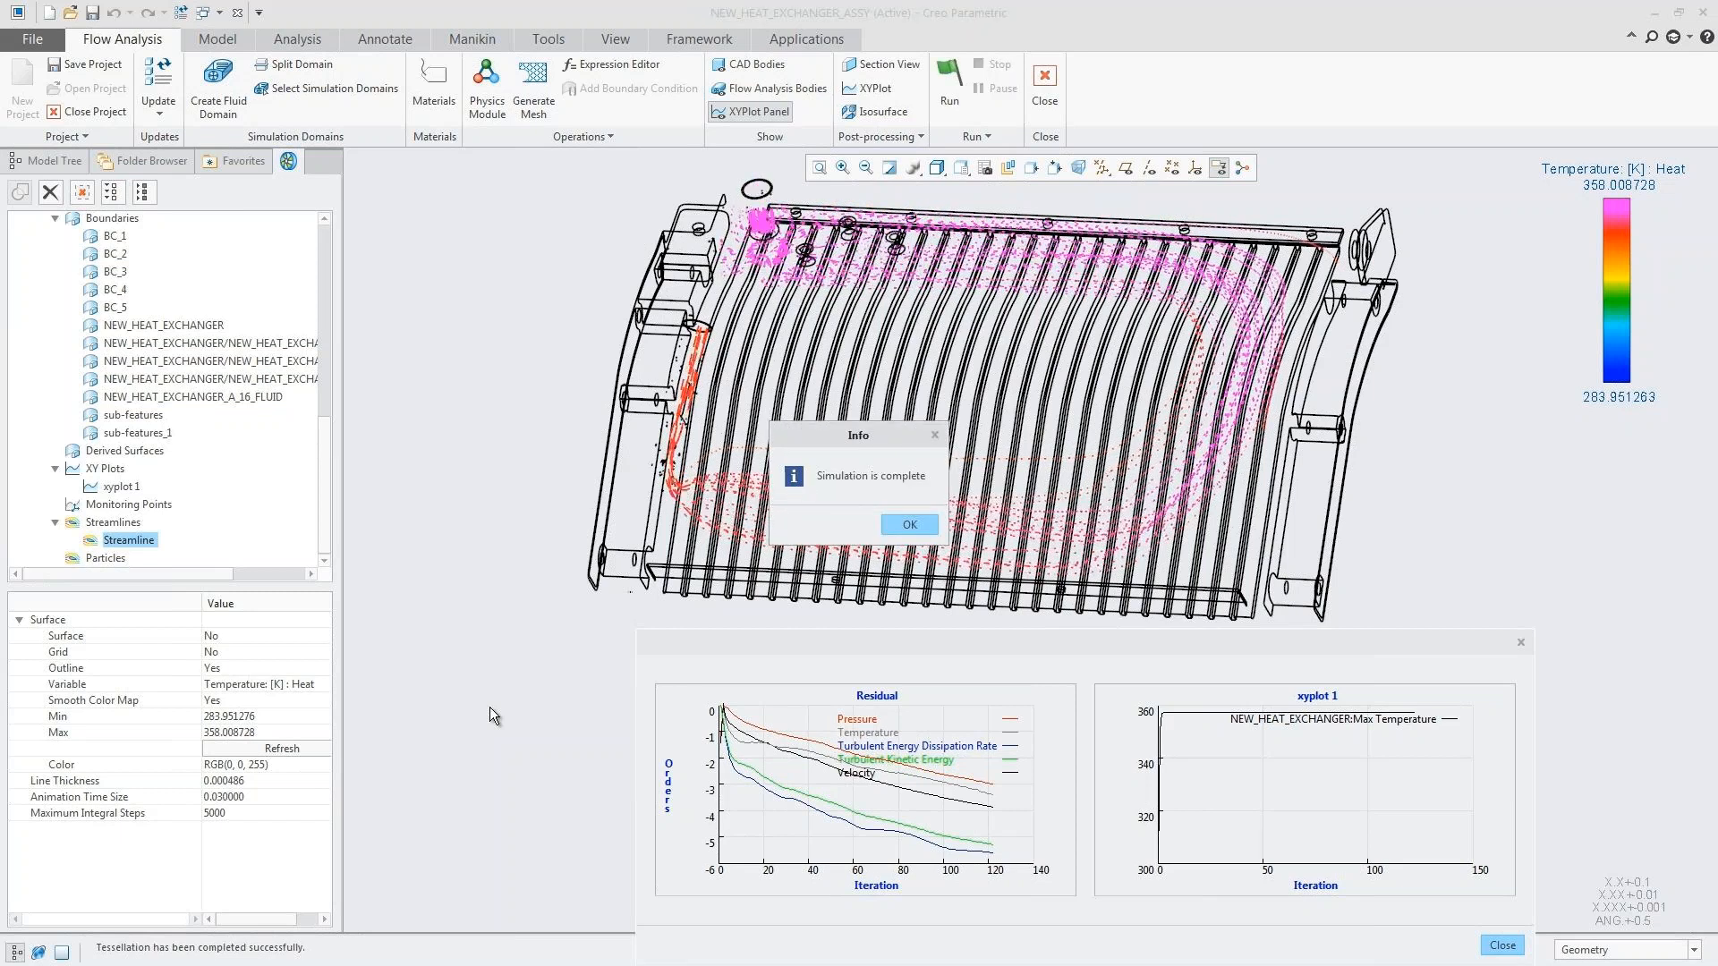
Step: Dismiss the simulation completion message and close the XY plot panel
left_click(906, 525)
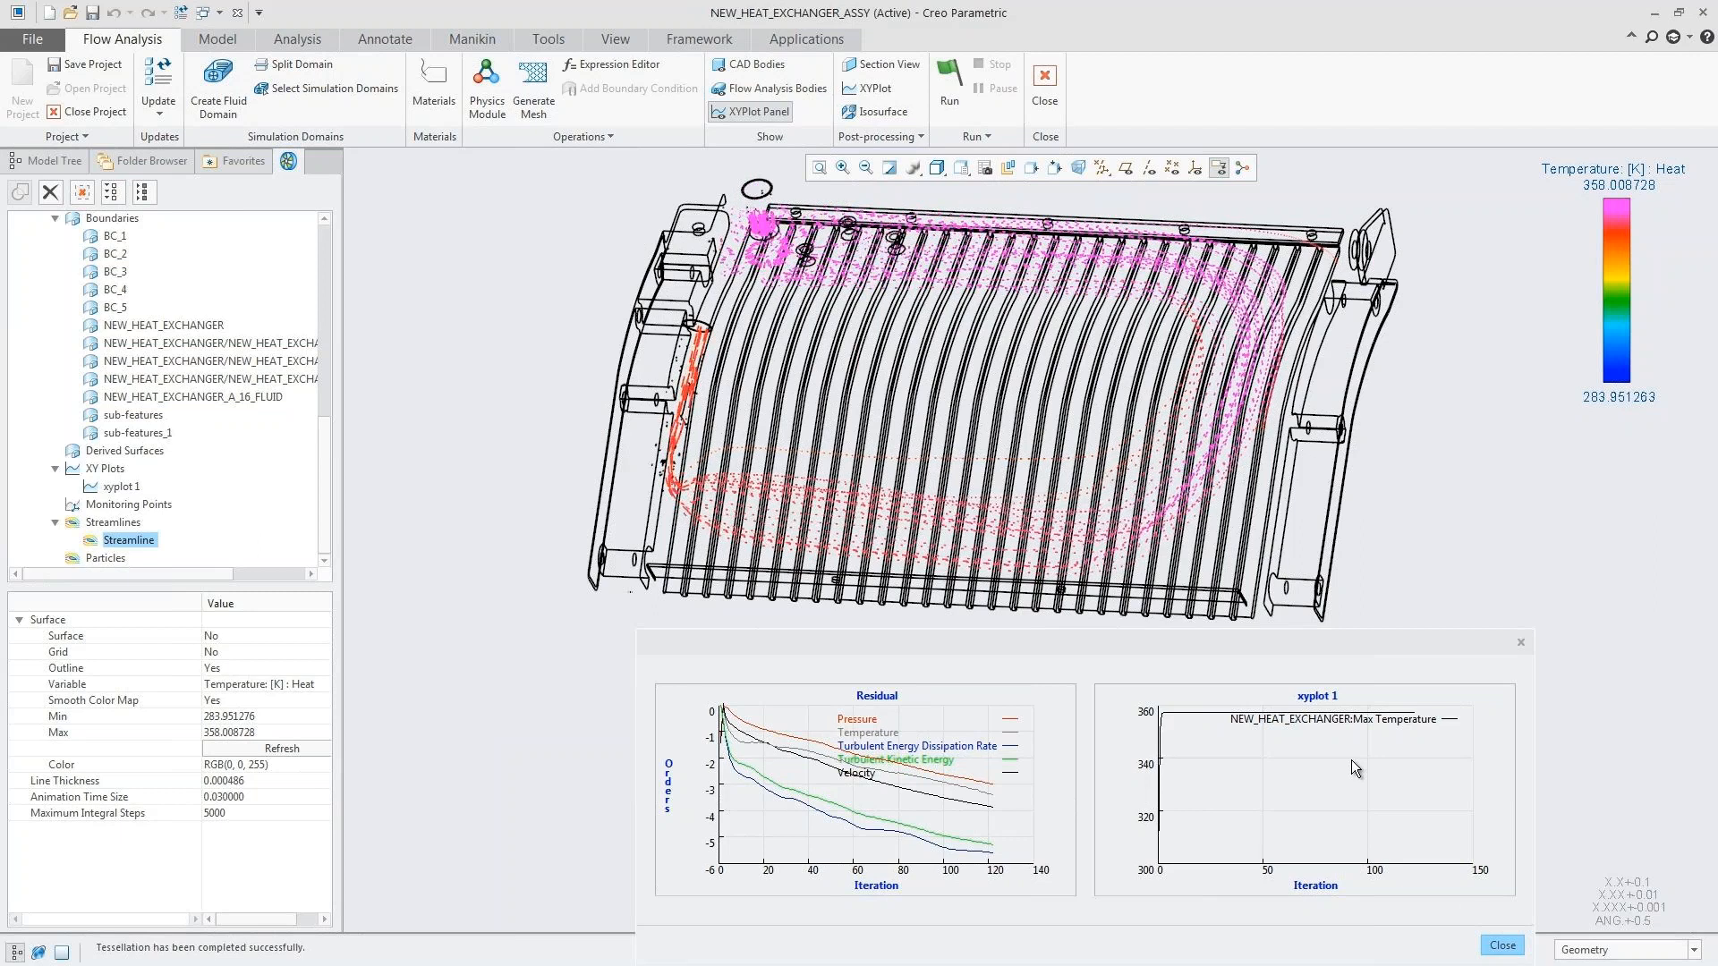
left_click(1502, 945)
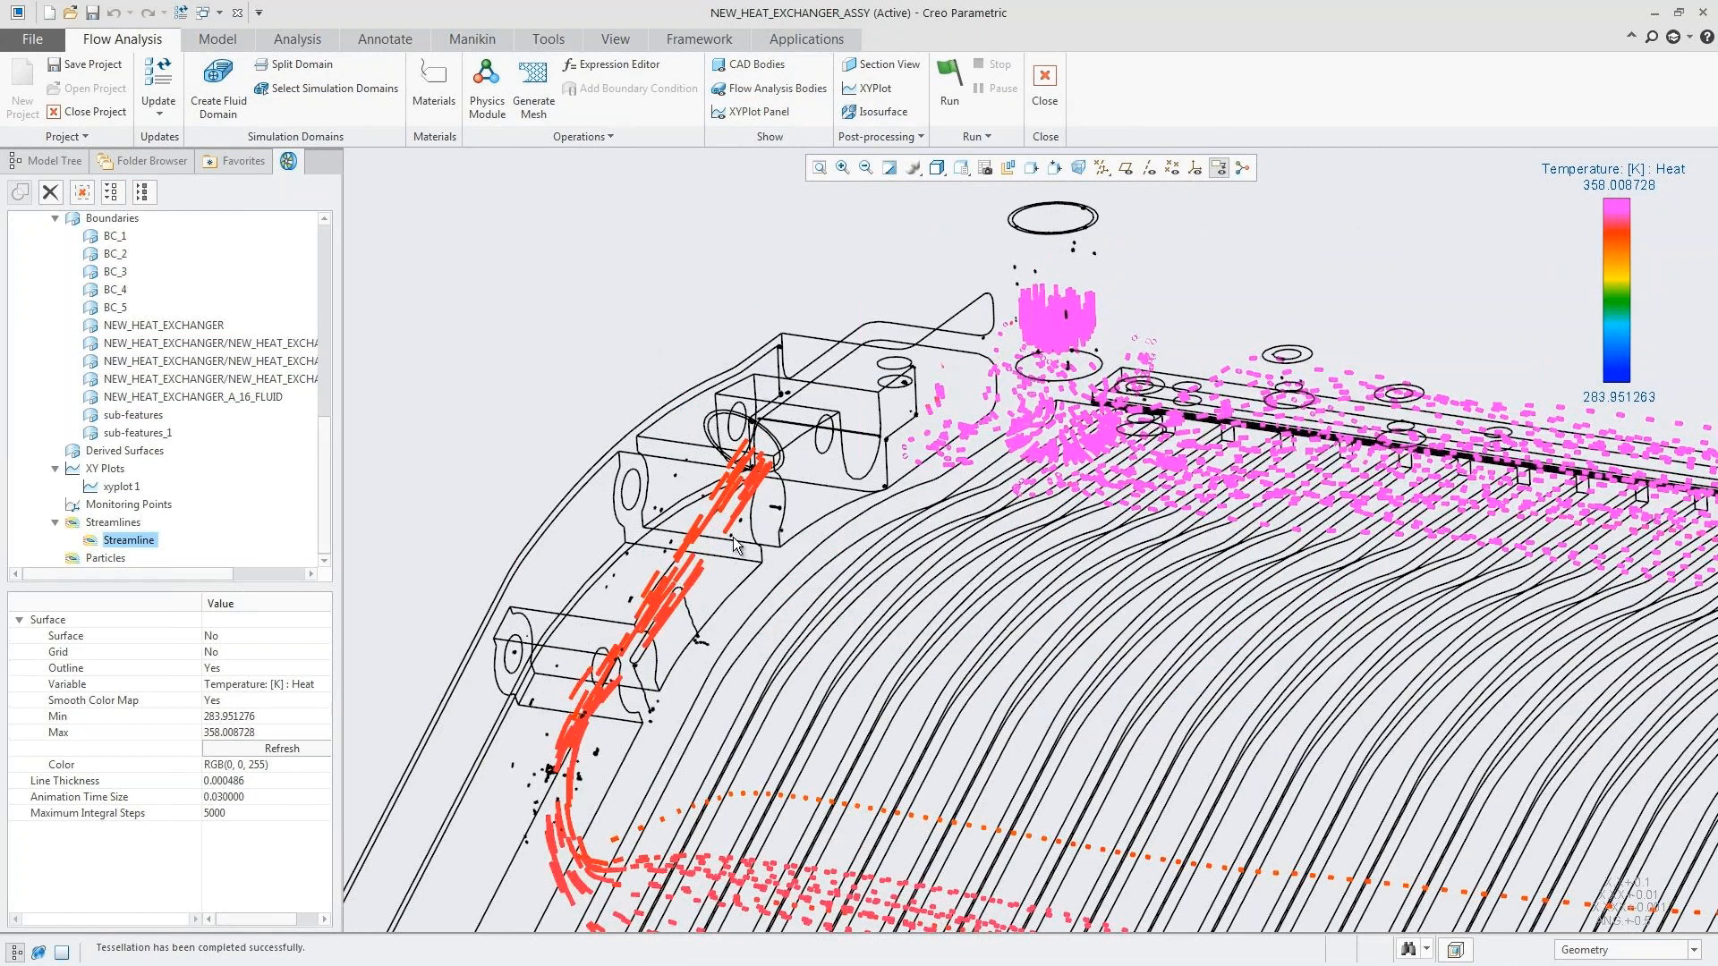
Step: Change the streamline coloring variable to Pressure: [Pa] : Flow
key("0")
key("6")
key("r")
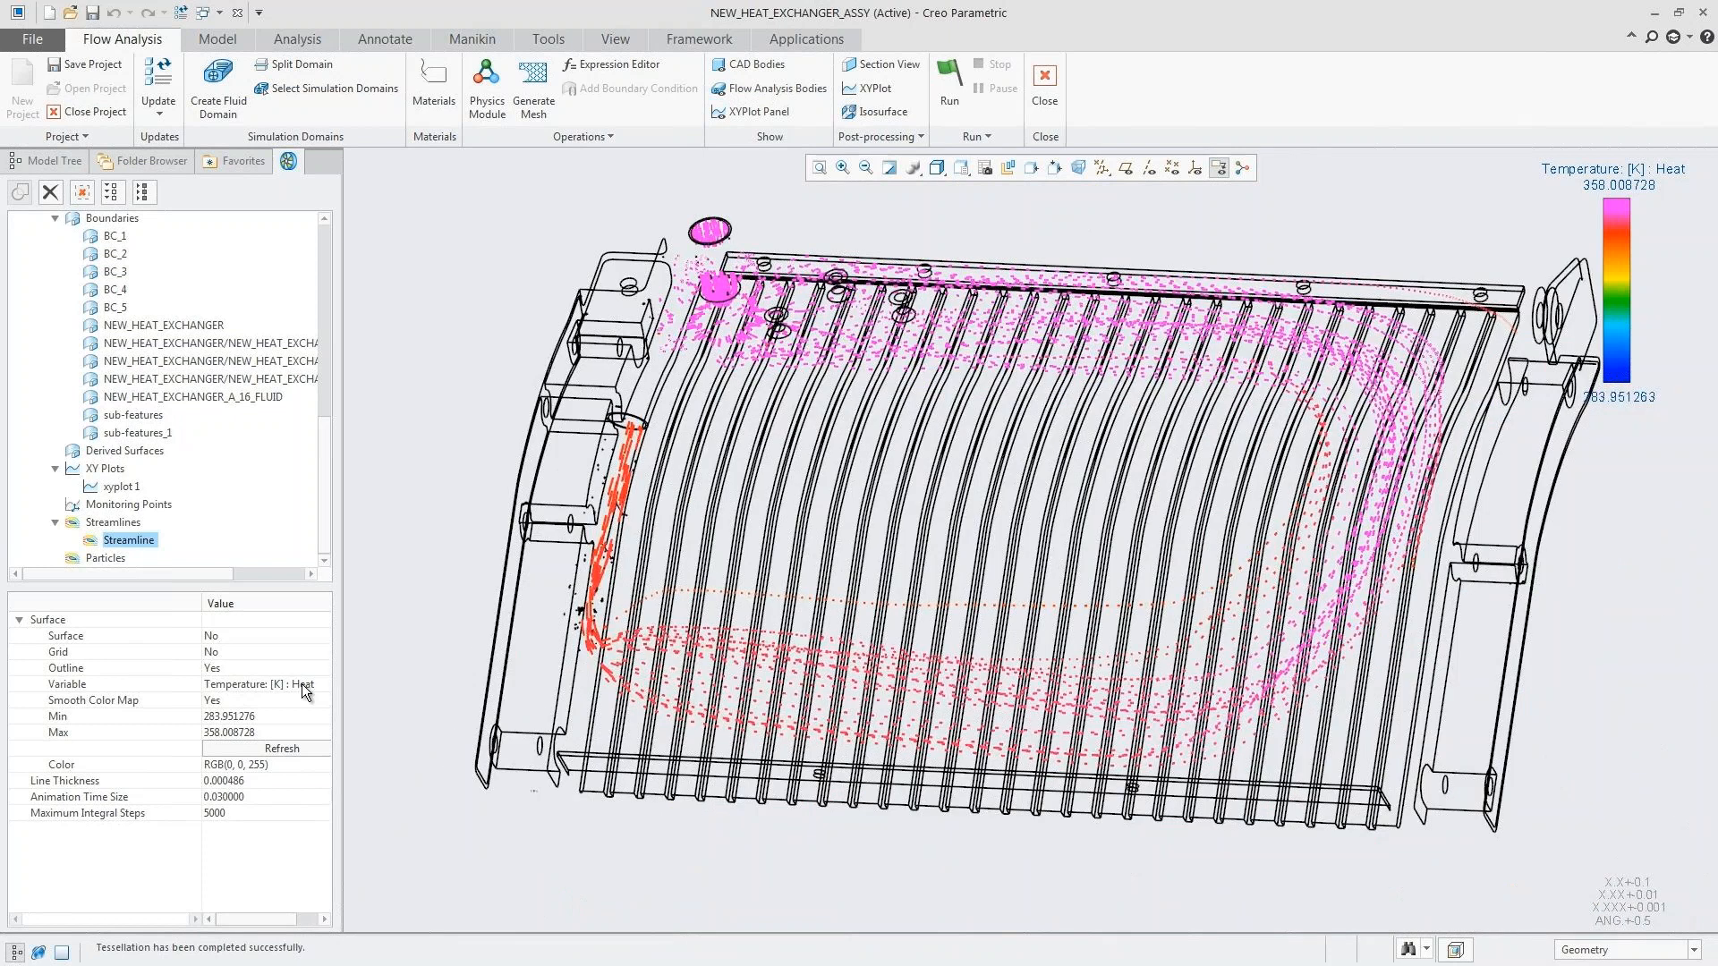
left_click(303, 684)
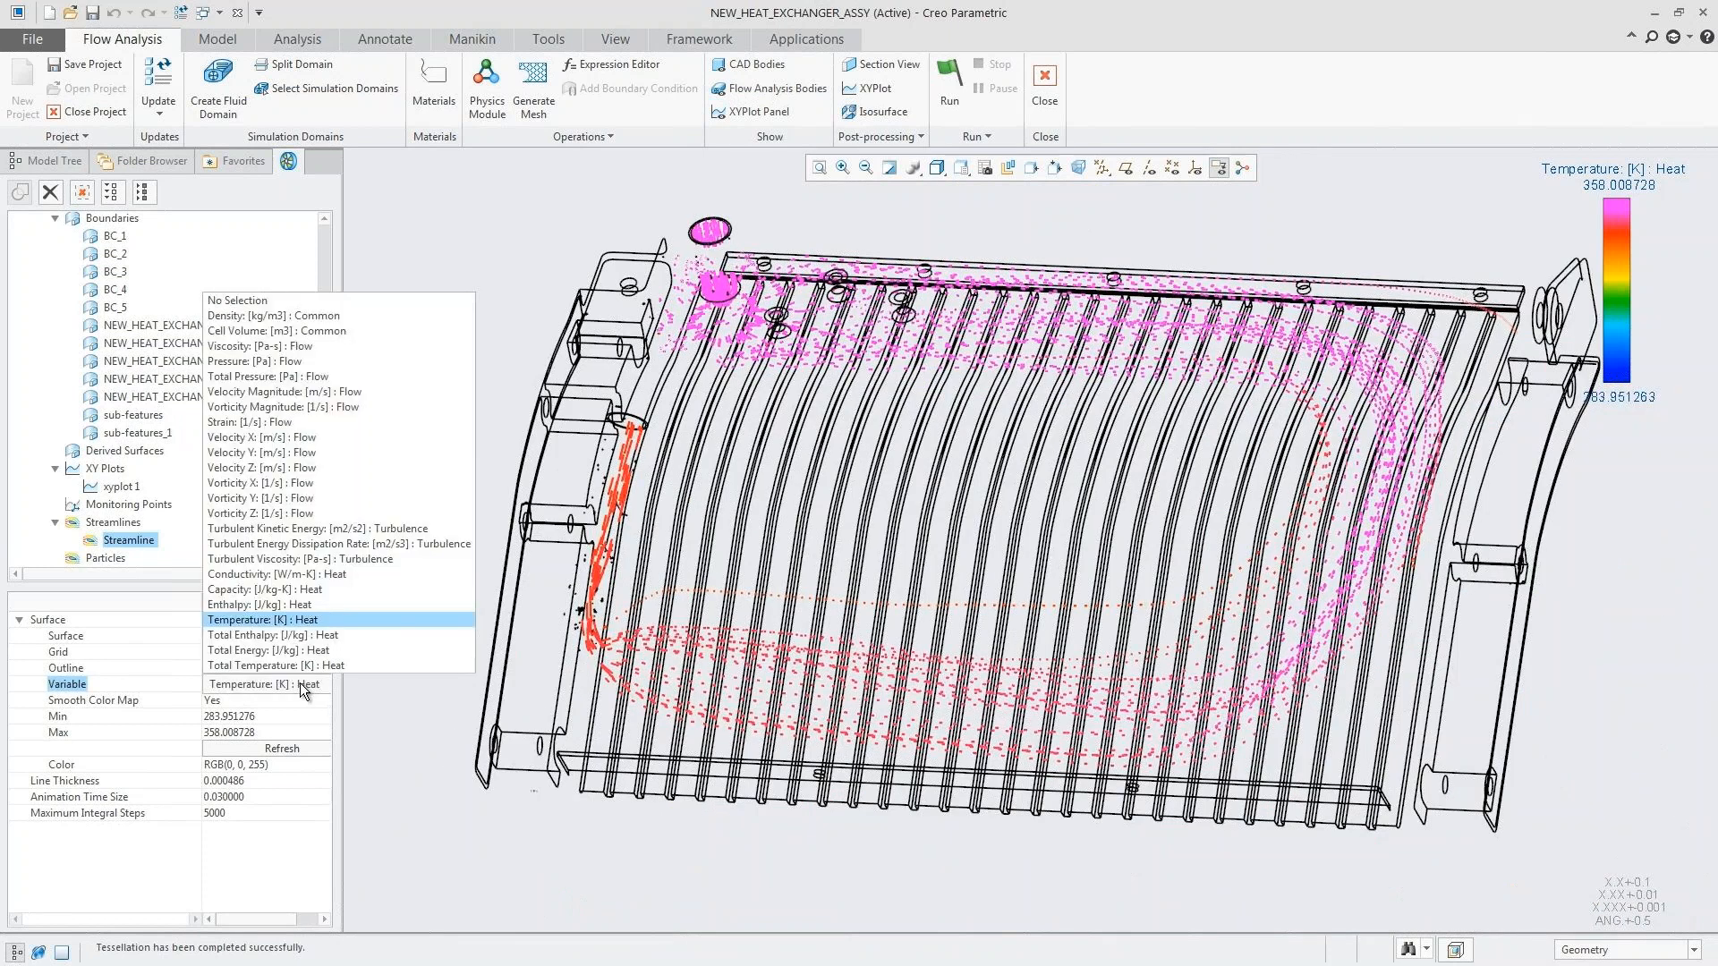
left_click(272, 364)
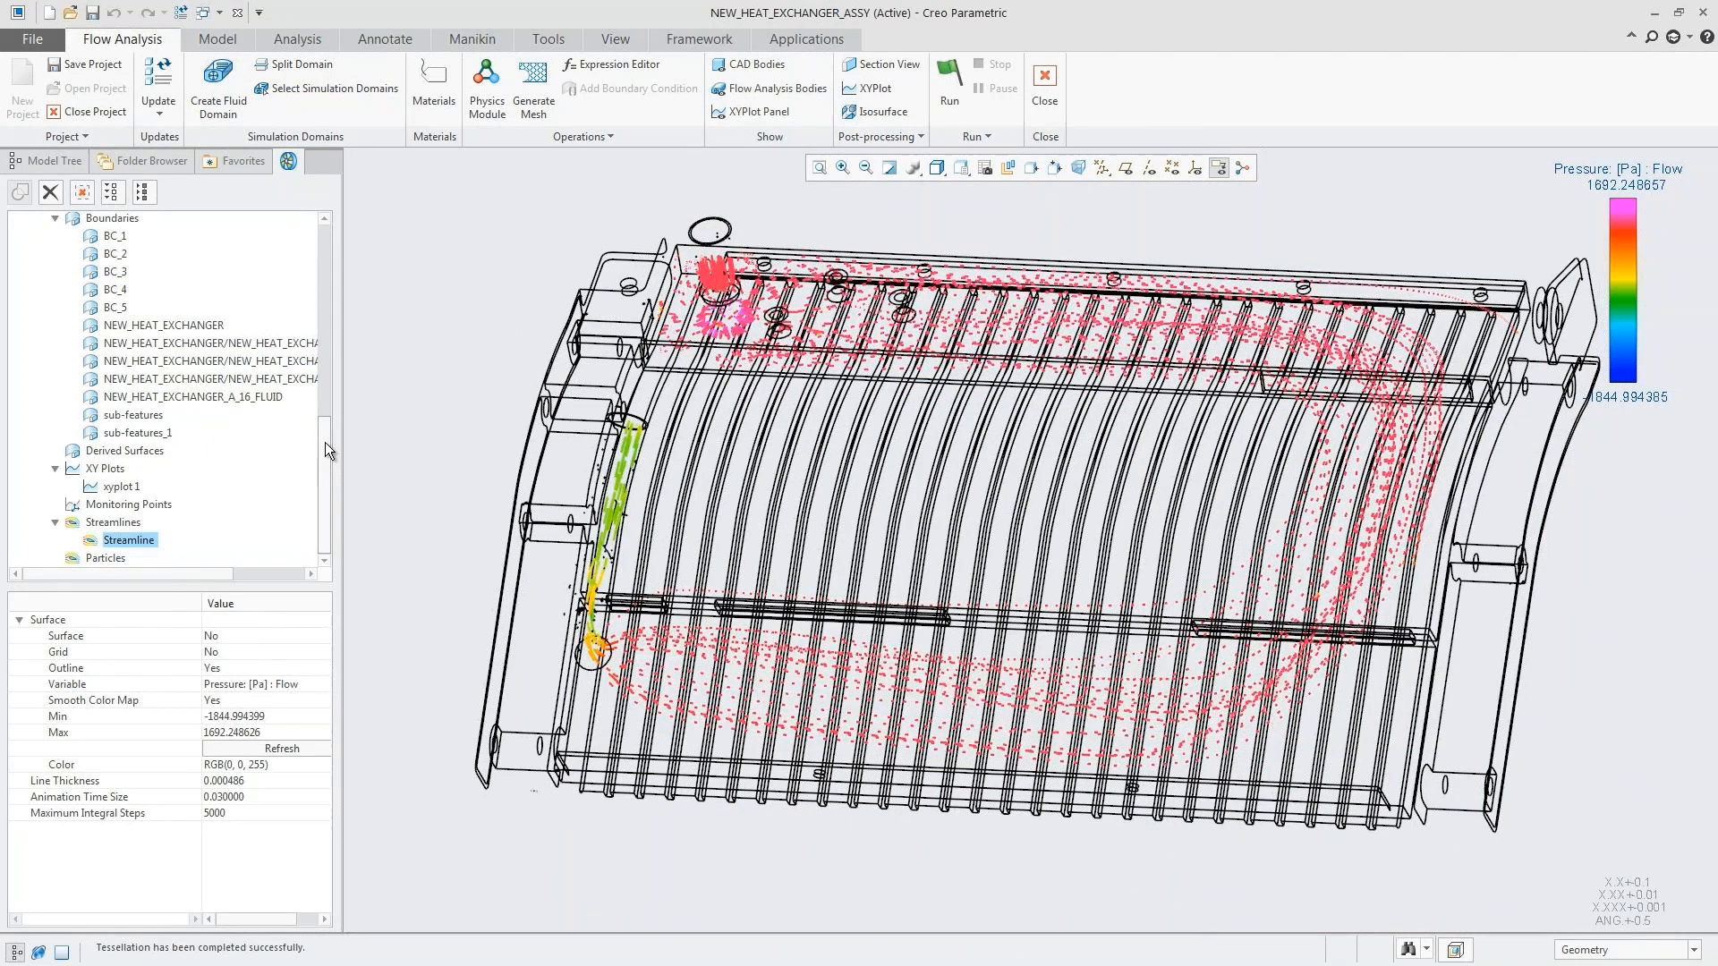
Step: Color the NEW_HEAT_EXCHANGER result boundary by the Temperature: [K] : Heat variable
left_click_drag(325, 442, 325, 432)
left_click(172, 351)
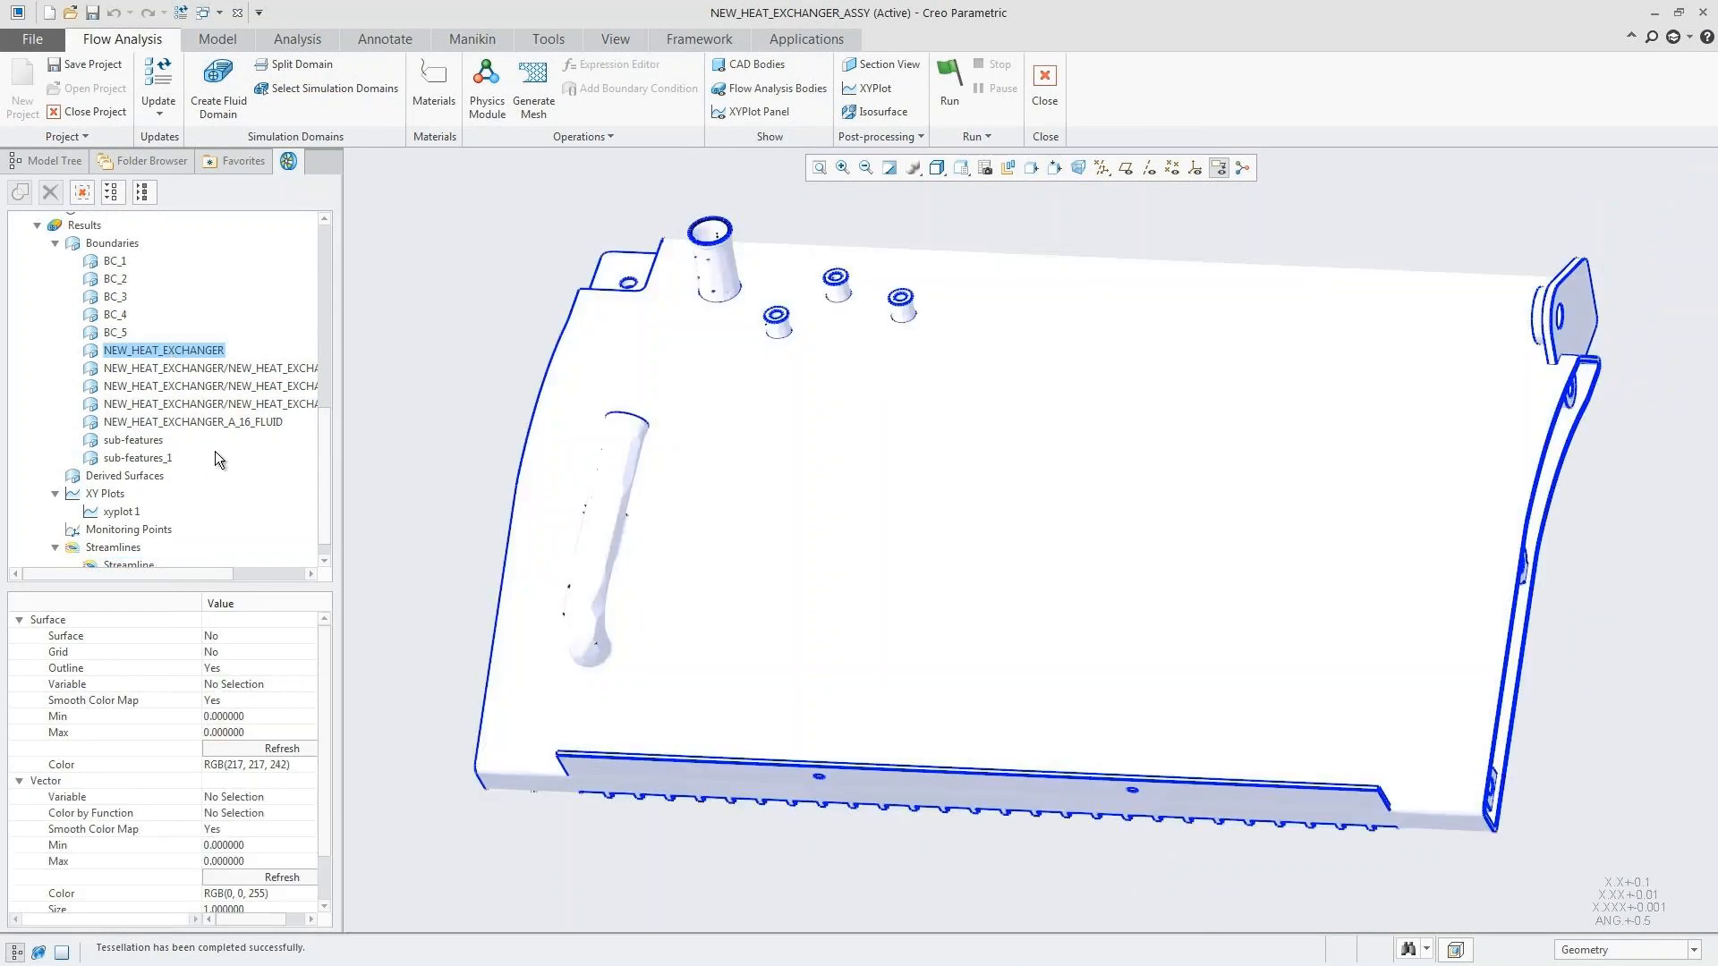
left_click(250, 680)
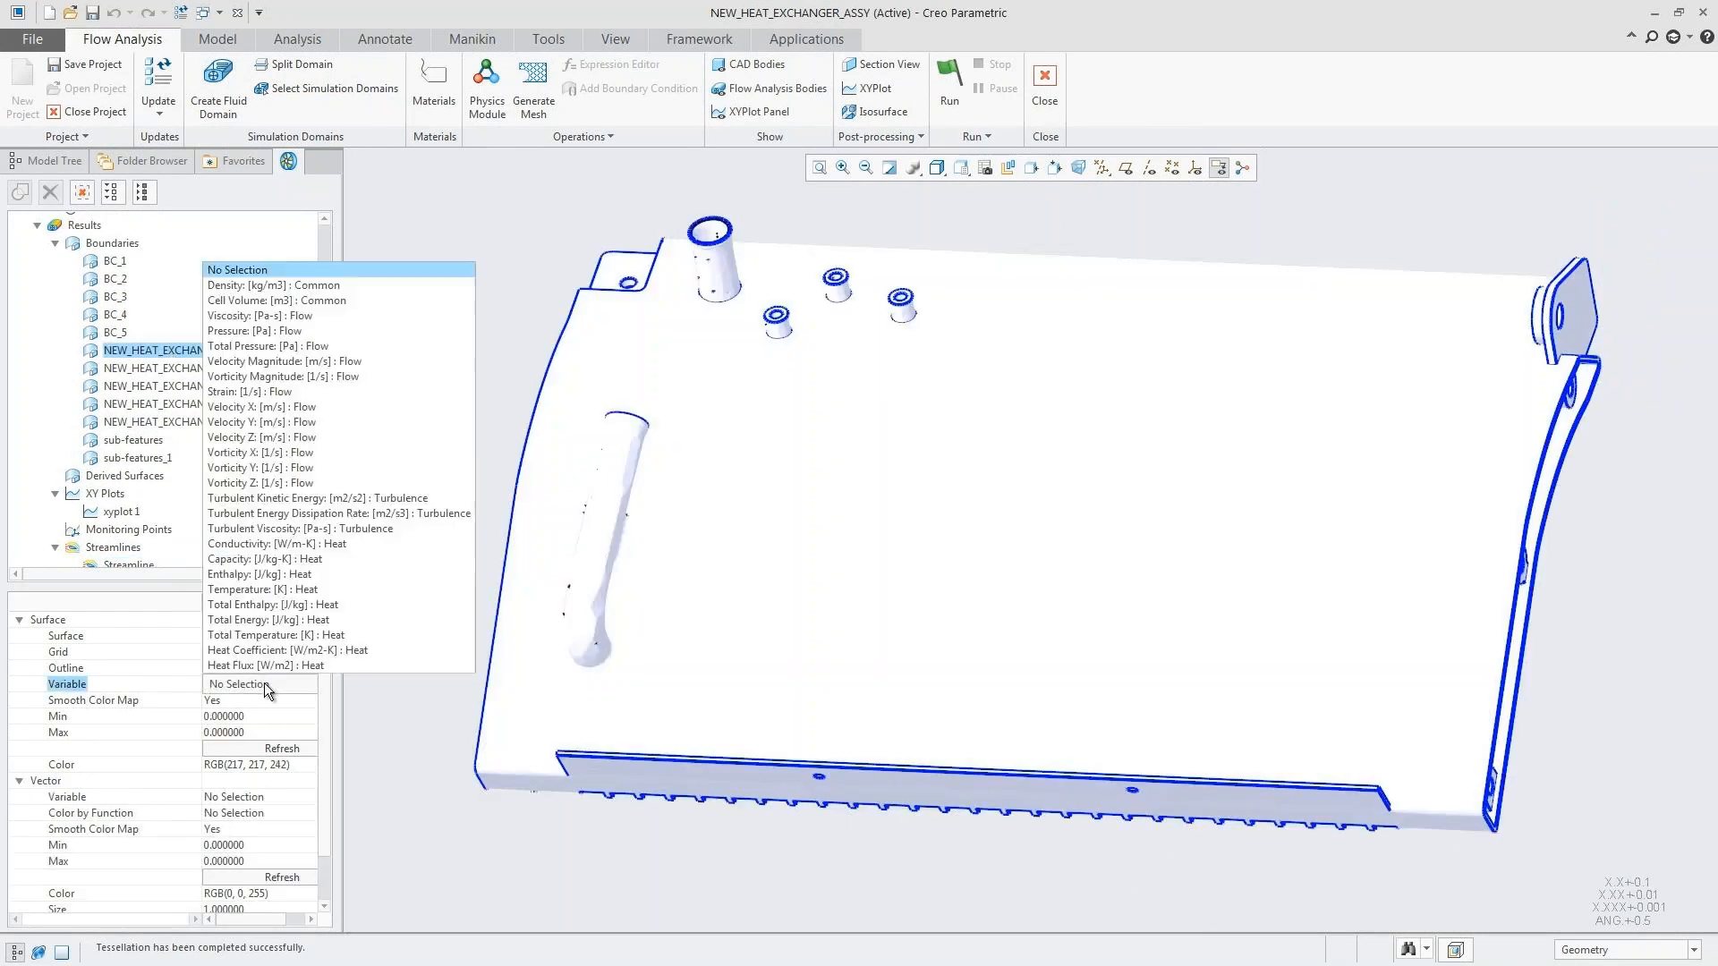
left_click(245, 589)
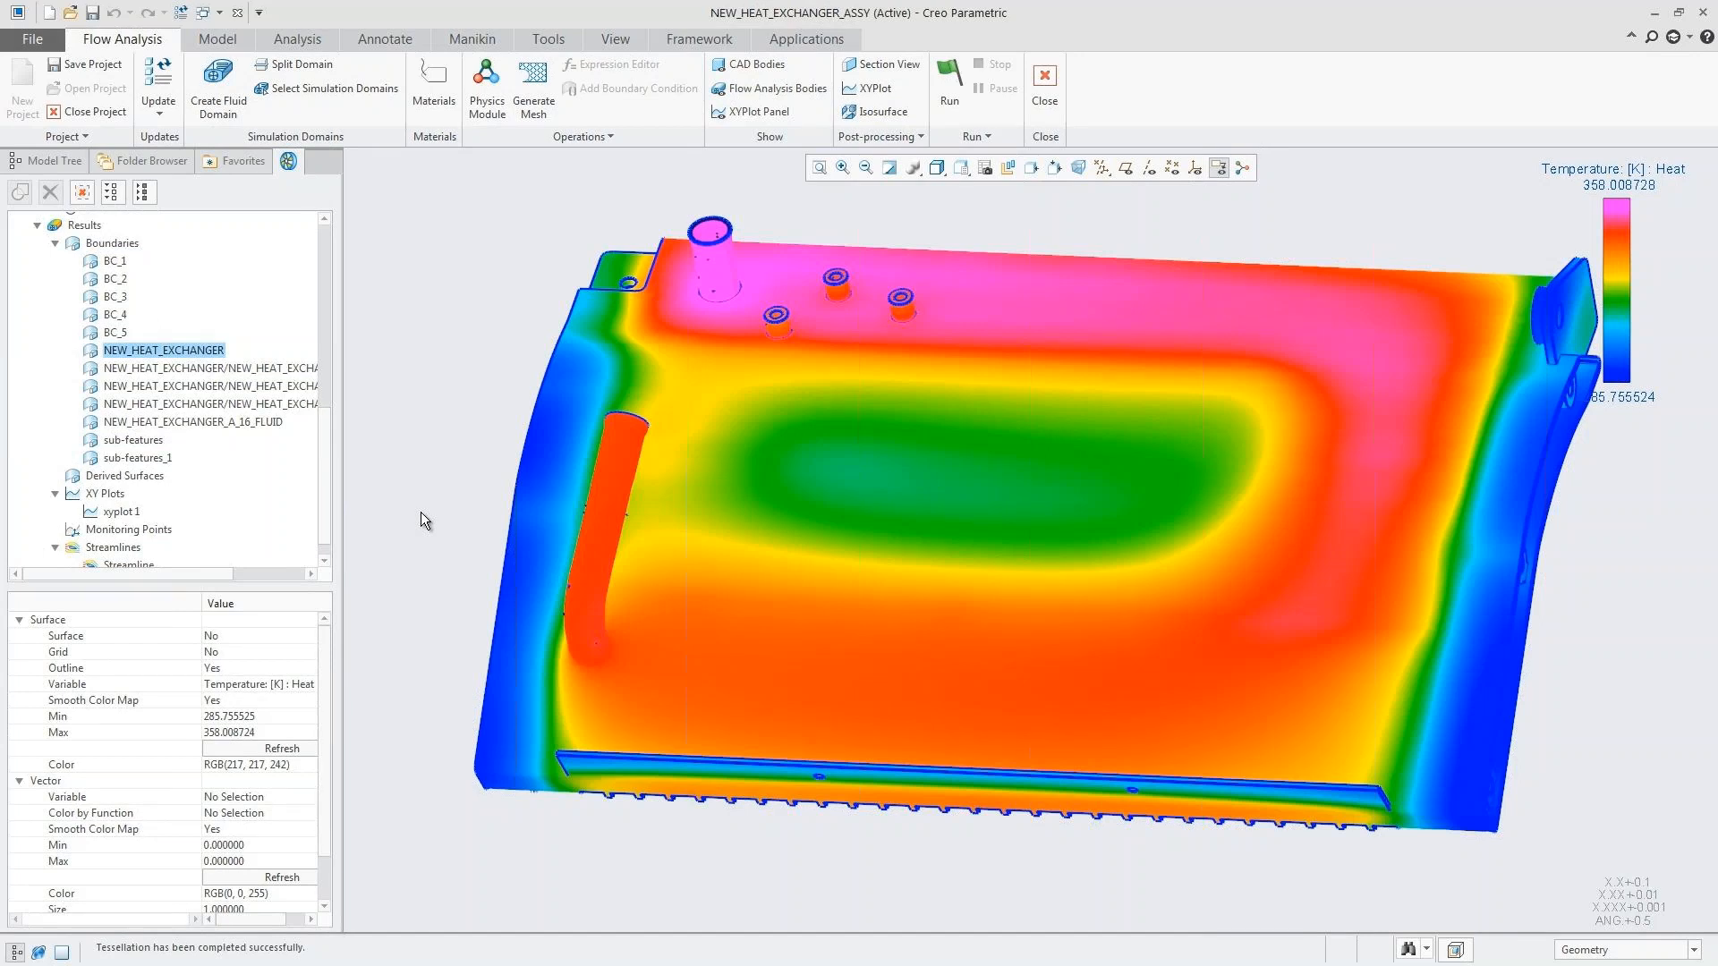
Step: Color the three NEW_HEAT_EXCHANGER interface result boundaries by the Temperature: [K] : Heat variable
left_click(215, 370)
left_click(217, 401, "shift")
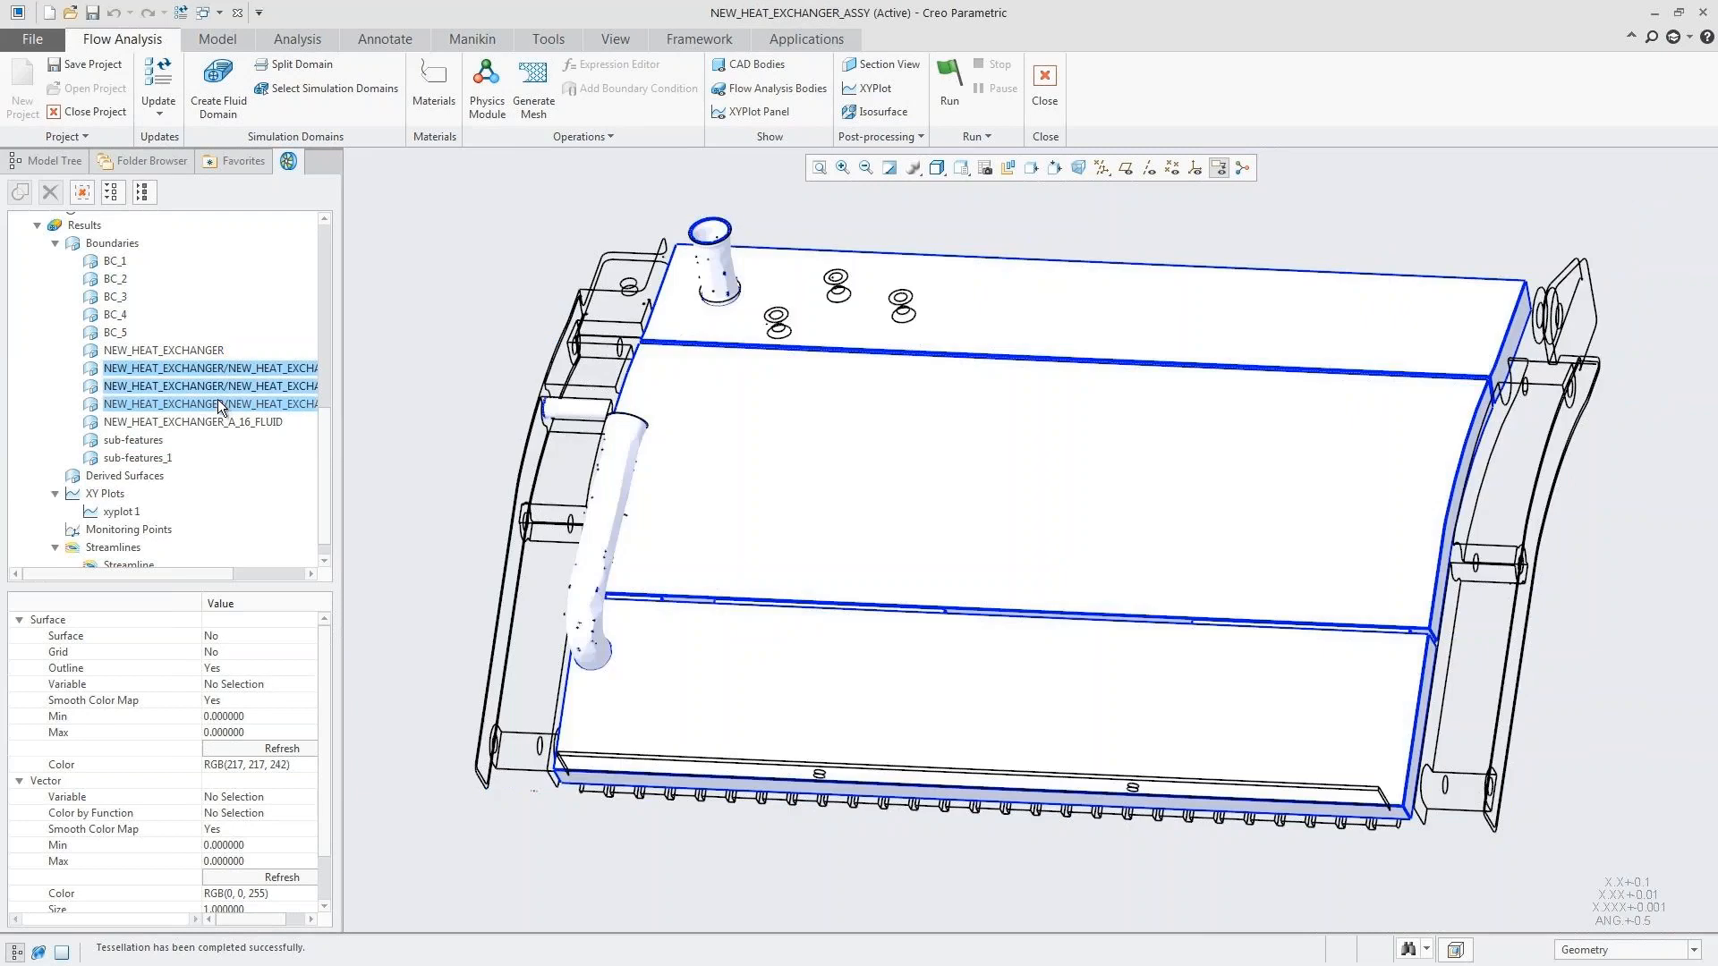
left_click(259, 683)
left_click(260, 682)
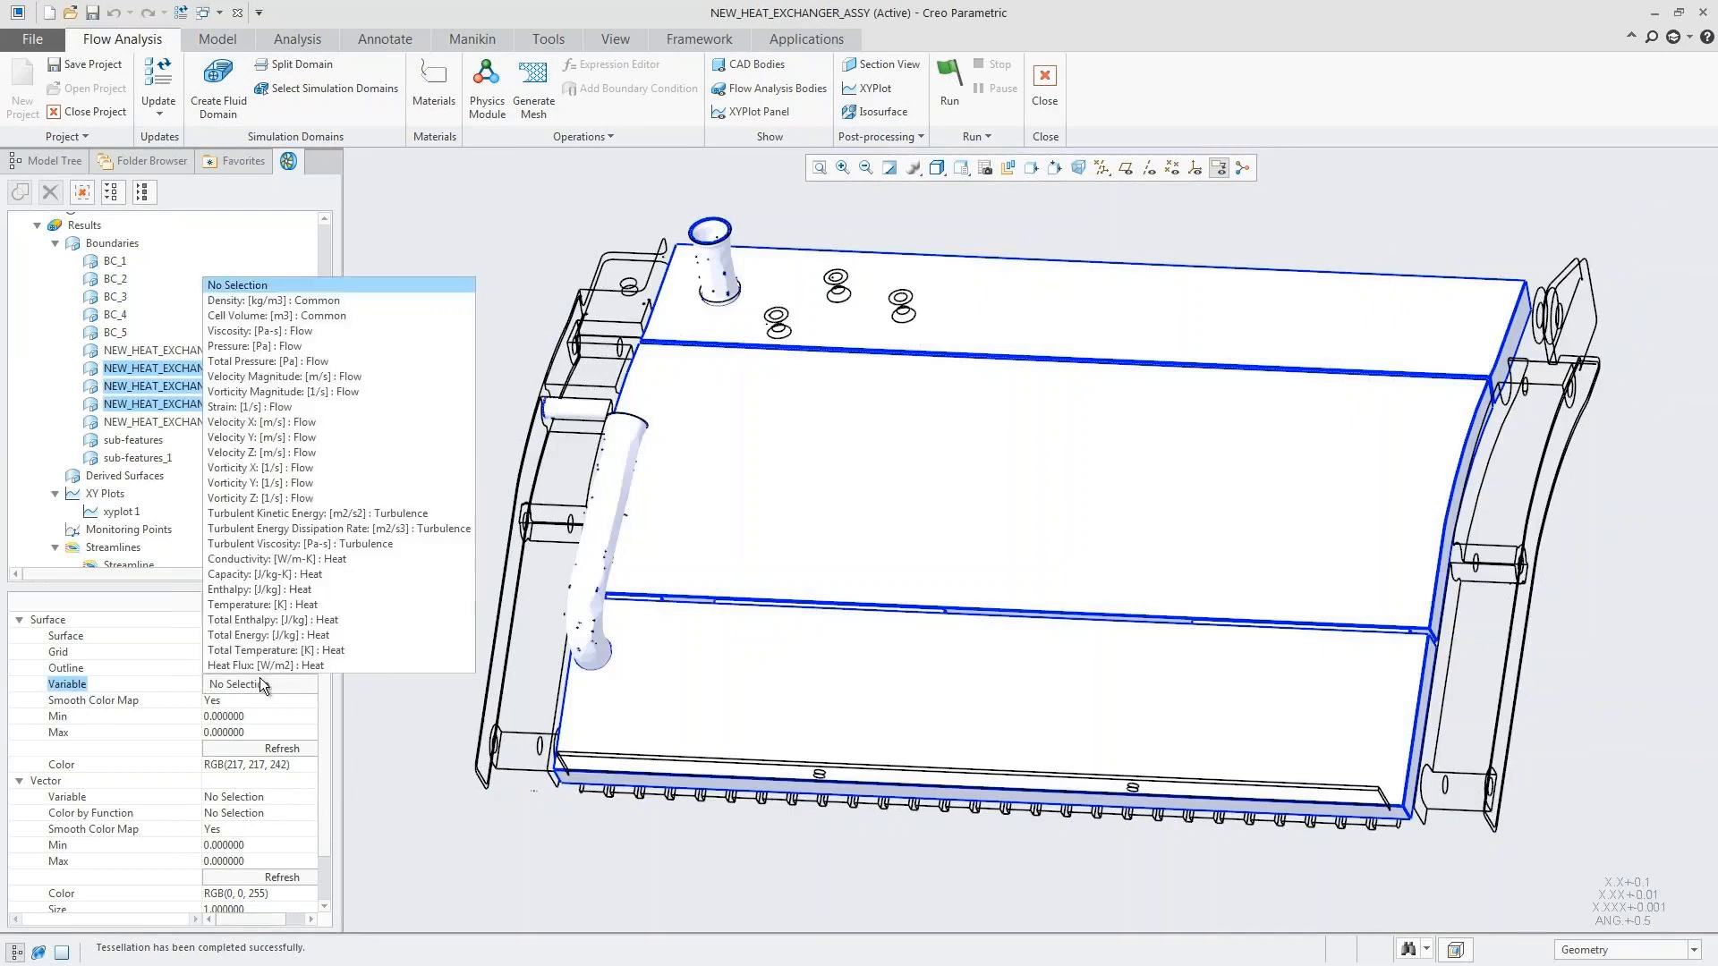
left_click(257, 606)
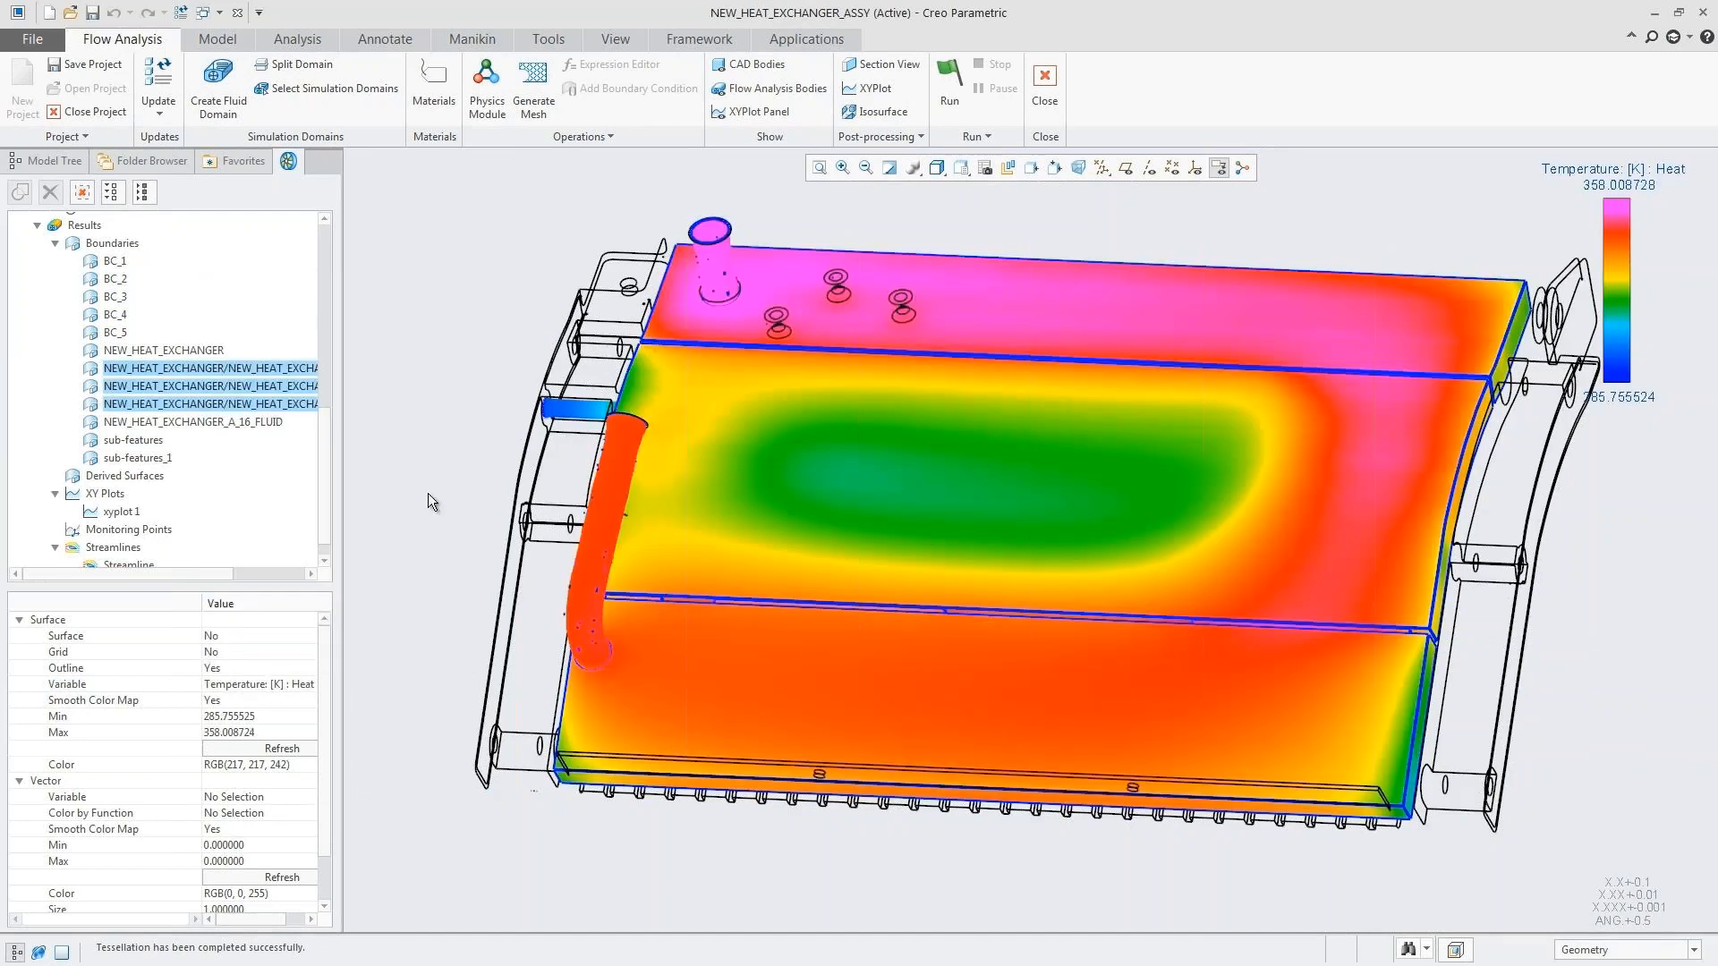
Step: Create a section view of the results and color it by the Temperature: [K] : Heat variable
left_click(884, 67)
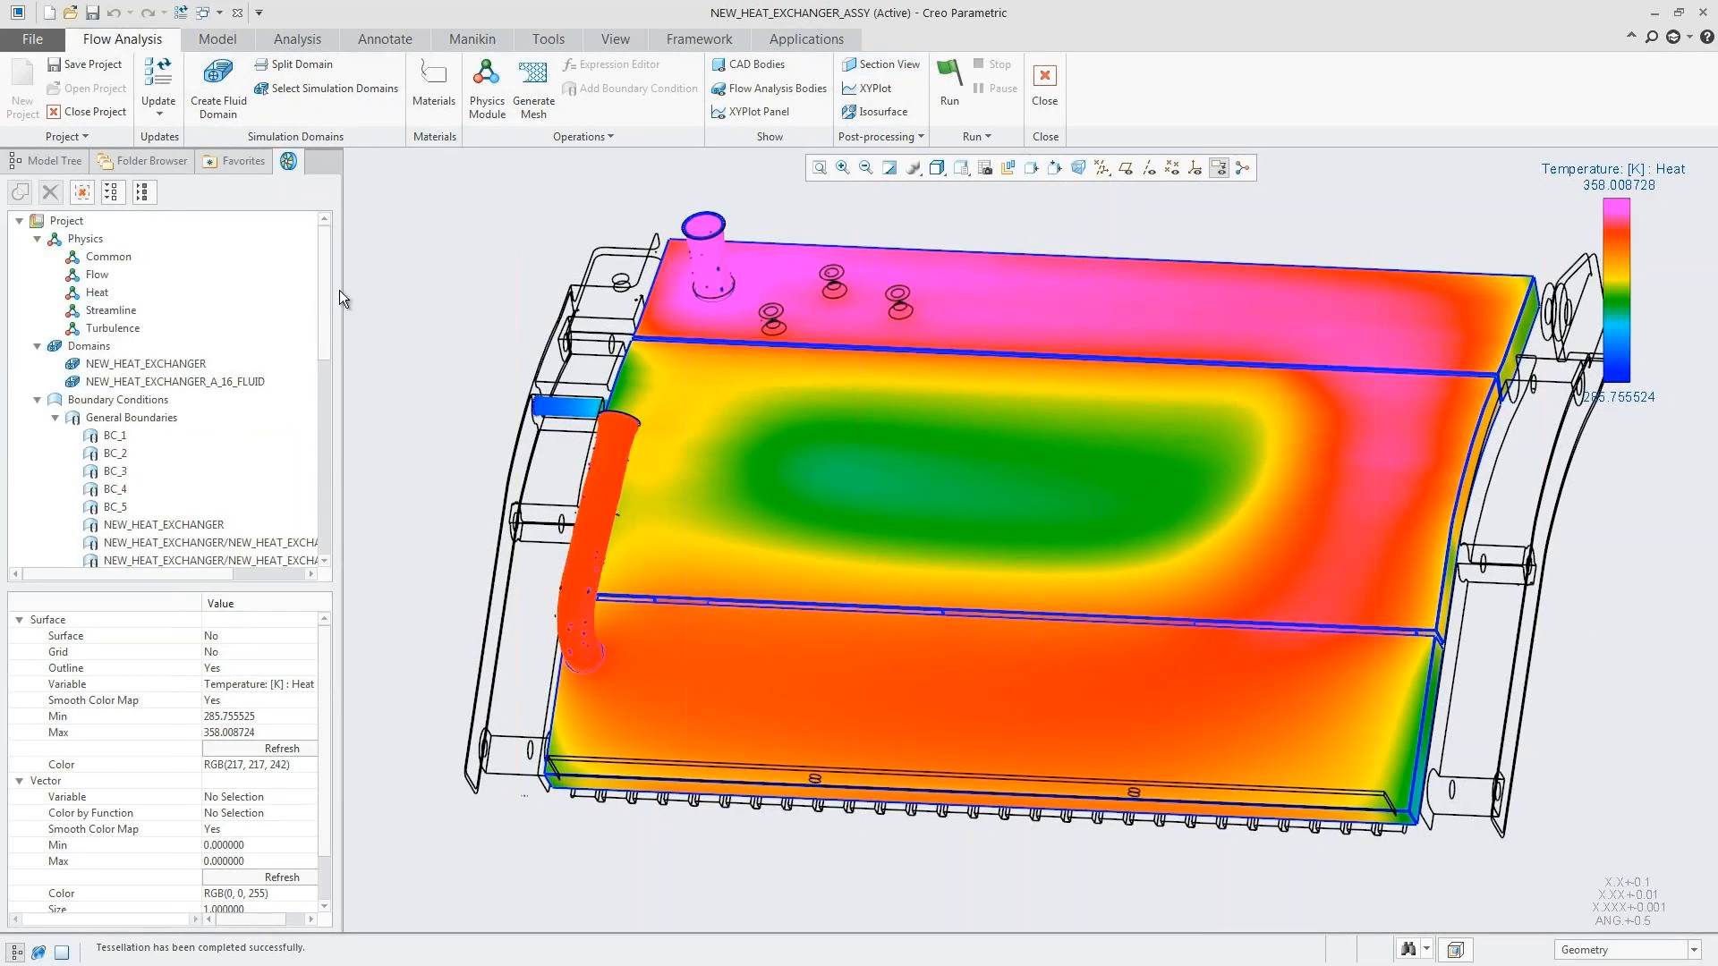
left_click_drag(326, 281, 303, 501)
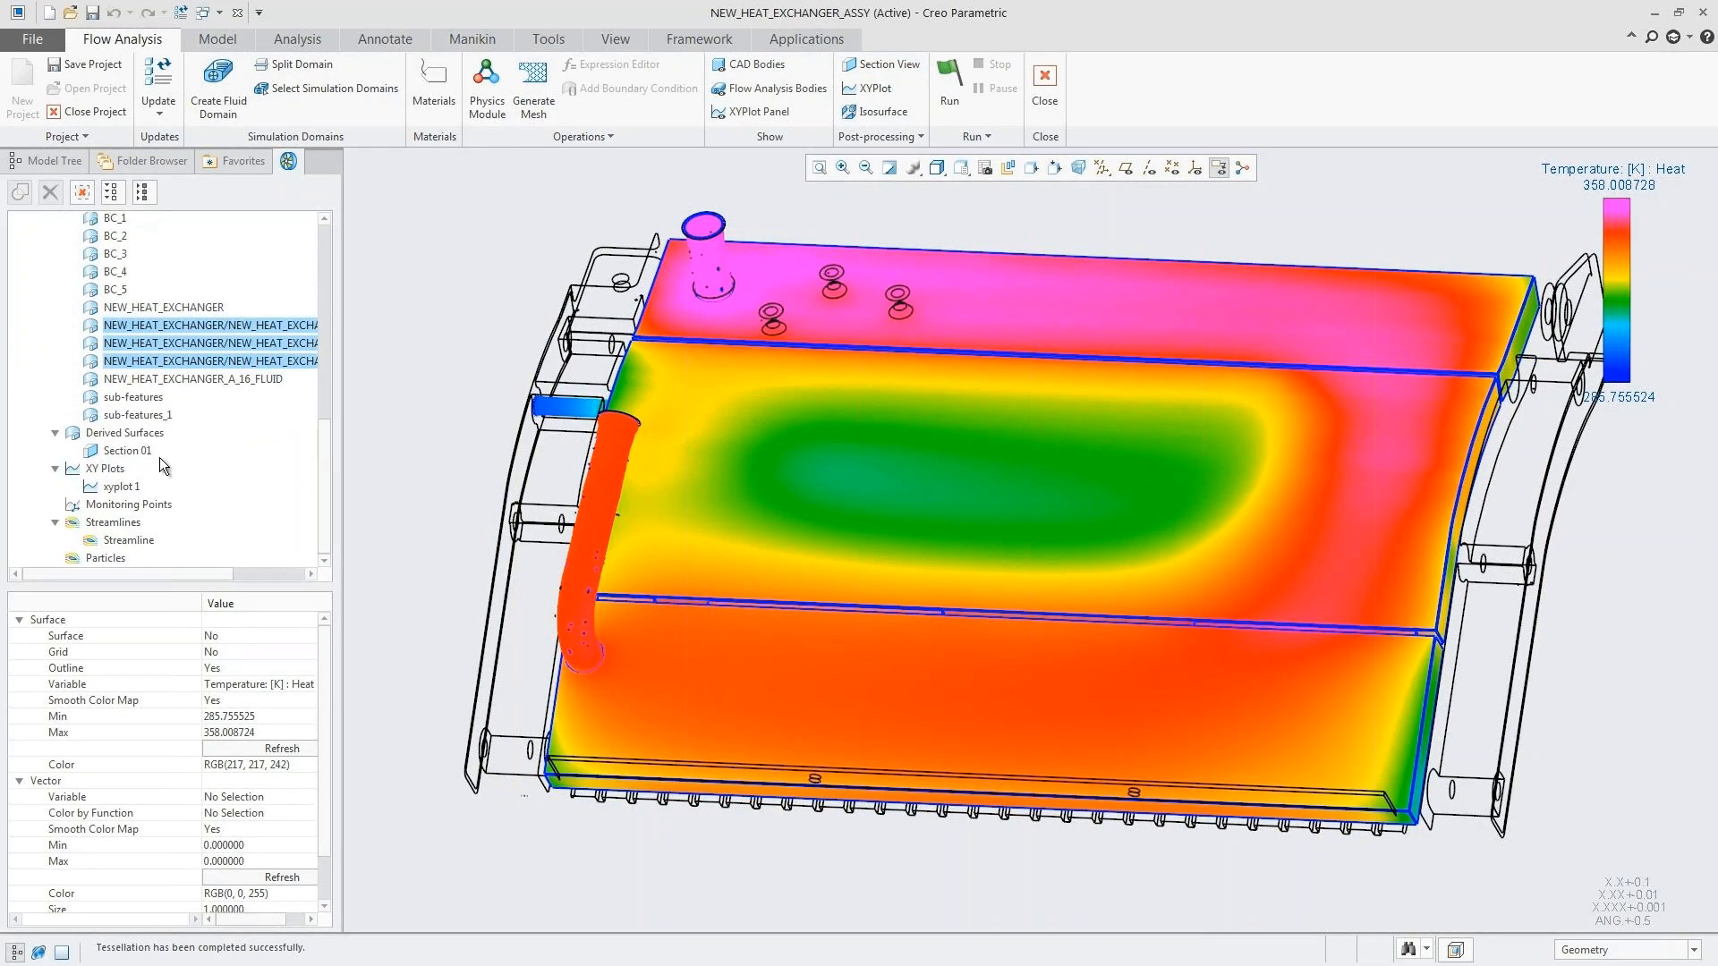
left_click(134, 452)
left_click(254, 730)
left_click(252, 731)
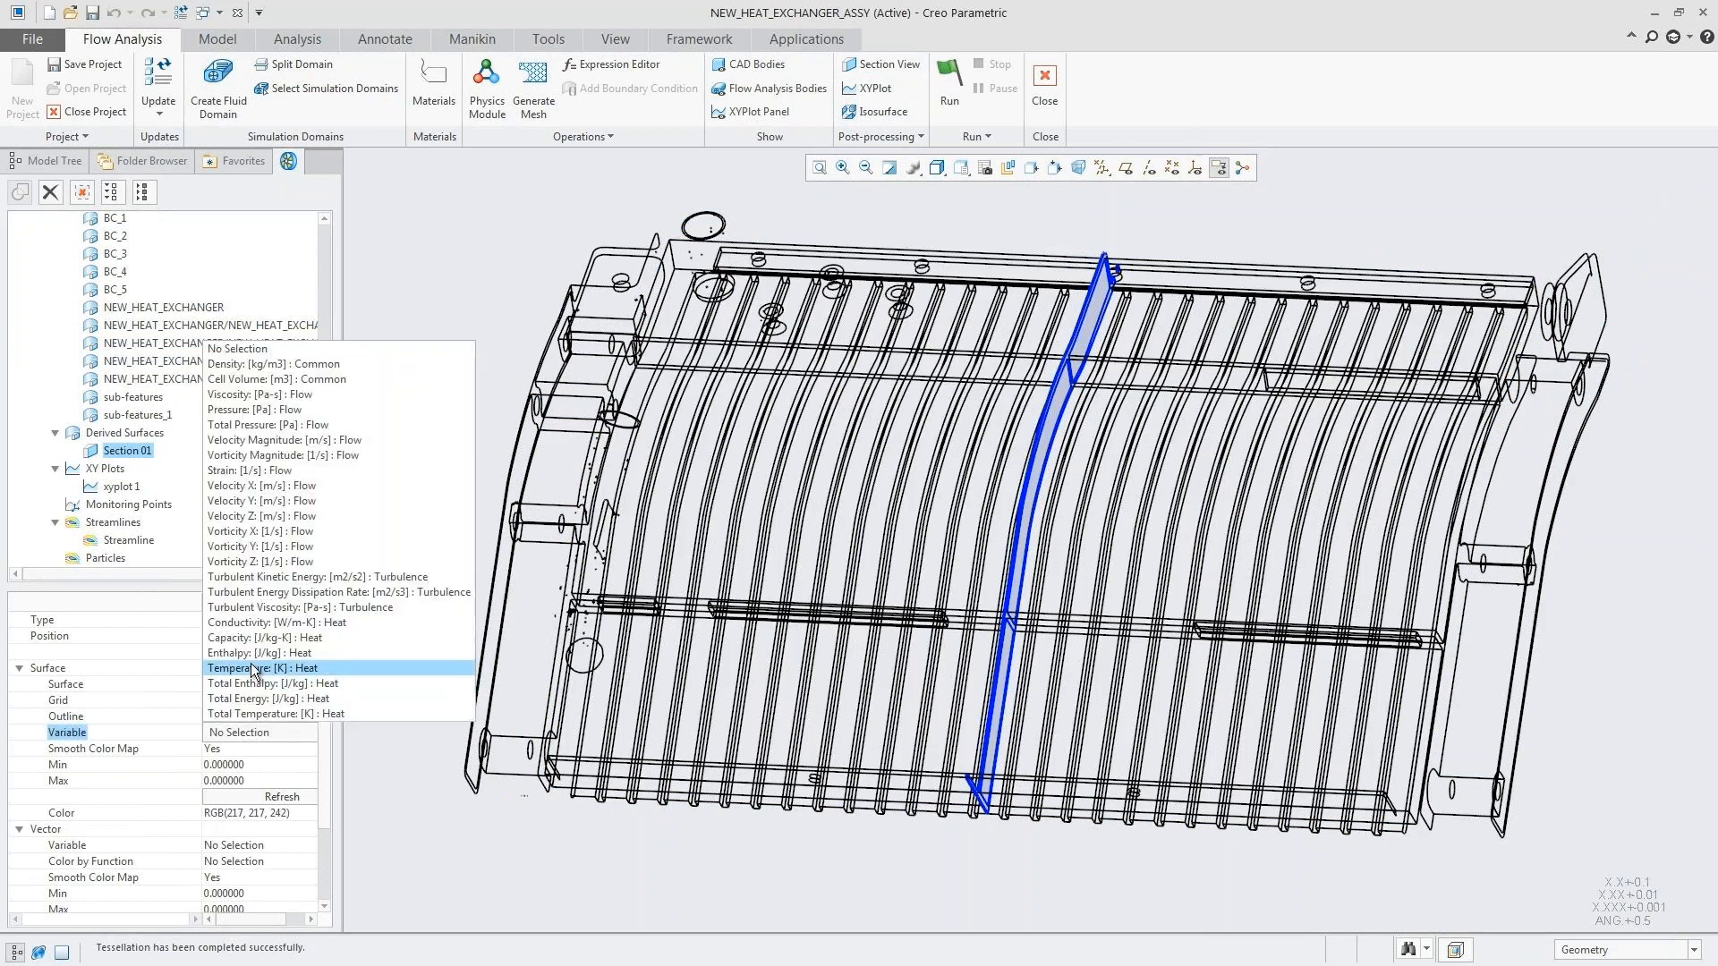
left_click(255, 669)
Step: Change the section type to Plane Z and move its position to about -0.006
left_click(260, 619)
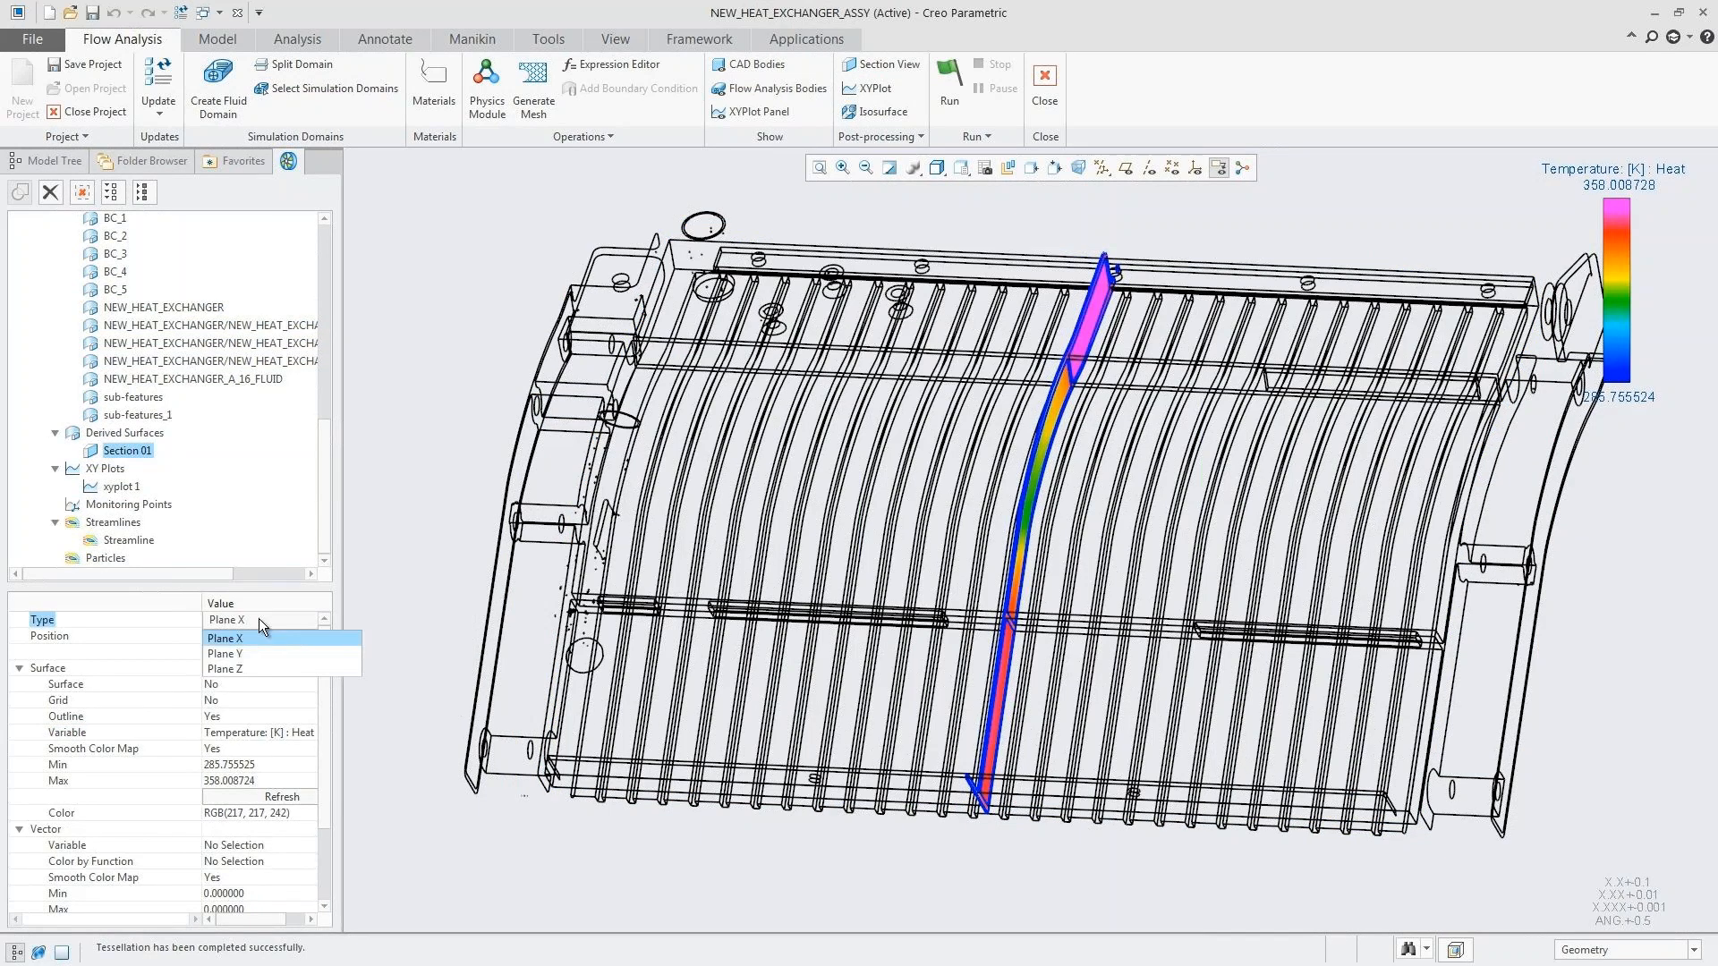
left_click(252, 669)
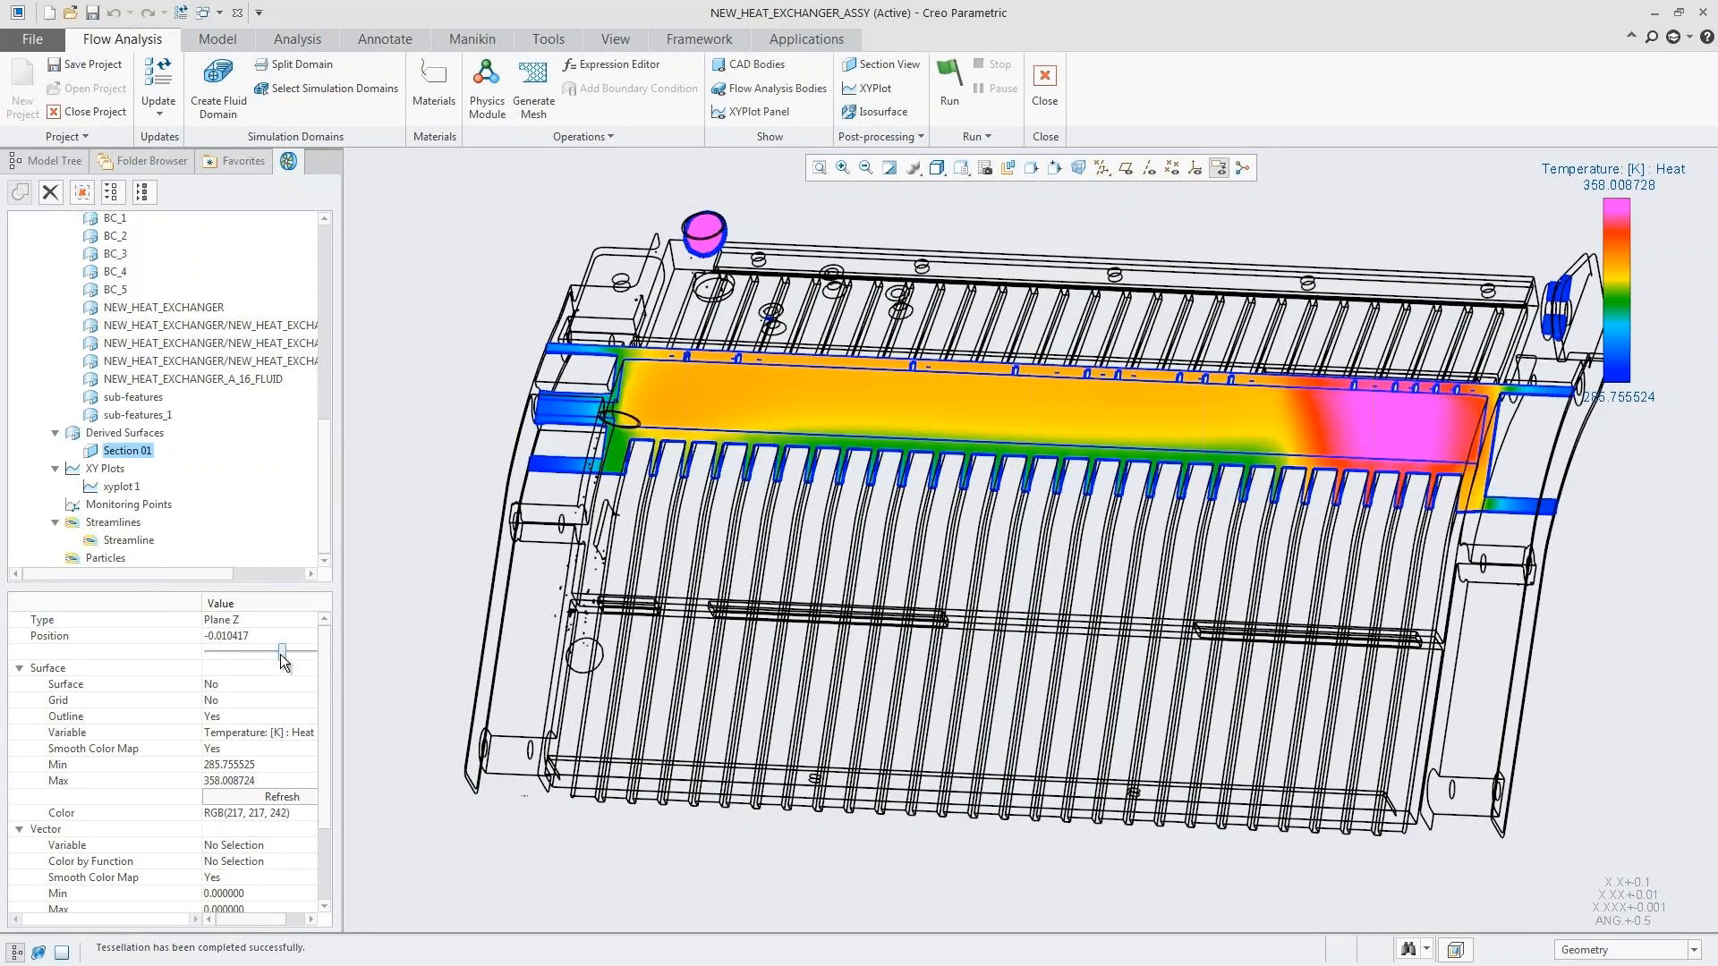
left_click_drag(247, 653, 272, 652)
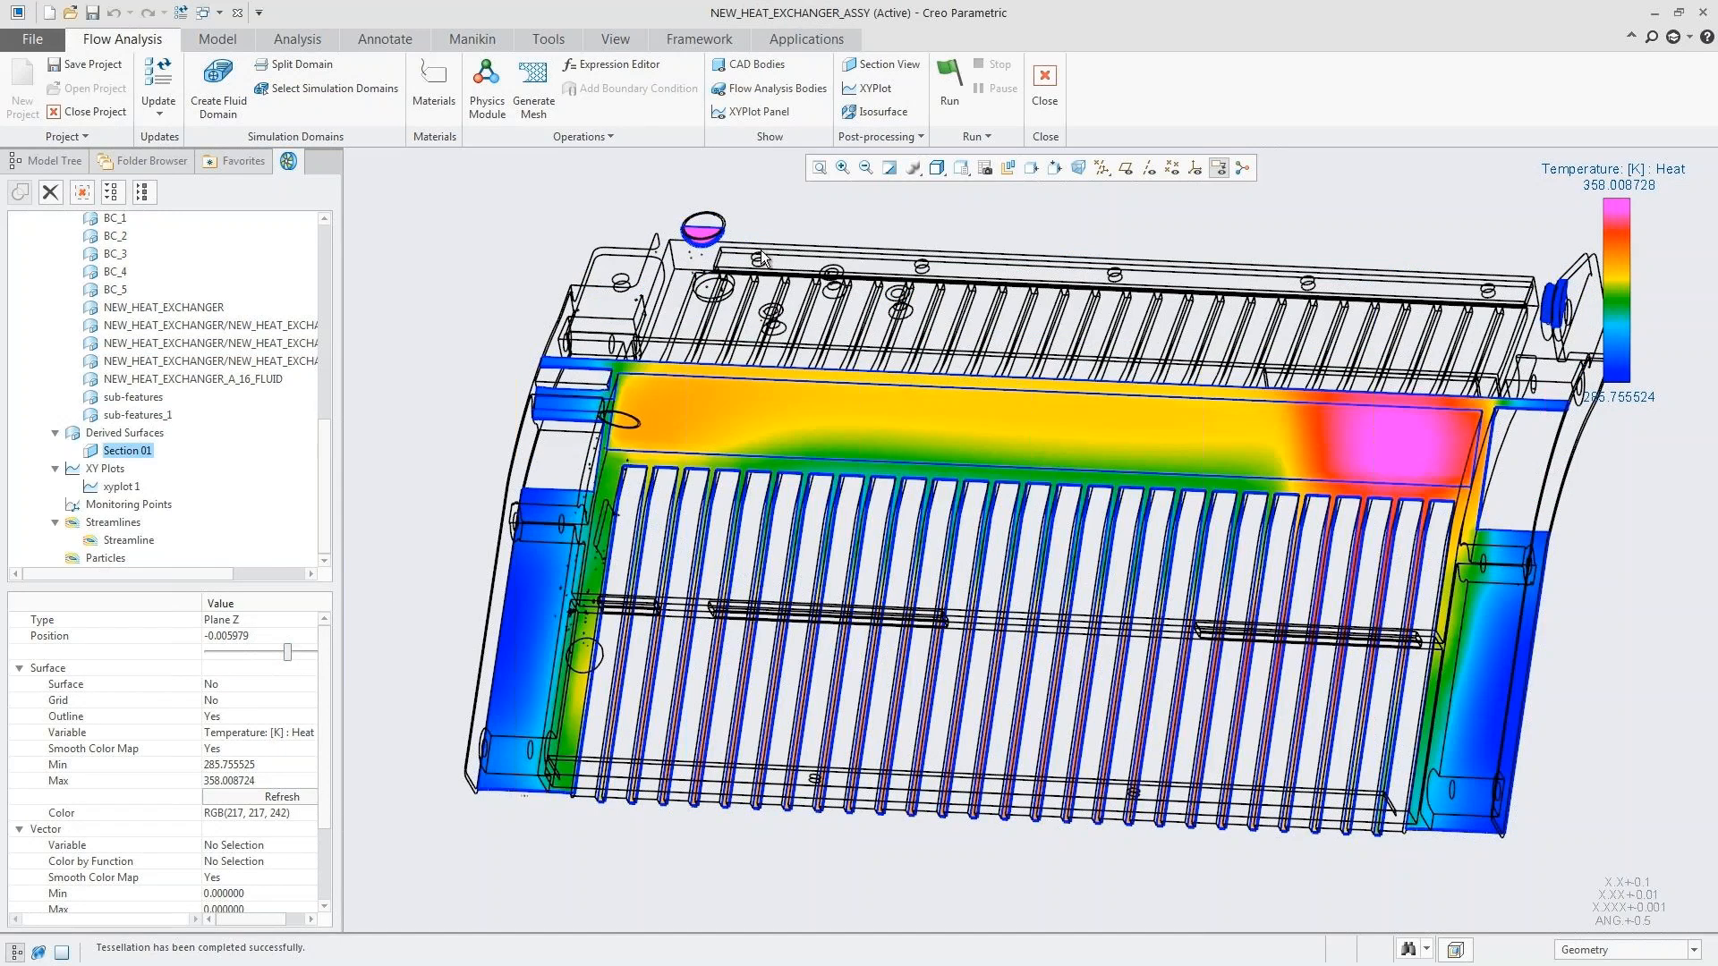
Step: Create an isosurface based on Temperature: [K] : Heat and color its surface by the same variable
left_click(878, 117)
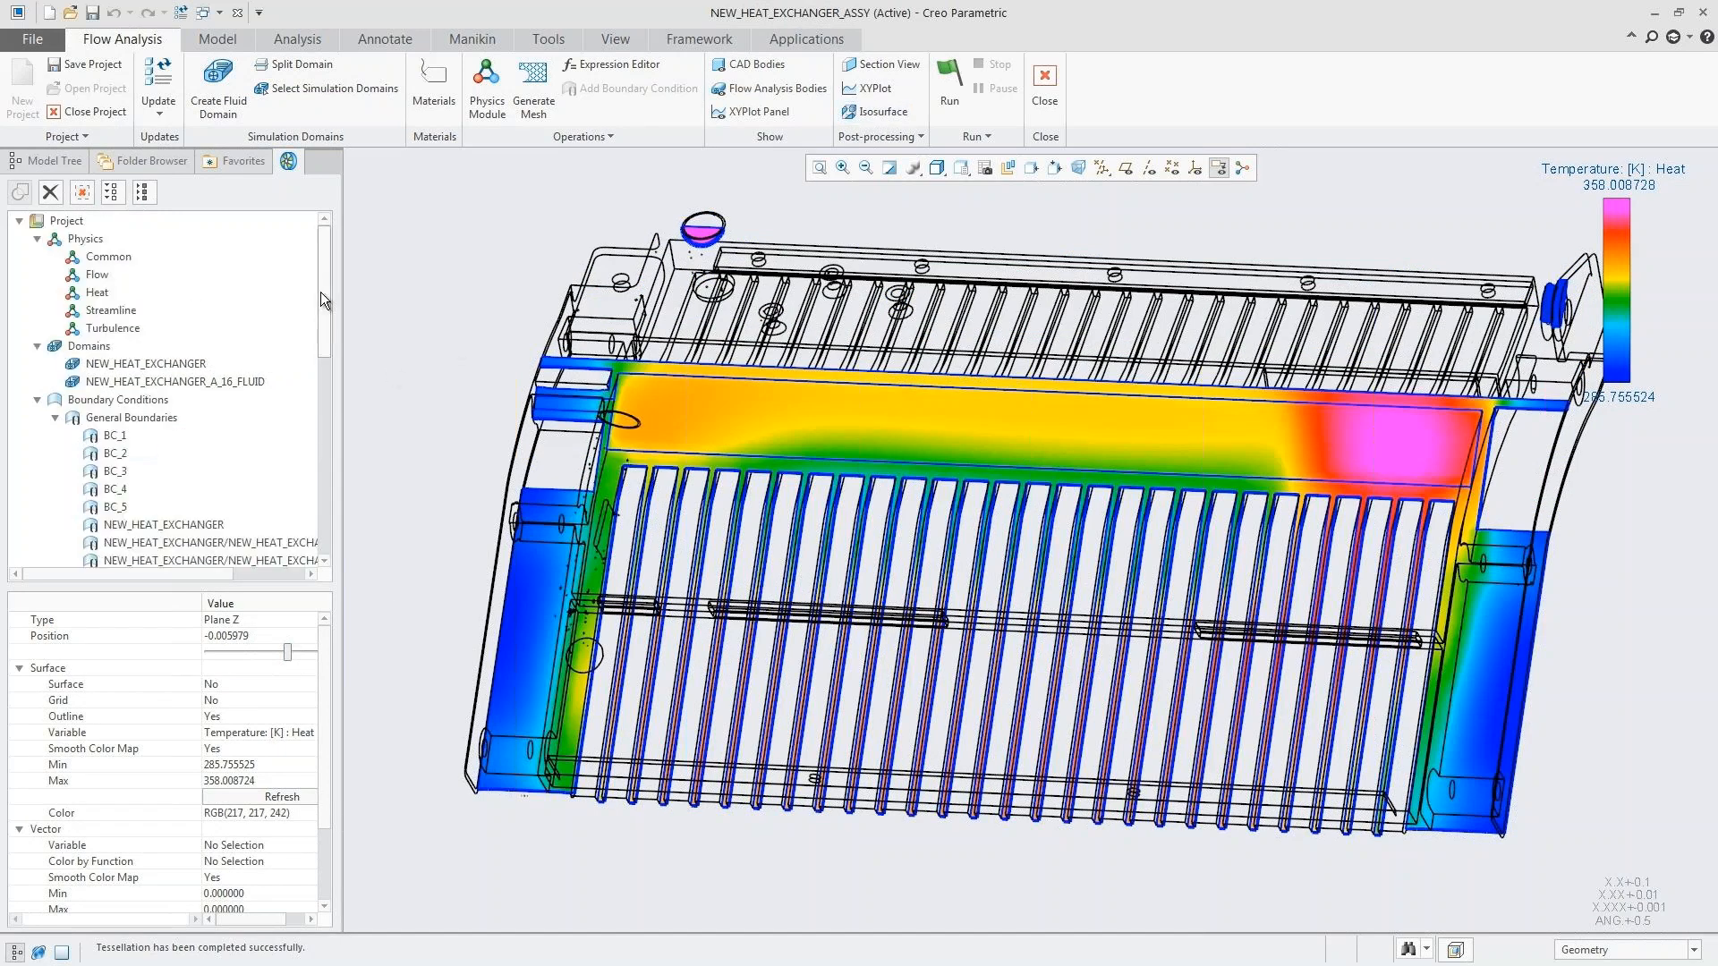
left_click_drag(321, 292, 318, 518)
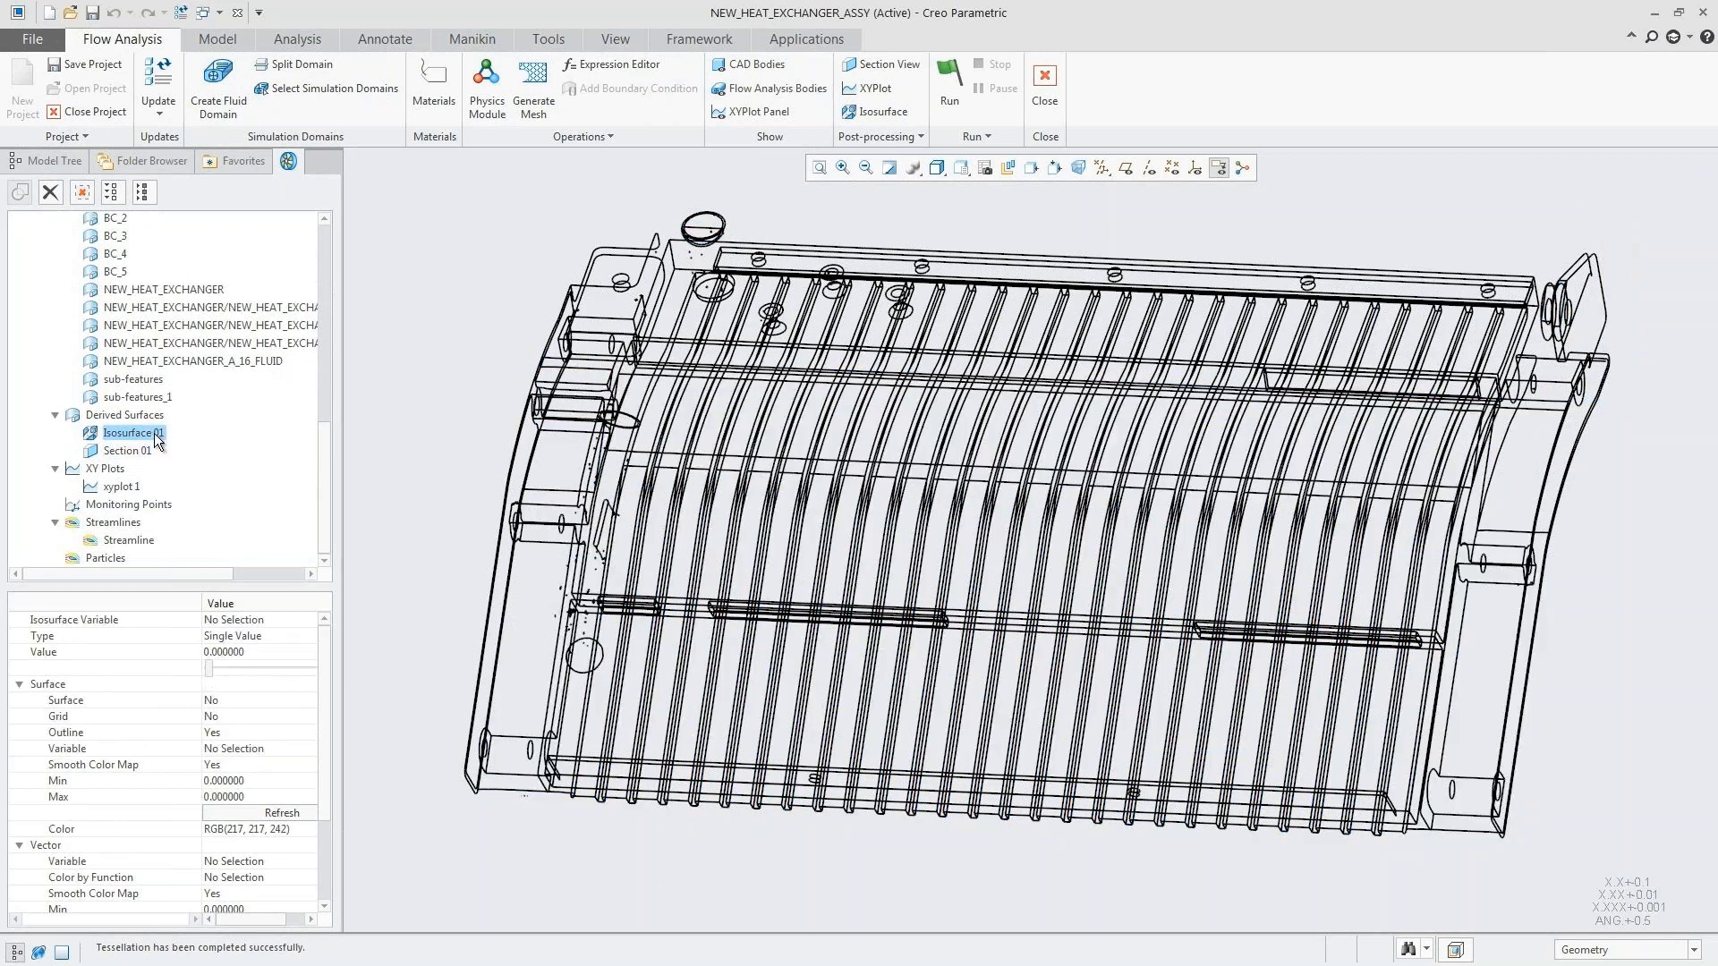
left_click(265, 620)
left_click(274, 556)
left_click(271, 746)
left_click(254, 684)
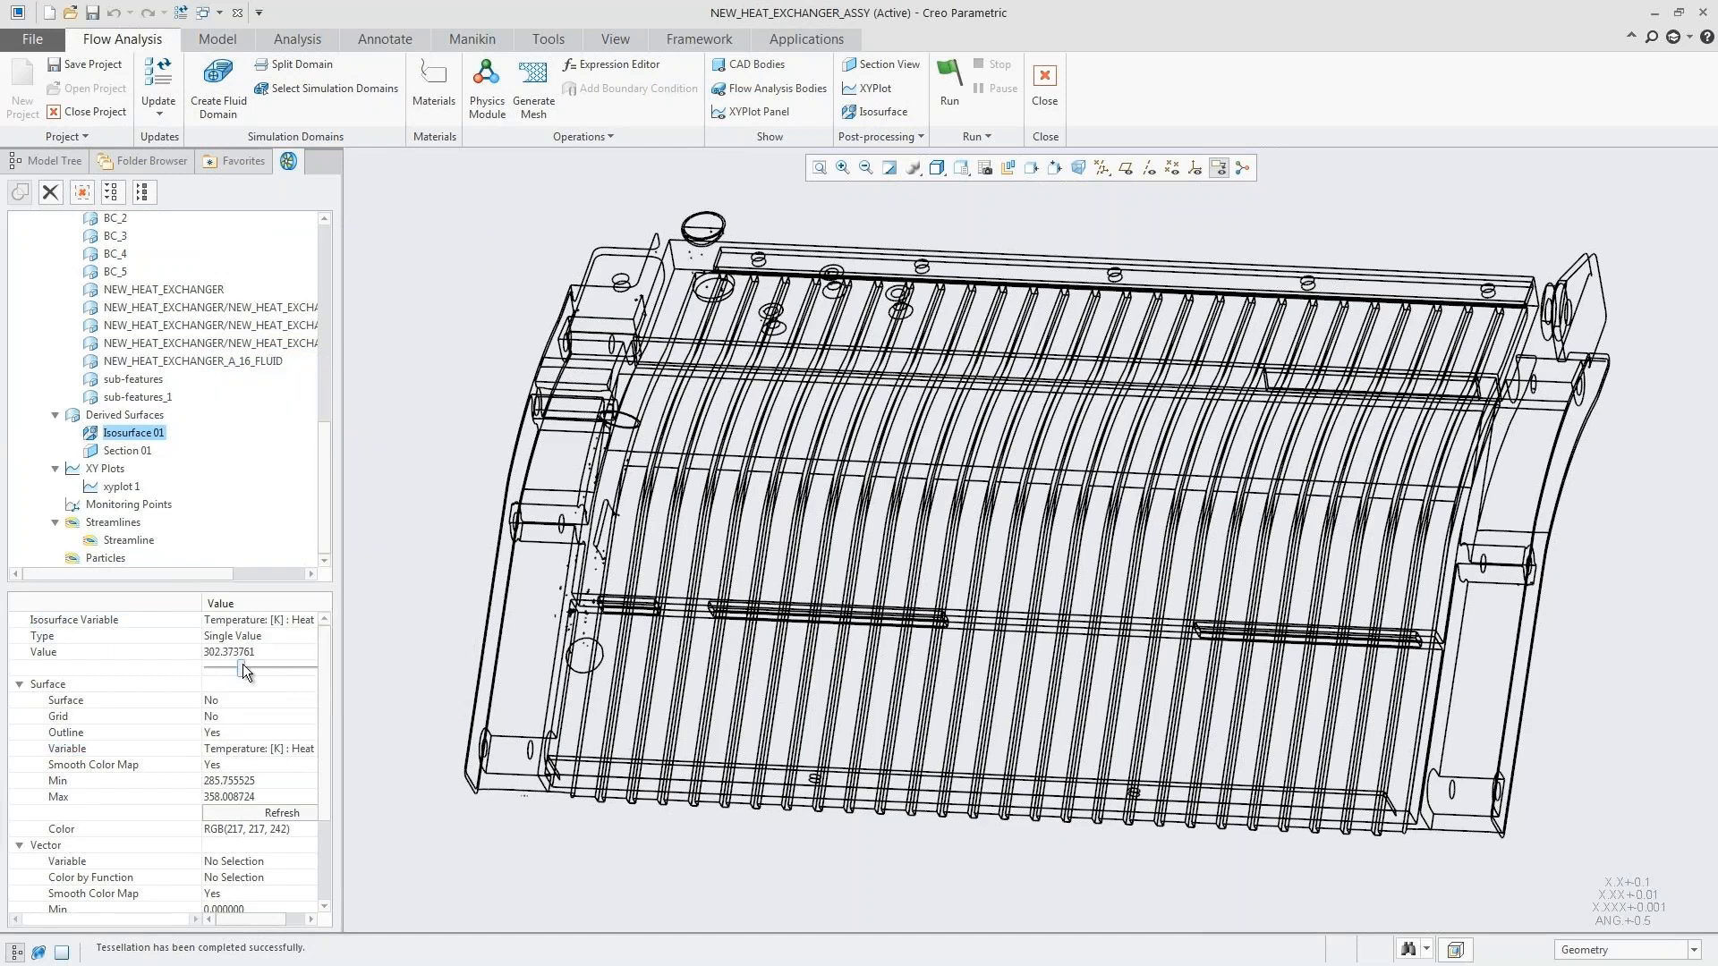
Step: Set the temperature isosurface value to 345 and inspect the surface inside the heat exchanger
left_click_drag(243, 664, 293, 664)
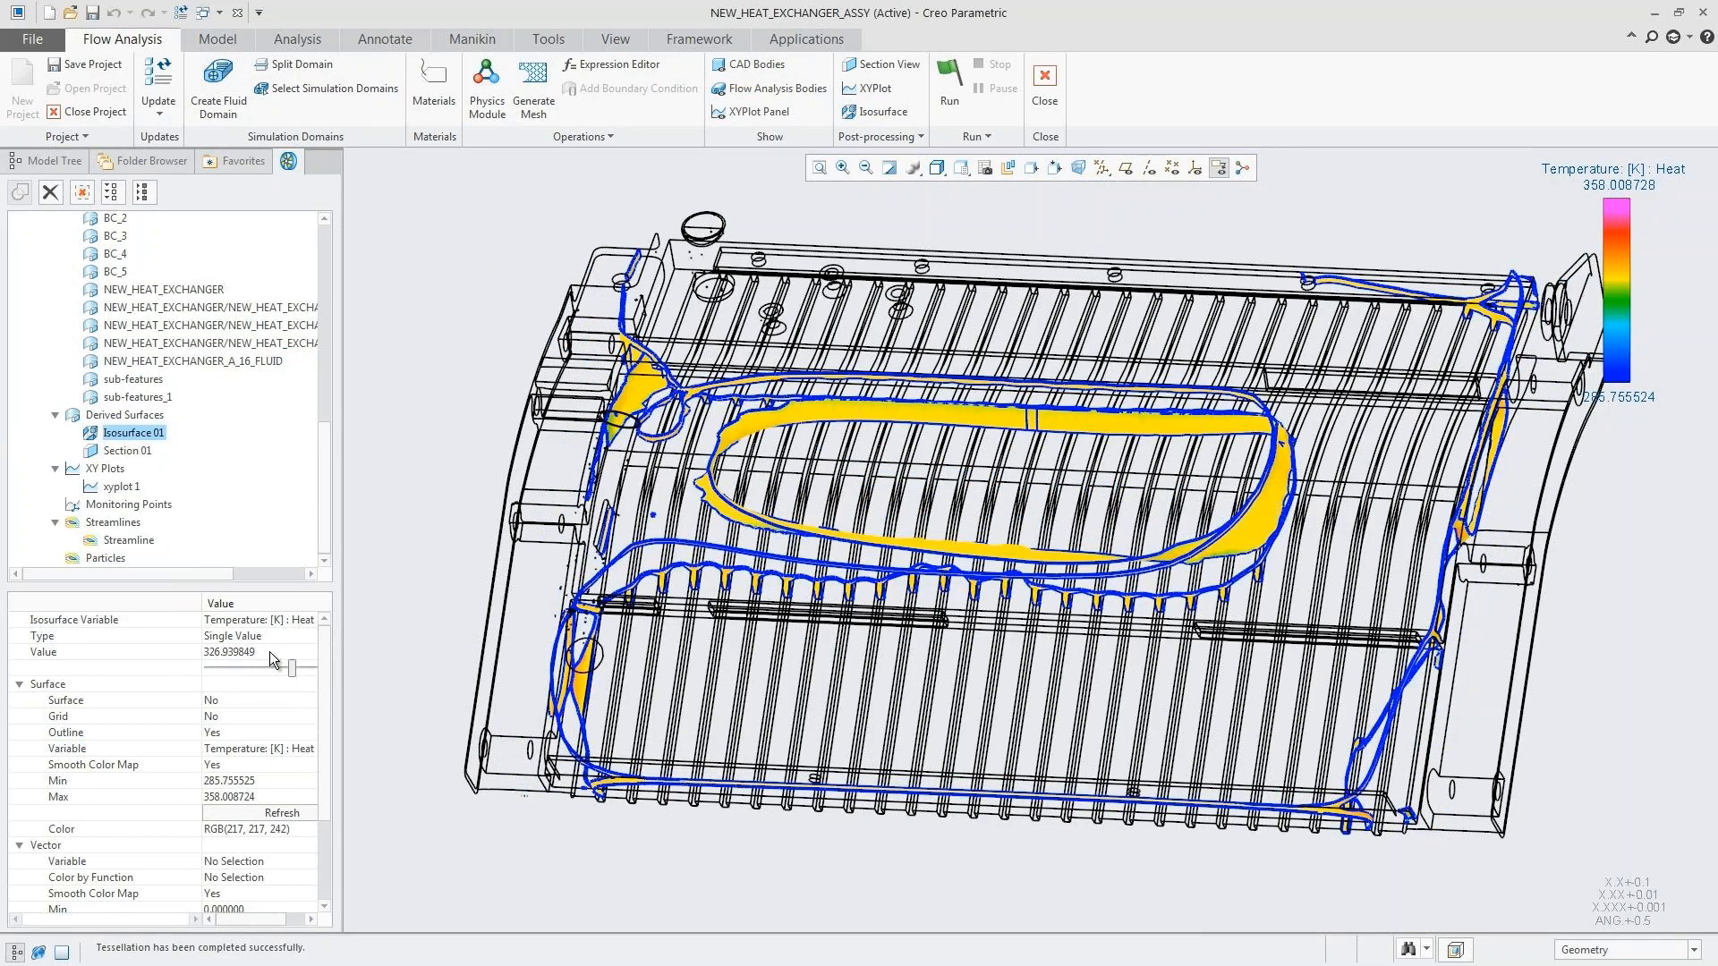
left_click(270, 651)
type("345")
left_click(257, 811)
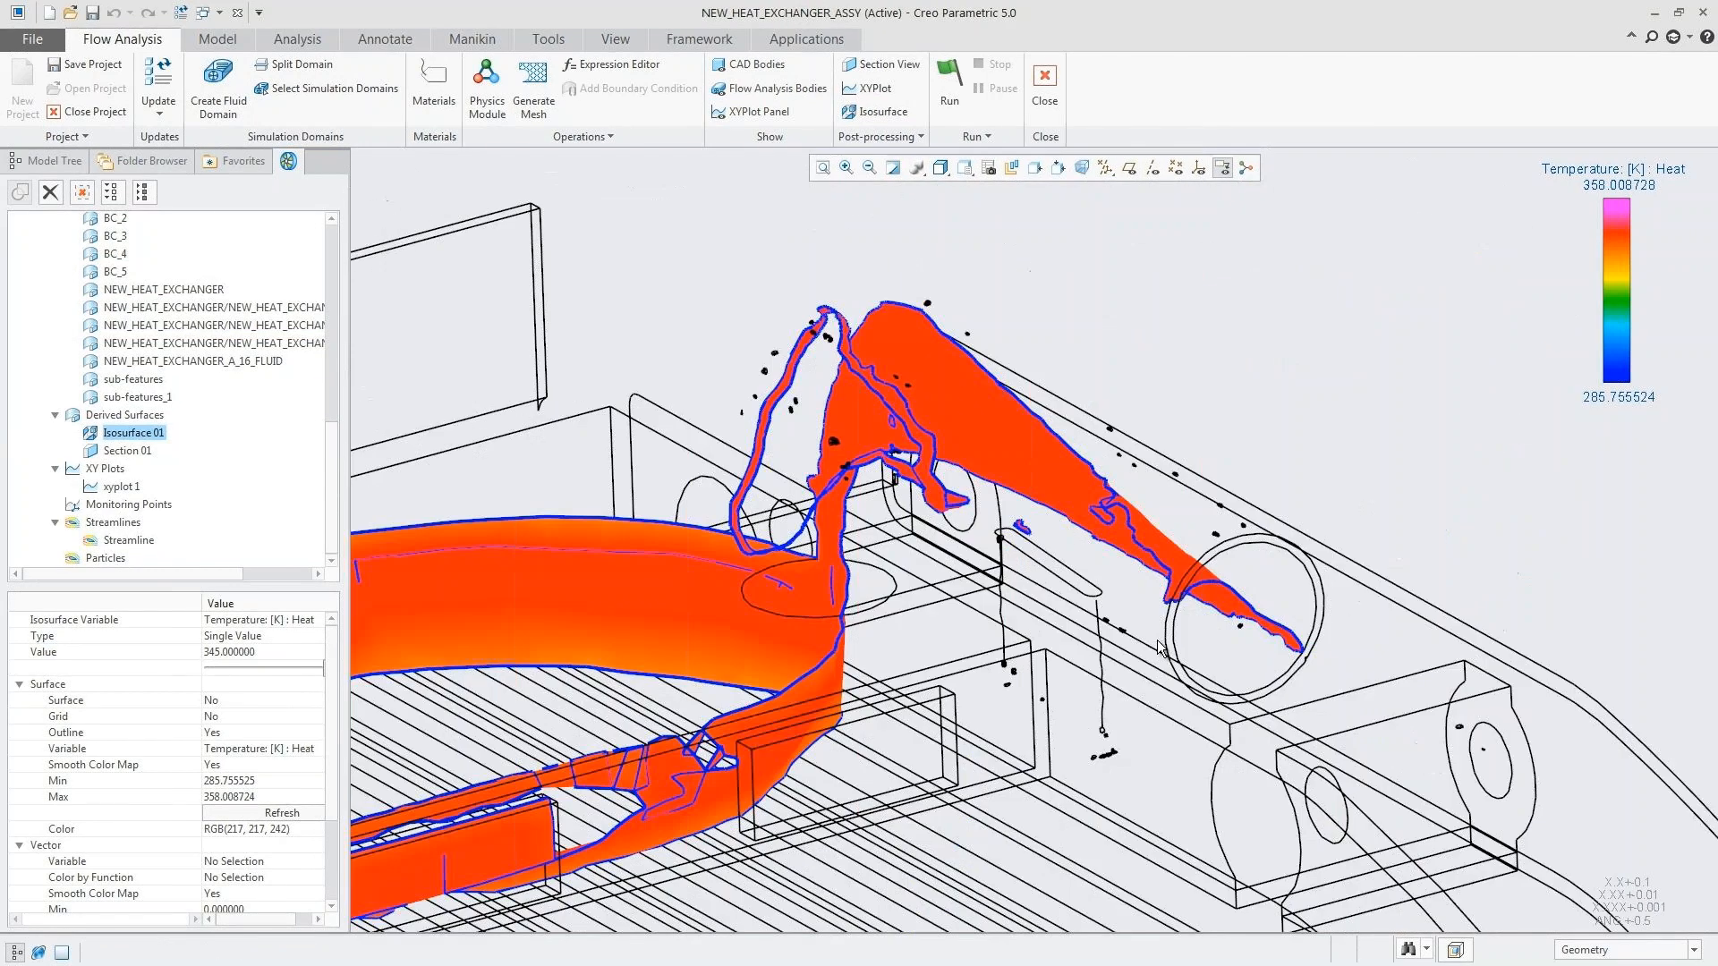
middle_click_drag(1117, 319, 1117, 319)
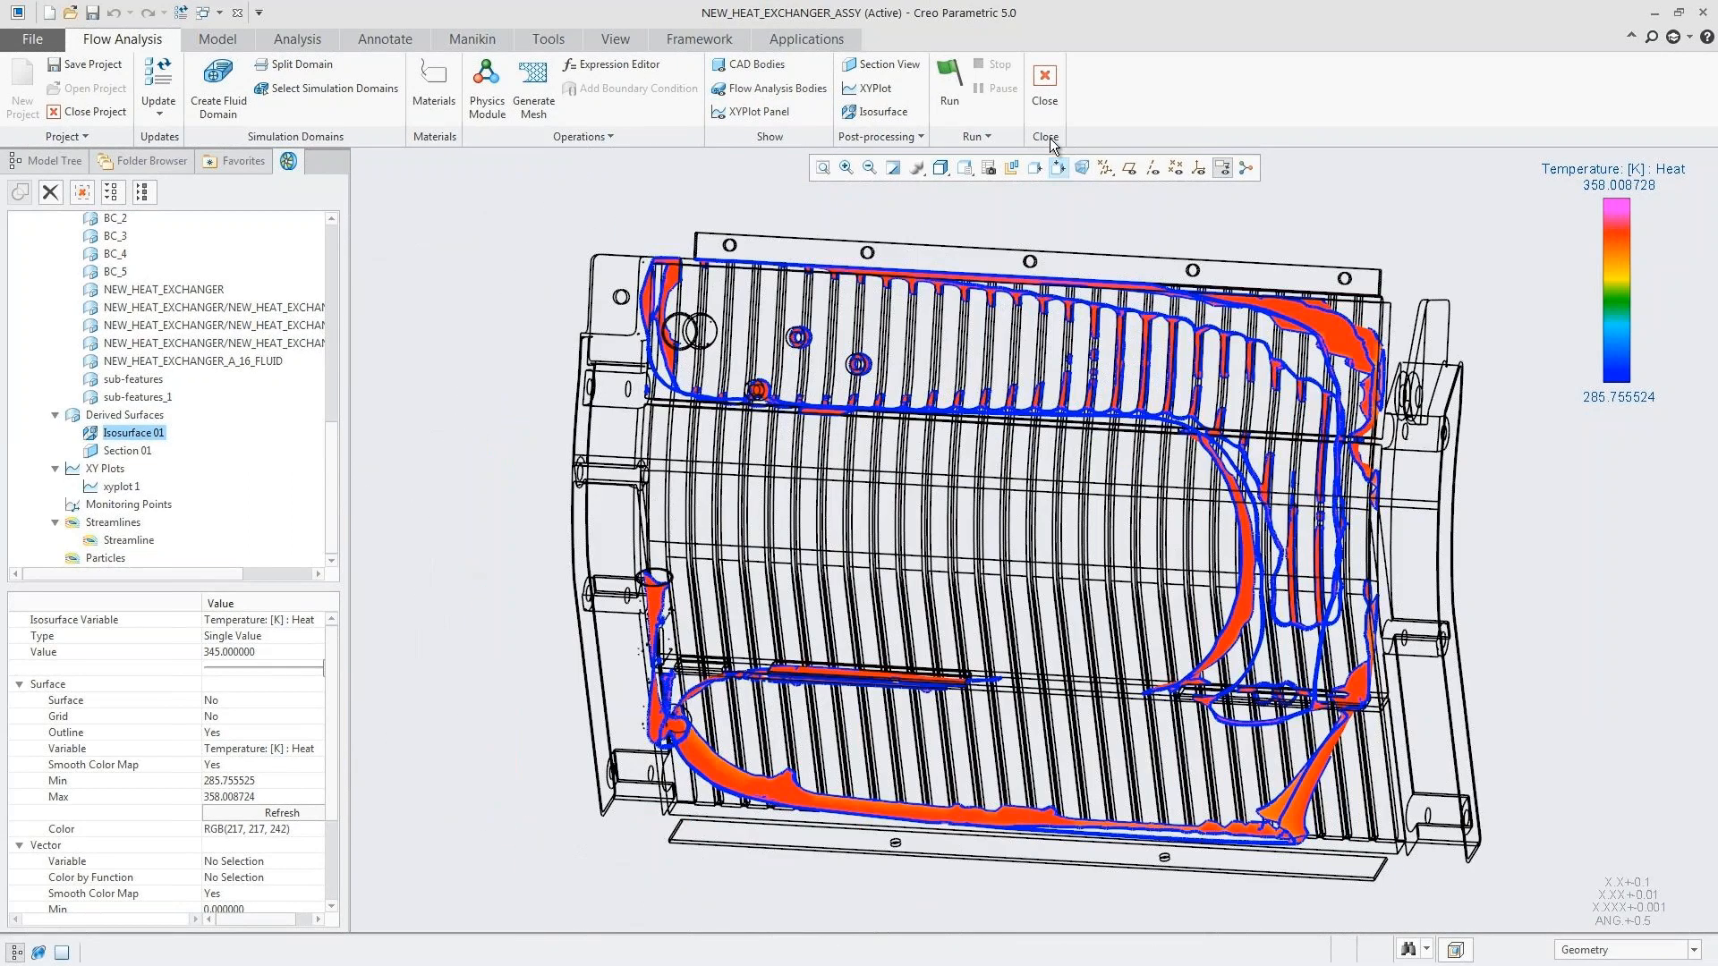
Step: Close the flow analysis and suppress the LOCAL_GROUP_TYPE1 feature group of the heat exchanger part
left_click(1044, 85)
left_click(873, 525)
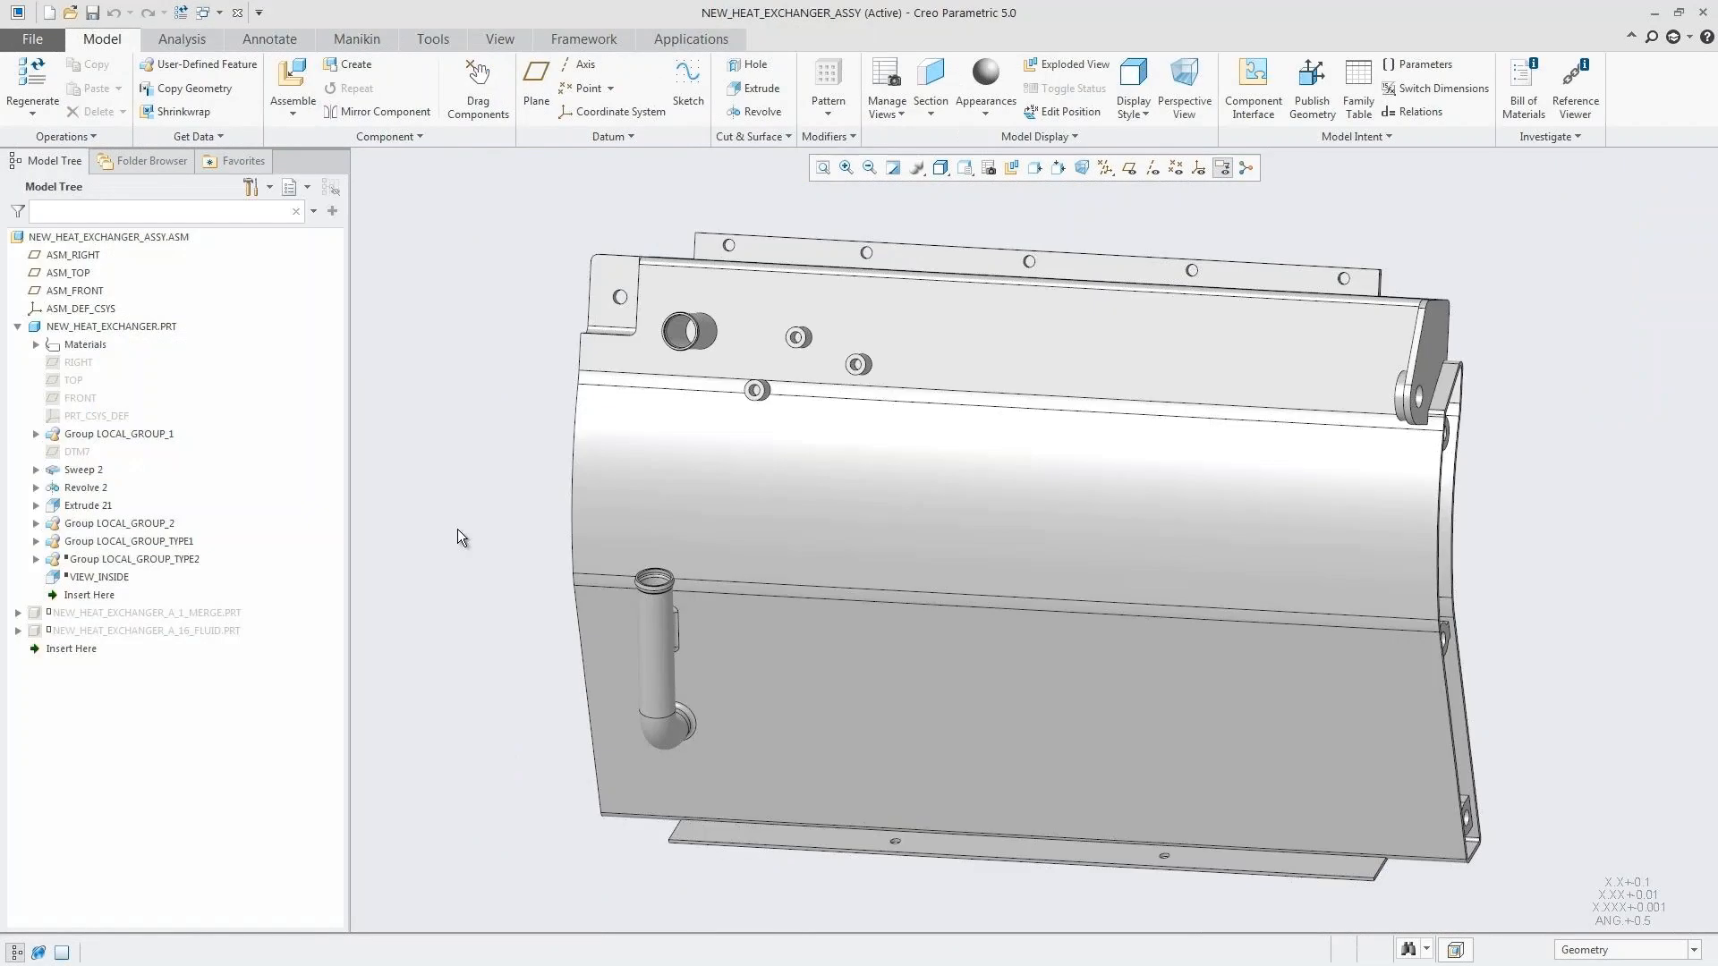
left_click(183, 544)
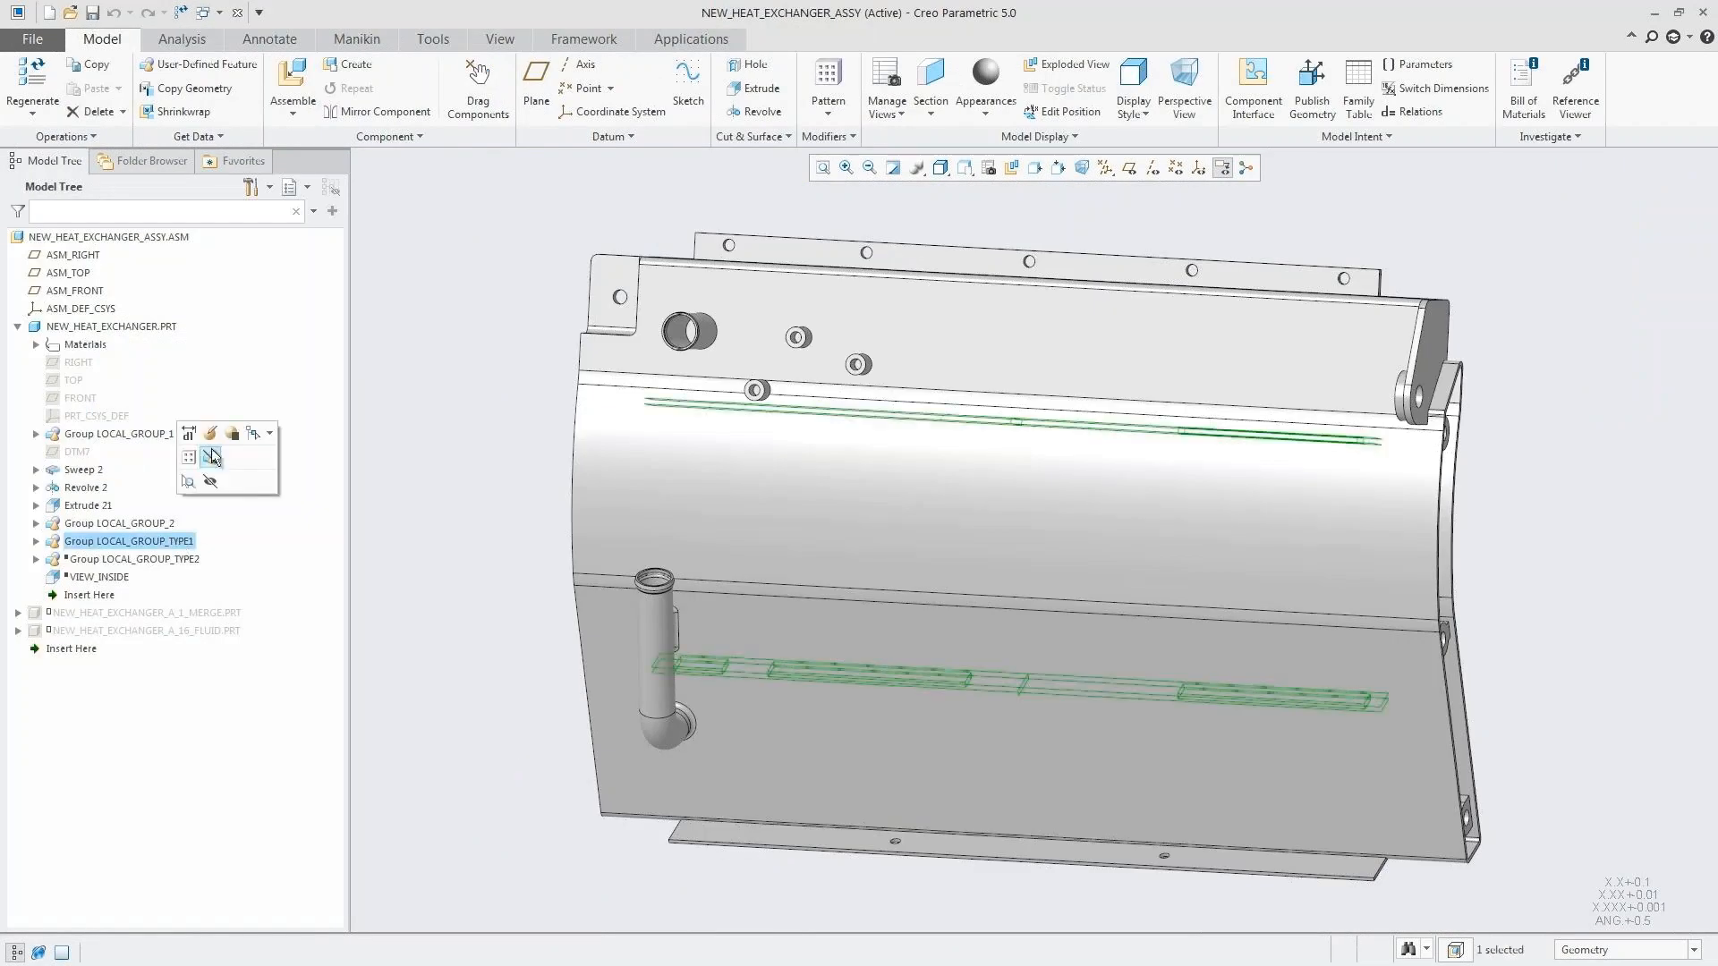
left_click(213, 454)
left_click(811, 515)
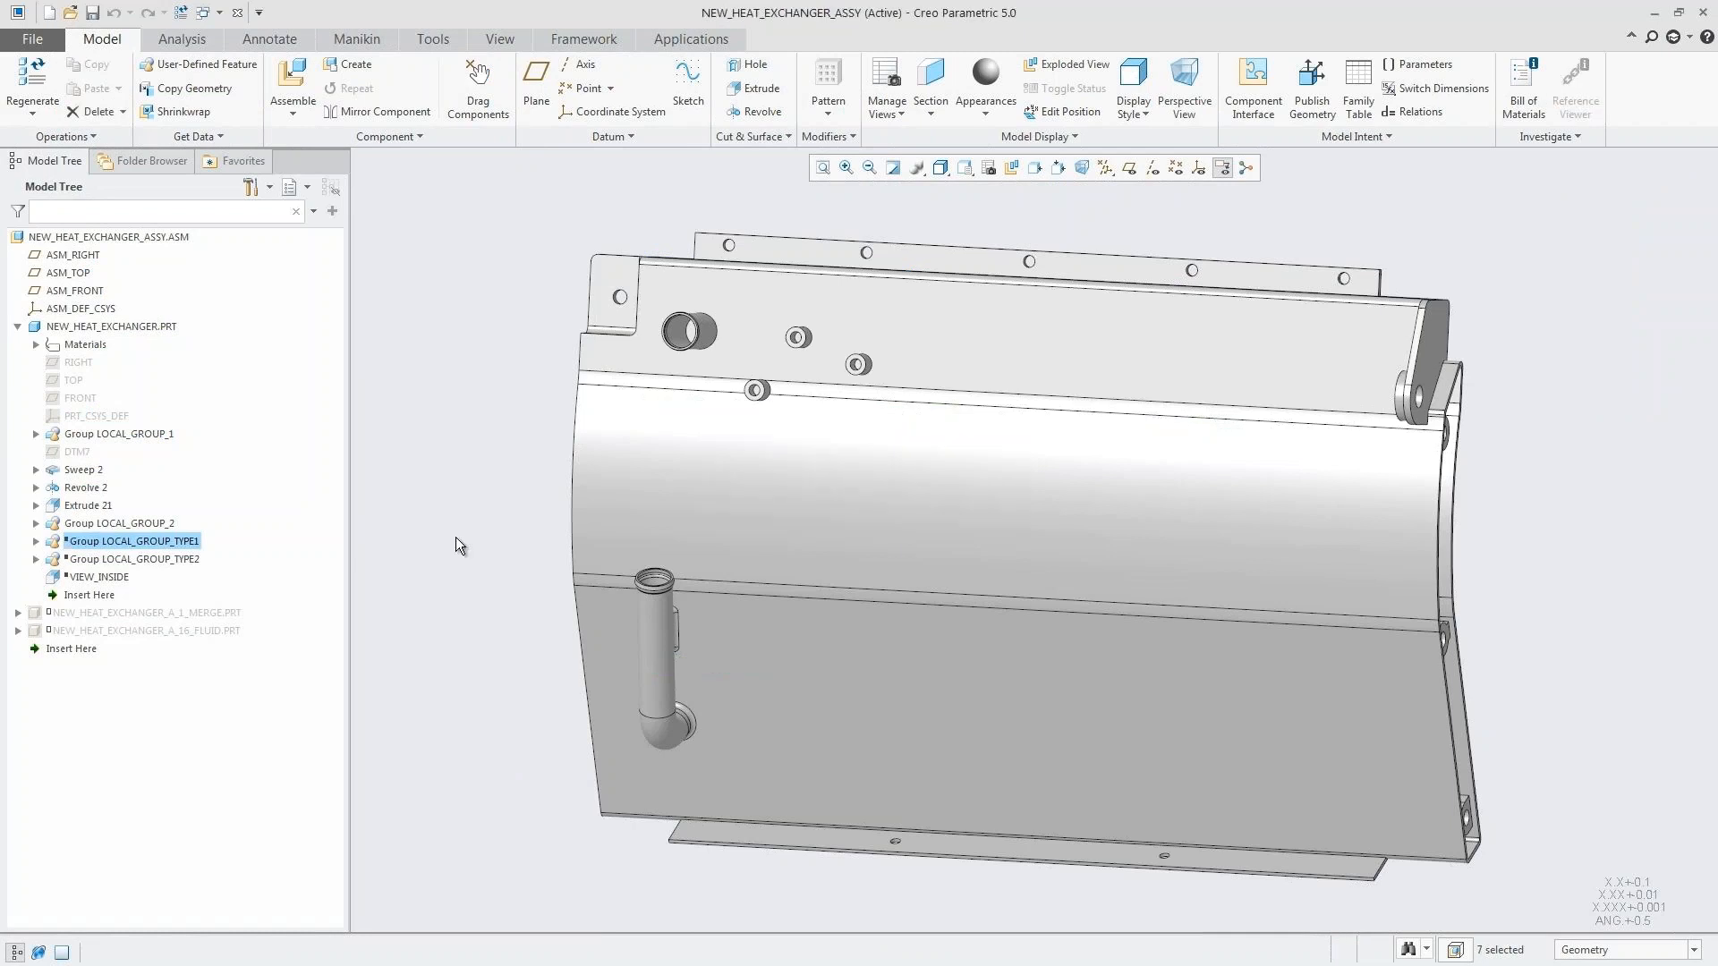
Step: Resume the LOCAL_GROUP_TYPE2 feature group and the VIEW_INSIDE cut of the heat exchanger part
left_click(125, 561)
left_click(120, 576, "ctrl")
left_click(133, 517)
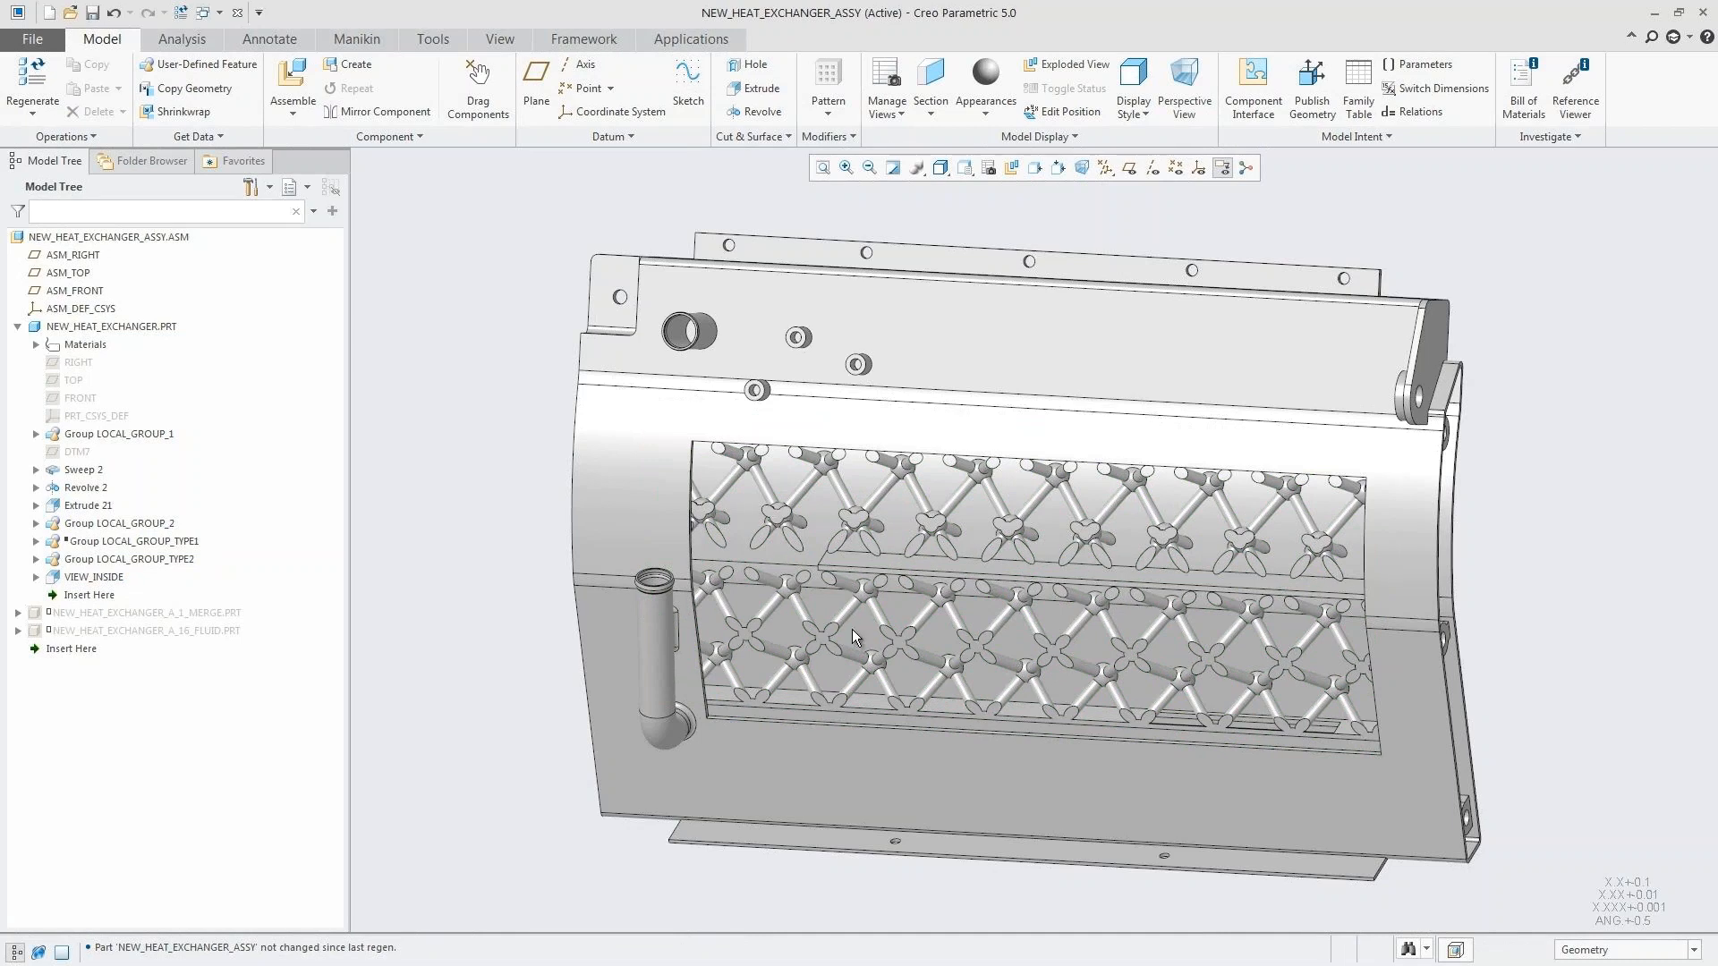
Step: Suppress the VIEW_INSIDE cut to close the heat exchanger's outer wall
left_click(114, 577)
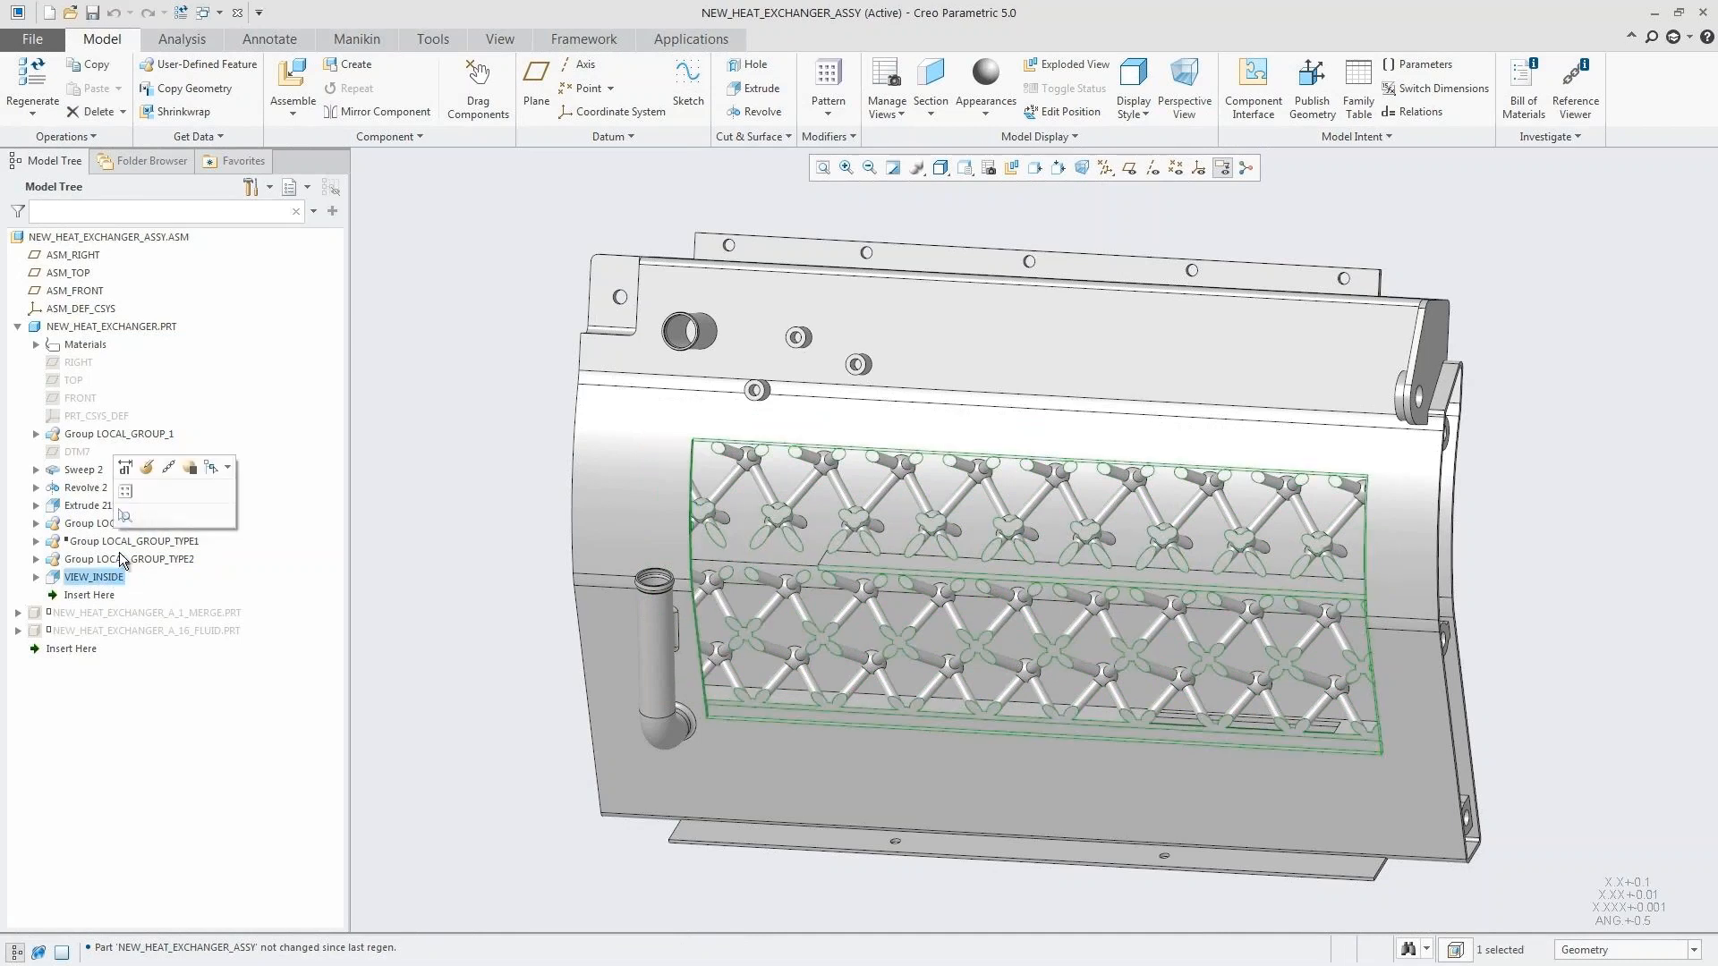
left_click(193, 473)
left_click(837, 526)
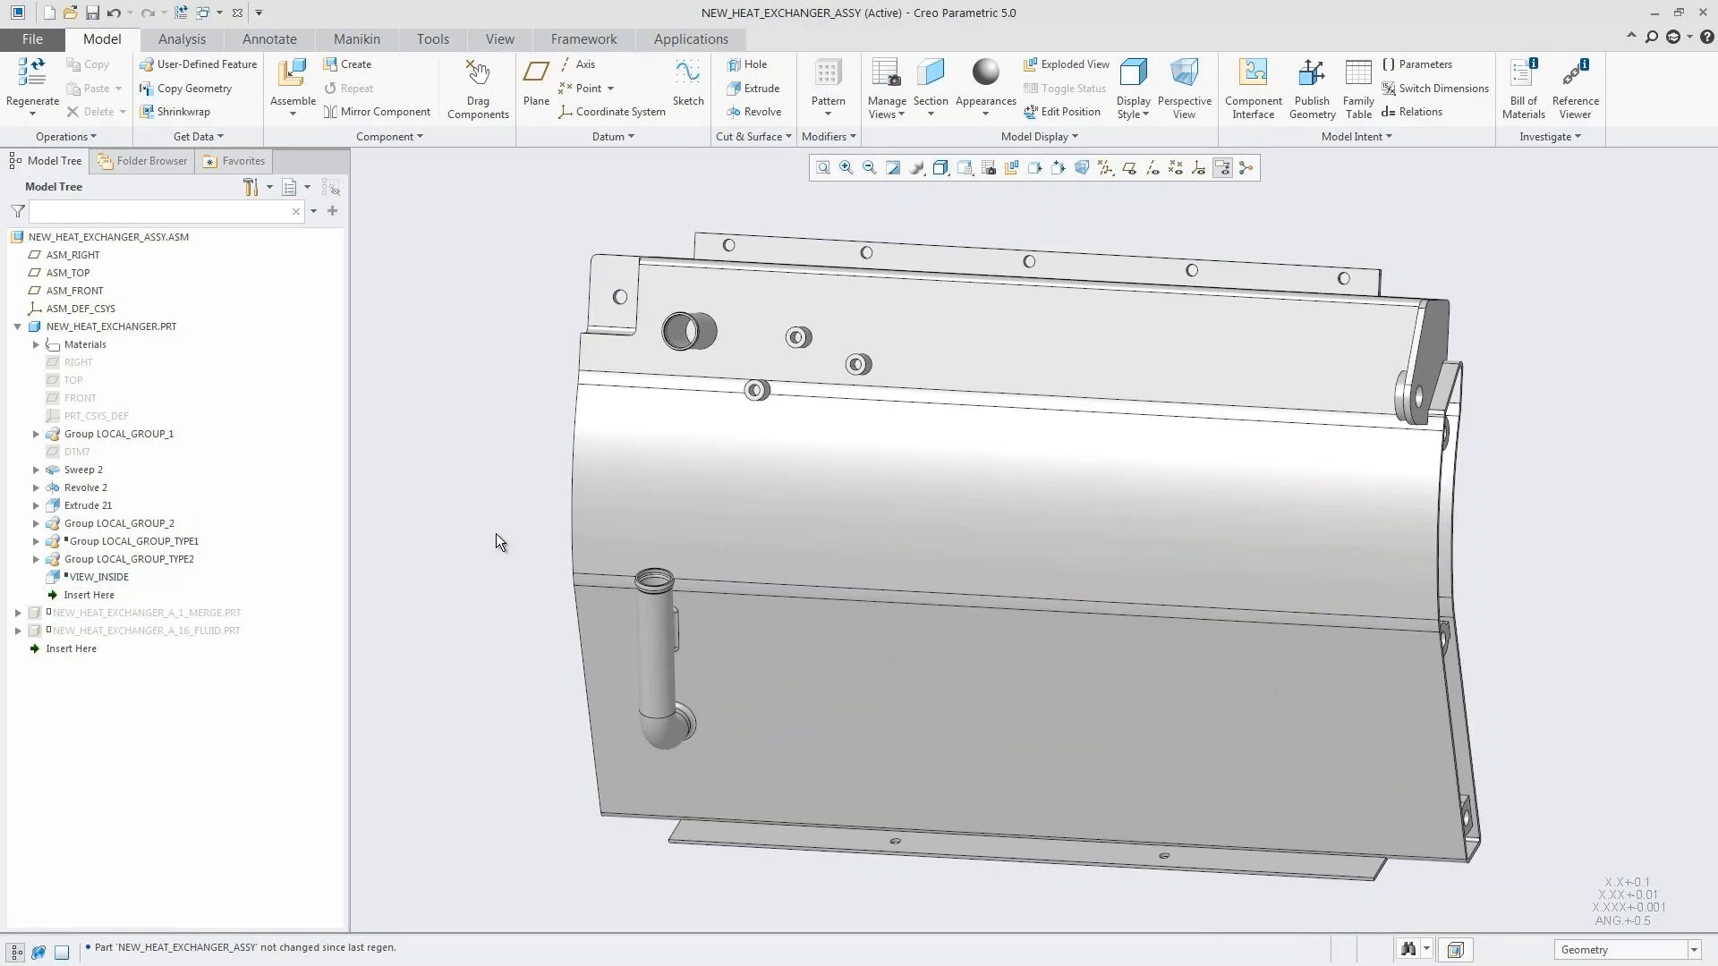
Step: Start the Flow Analysis application again and open the assembly's existing analysis project
left_click(691, 39)
left_click(556, 90)
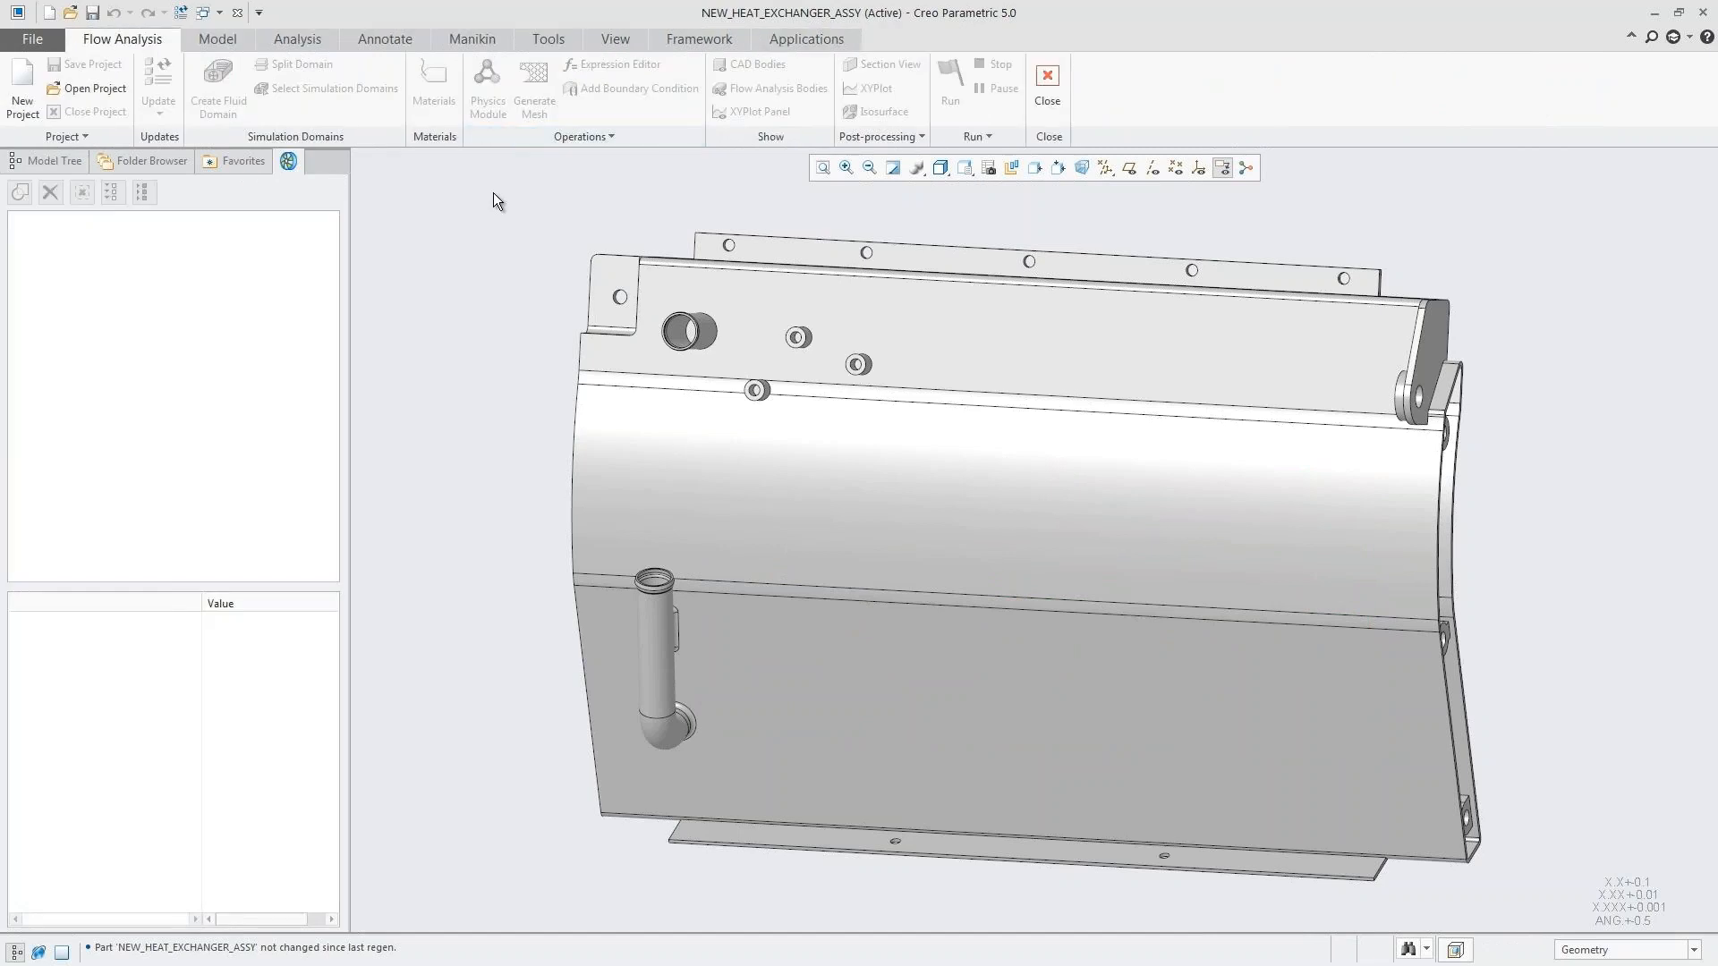
left_click(88, 88)
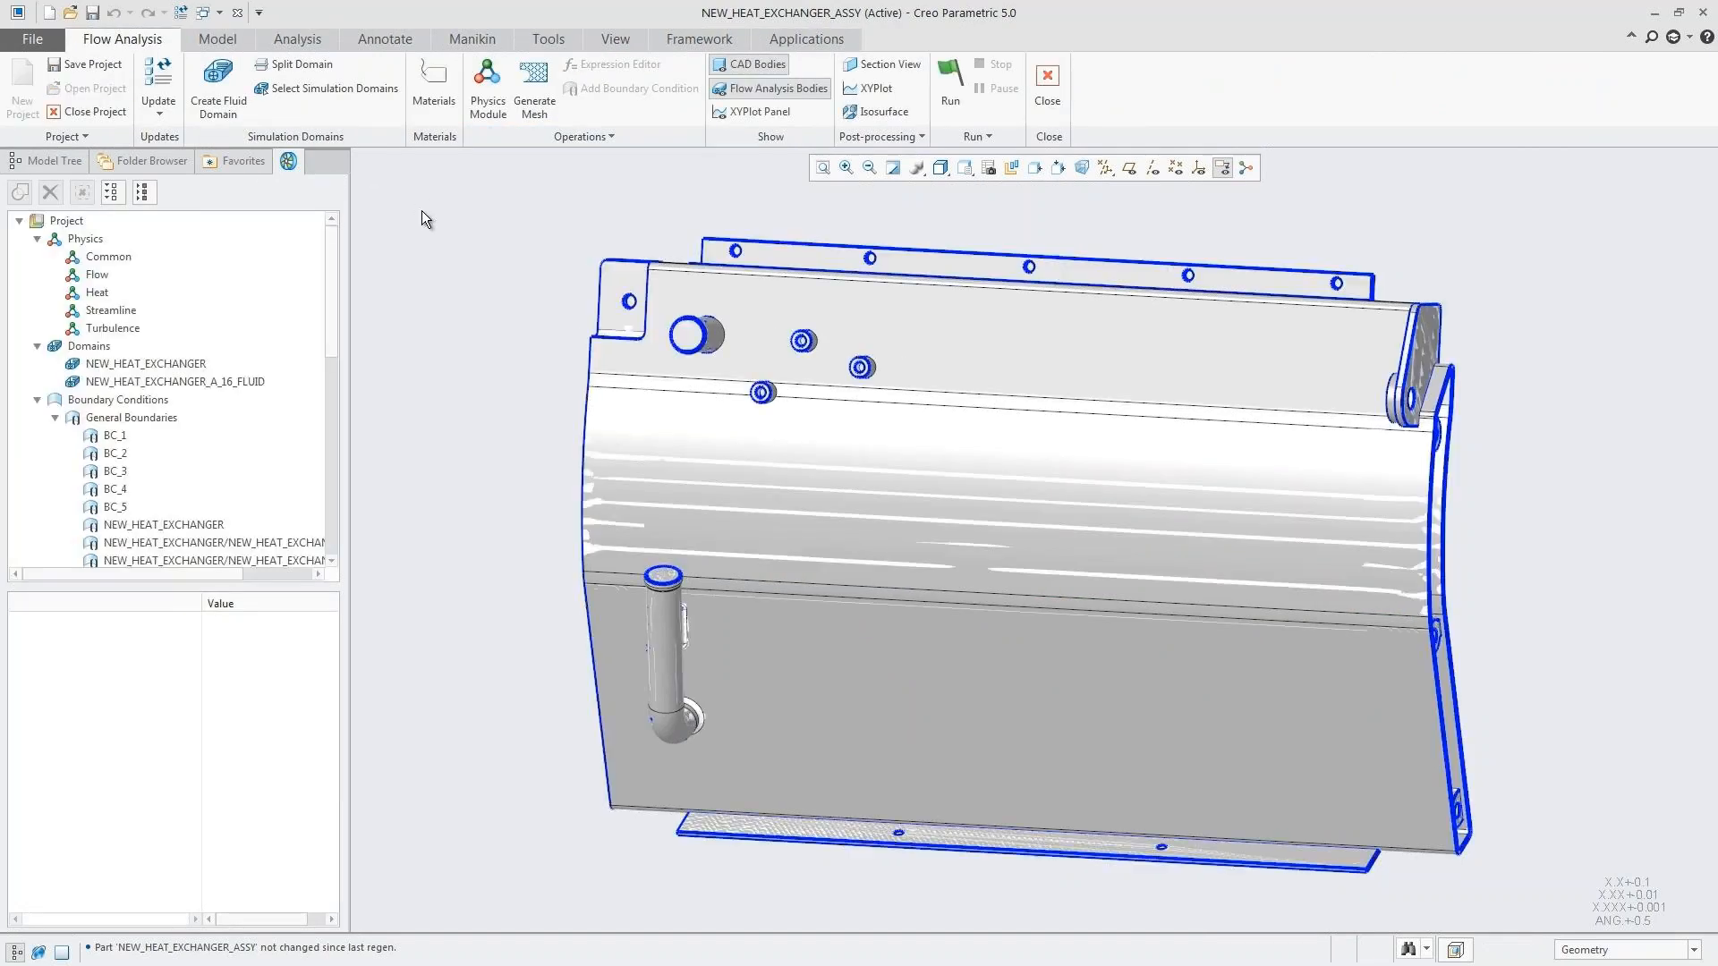
Step: Update the project's fluid domain for the modified geometry, accepting the deletion of all current fluid domains
left_click(158, 111)
left_click(202, 136)
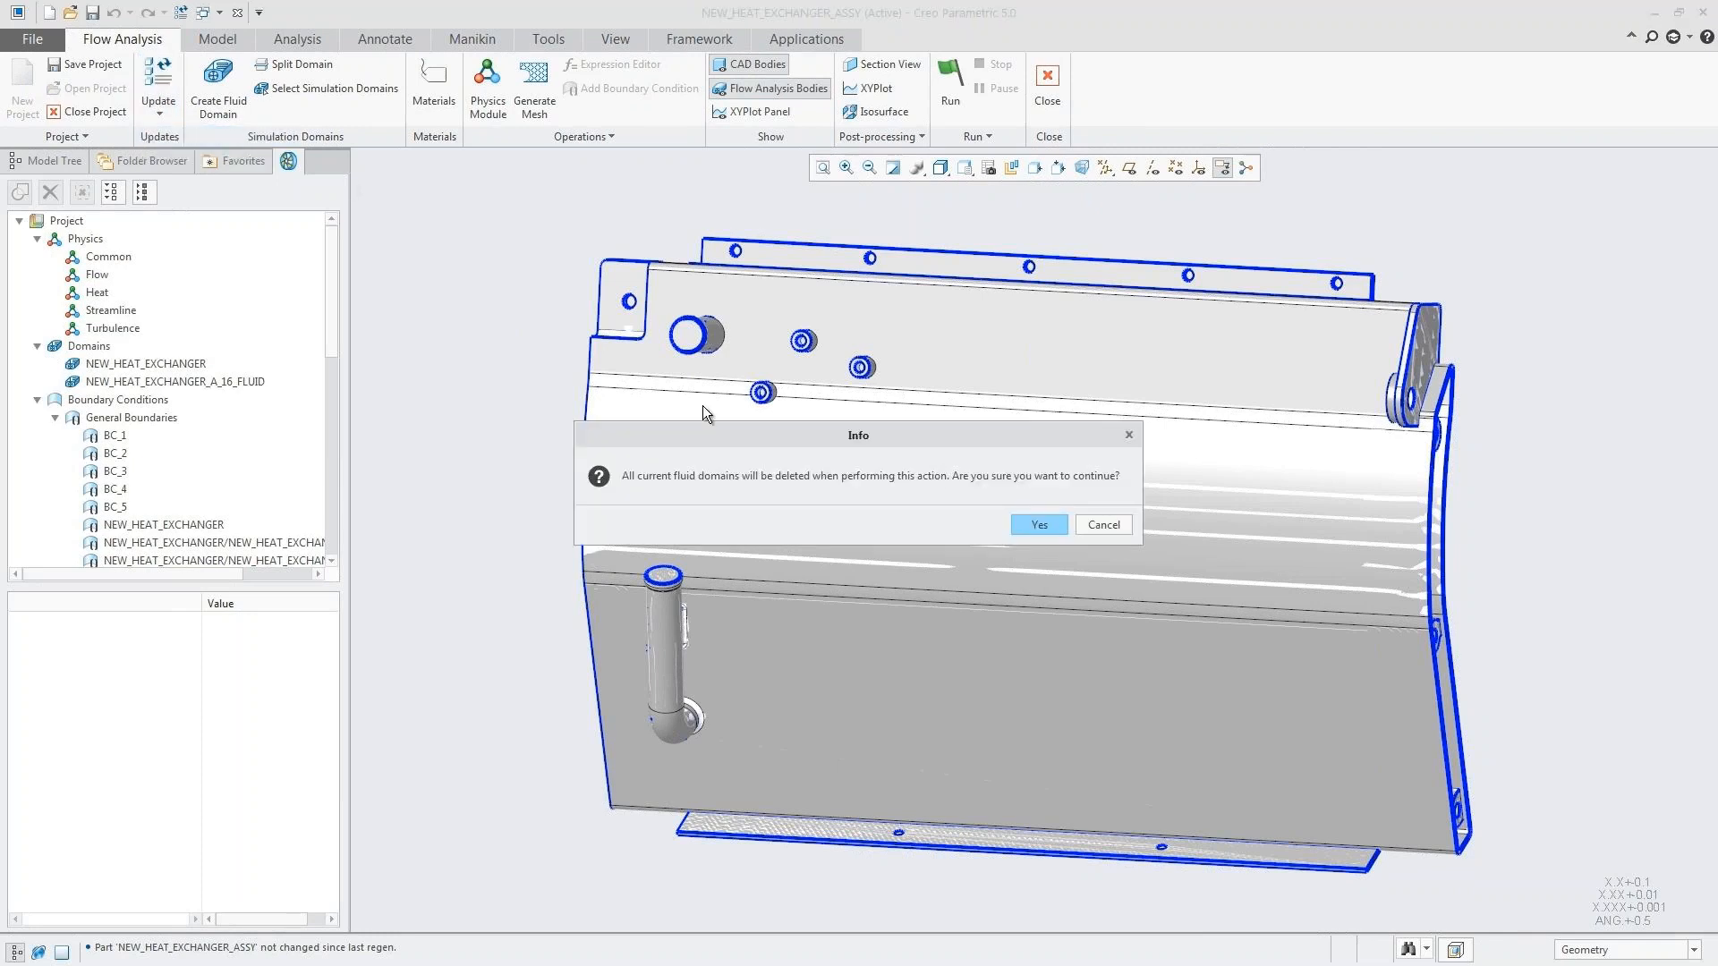
left_click(1038, 521)
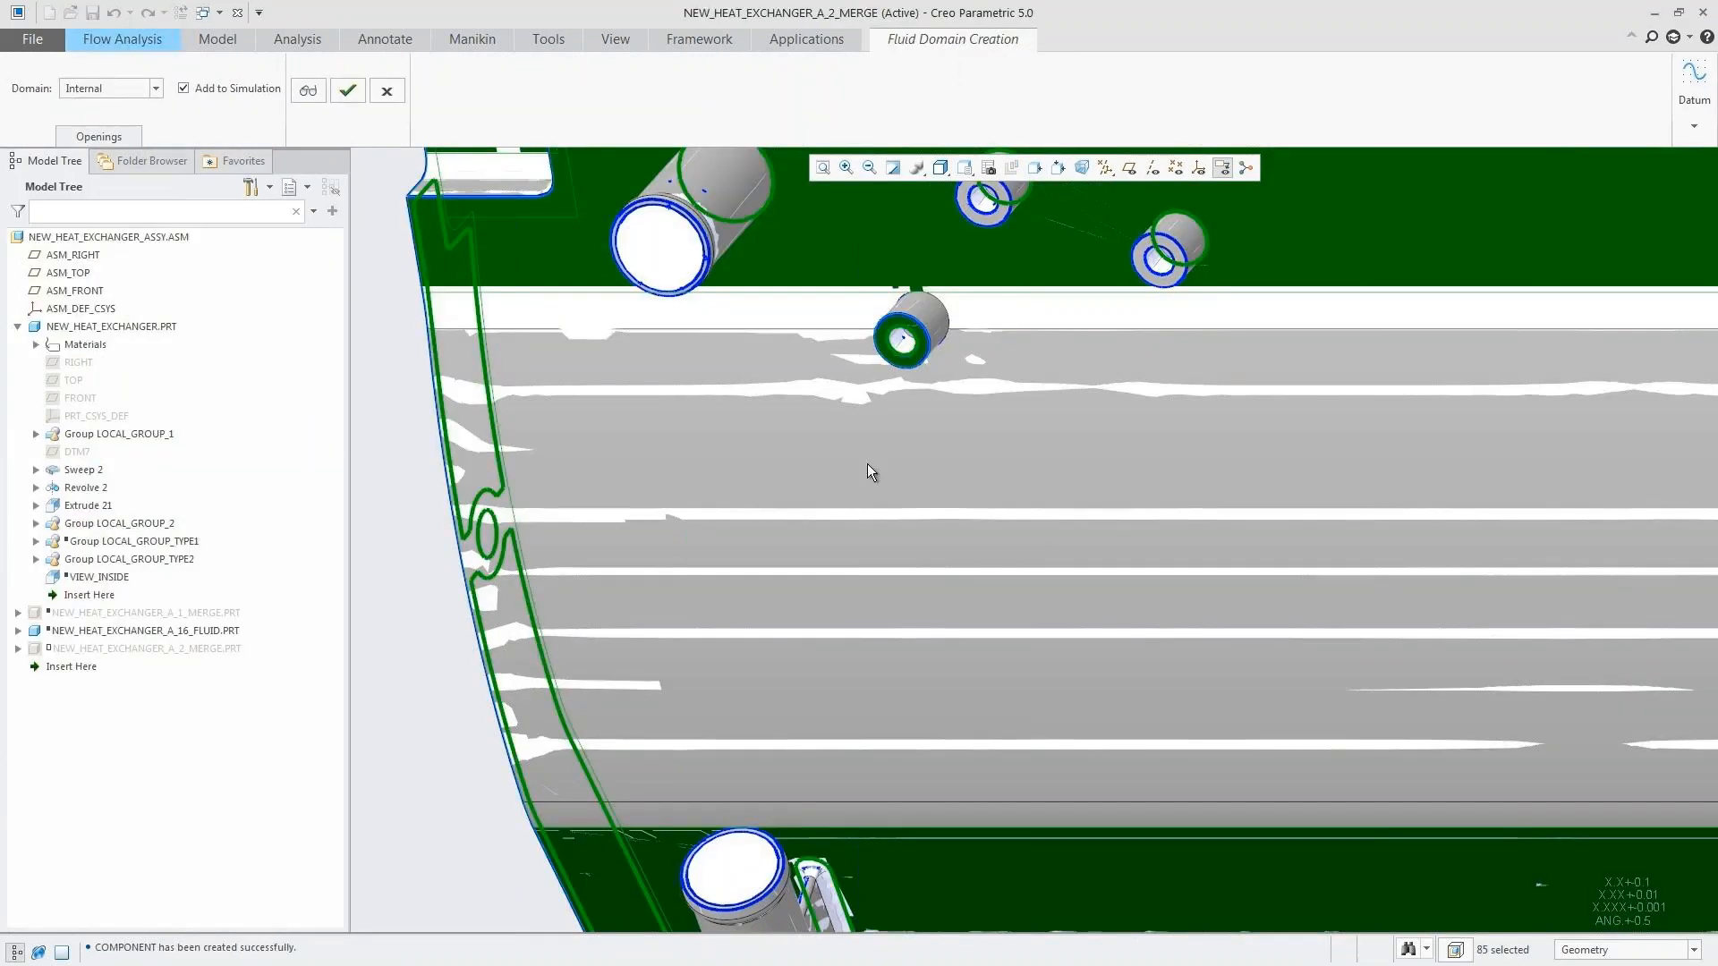
Step: Replace the opening faces with the ring-shaped end faces of the inlet and outlet pipes and create the internal fluid domain
left_click(115, 135)
right_click(1619, 628)
left_click(1593, 636)
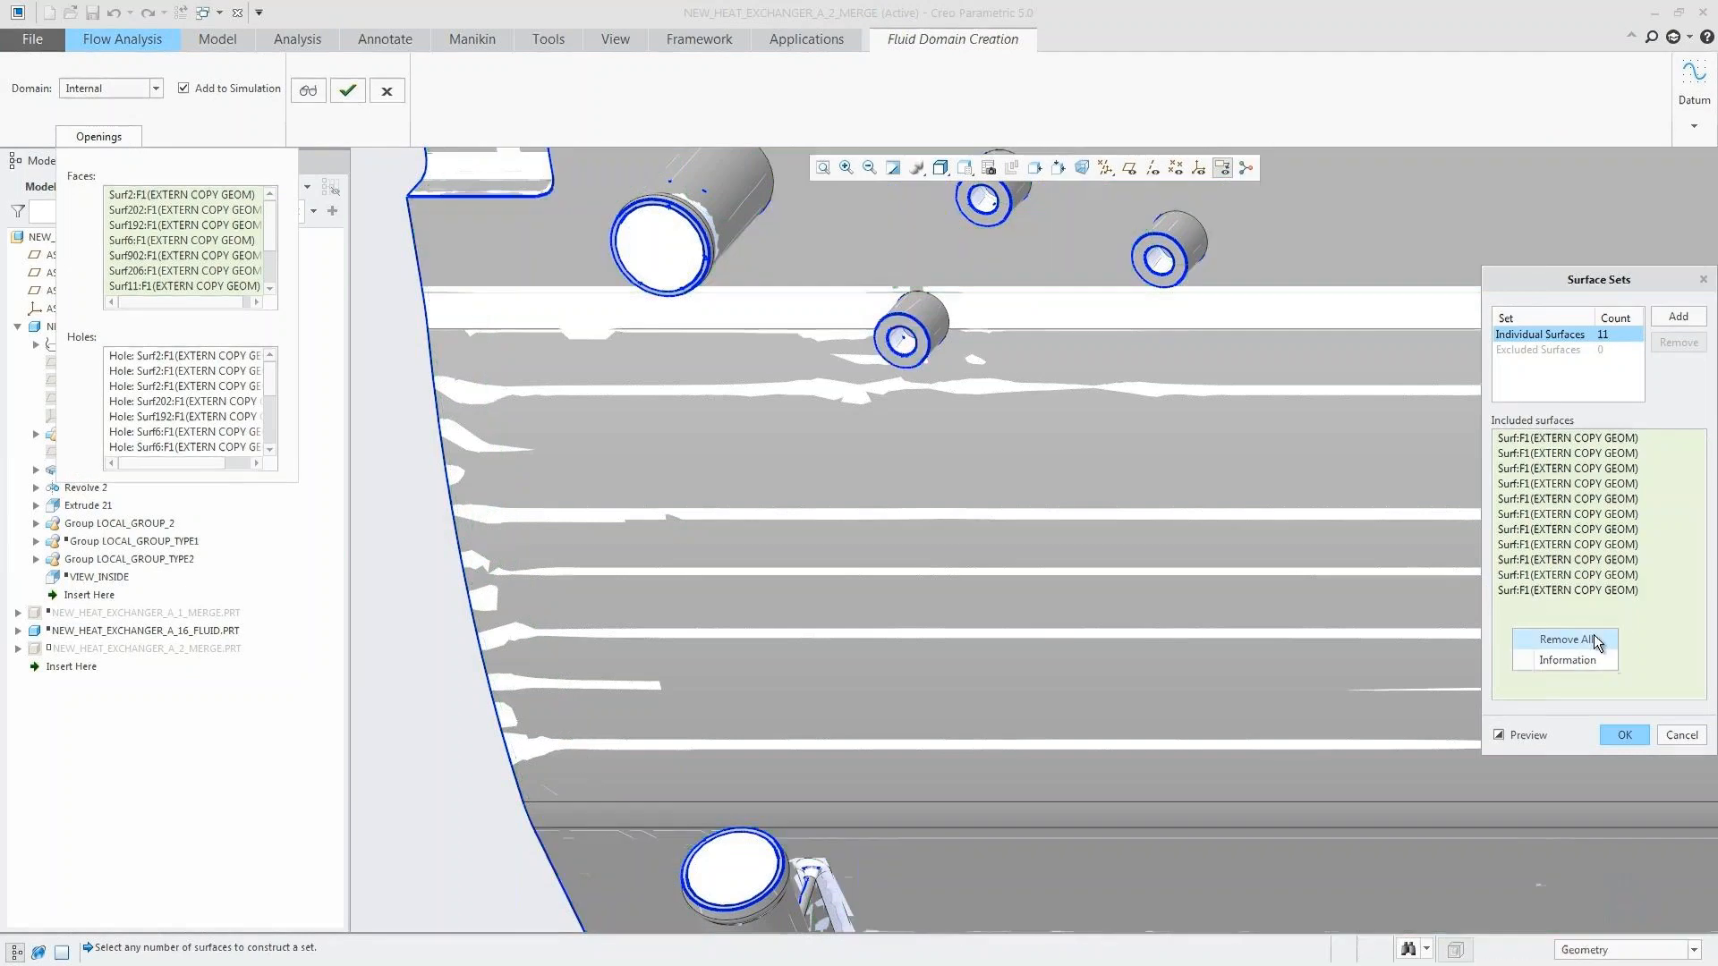
left_click(706, 270)
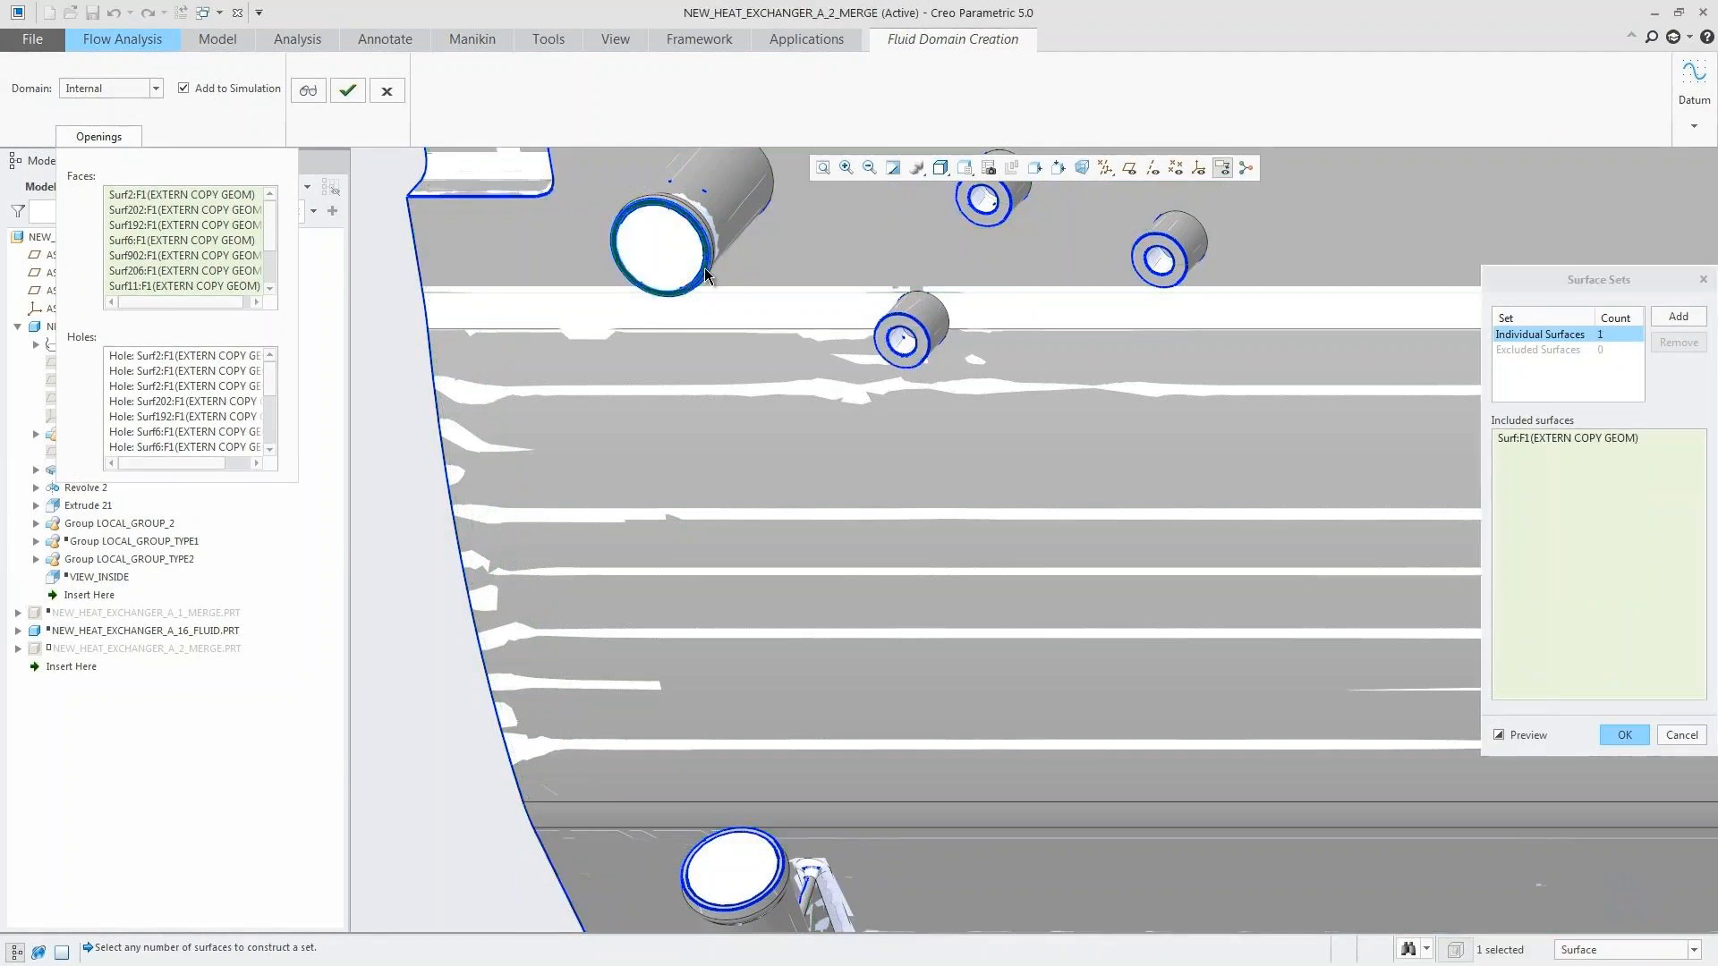
left_click(773, 848)
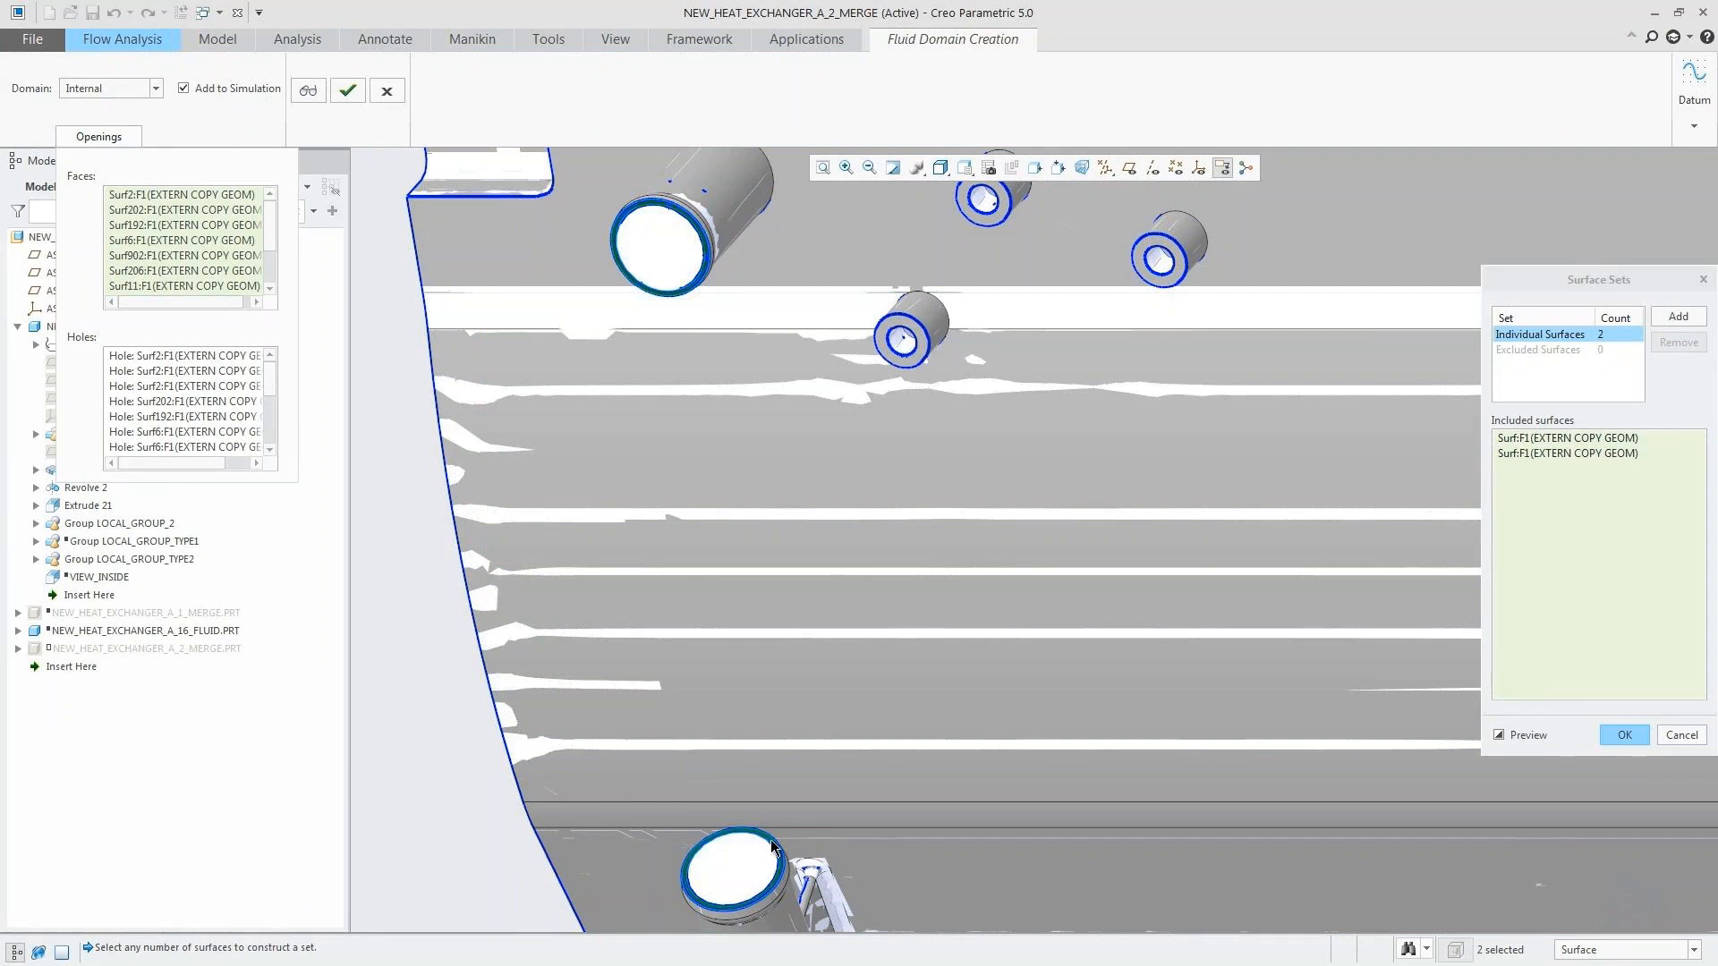
left_click(1621, 737)
left_click(822, 168)
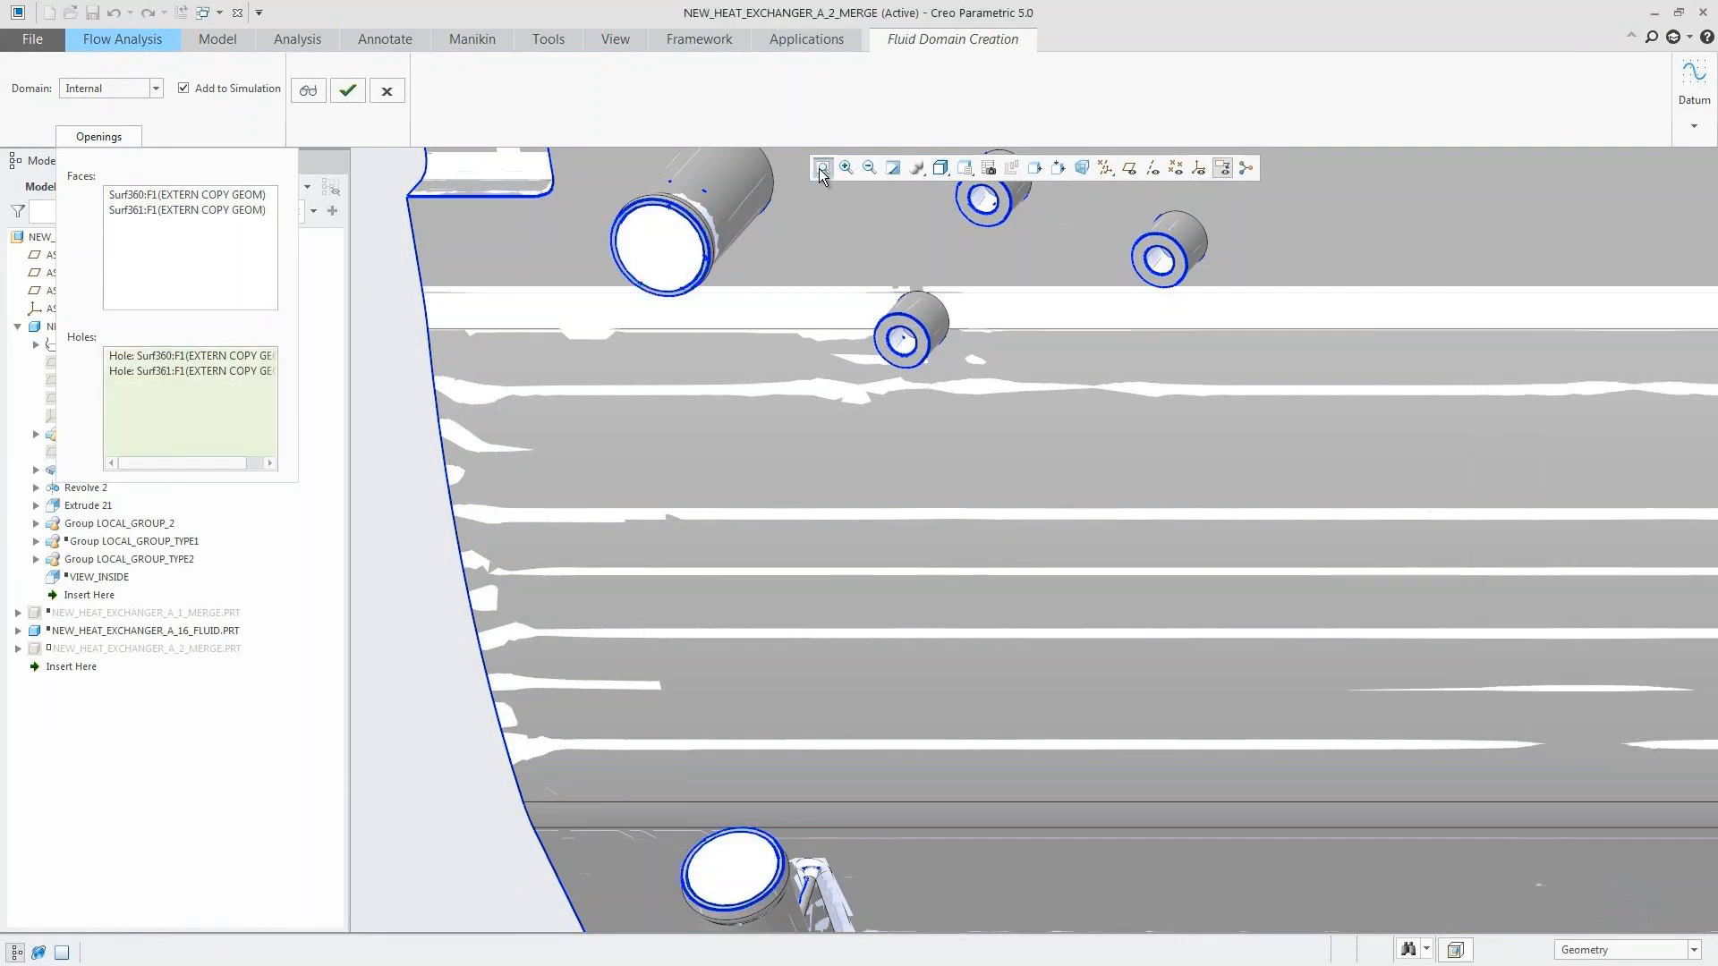
left_click(347, 90)
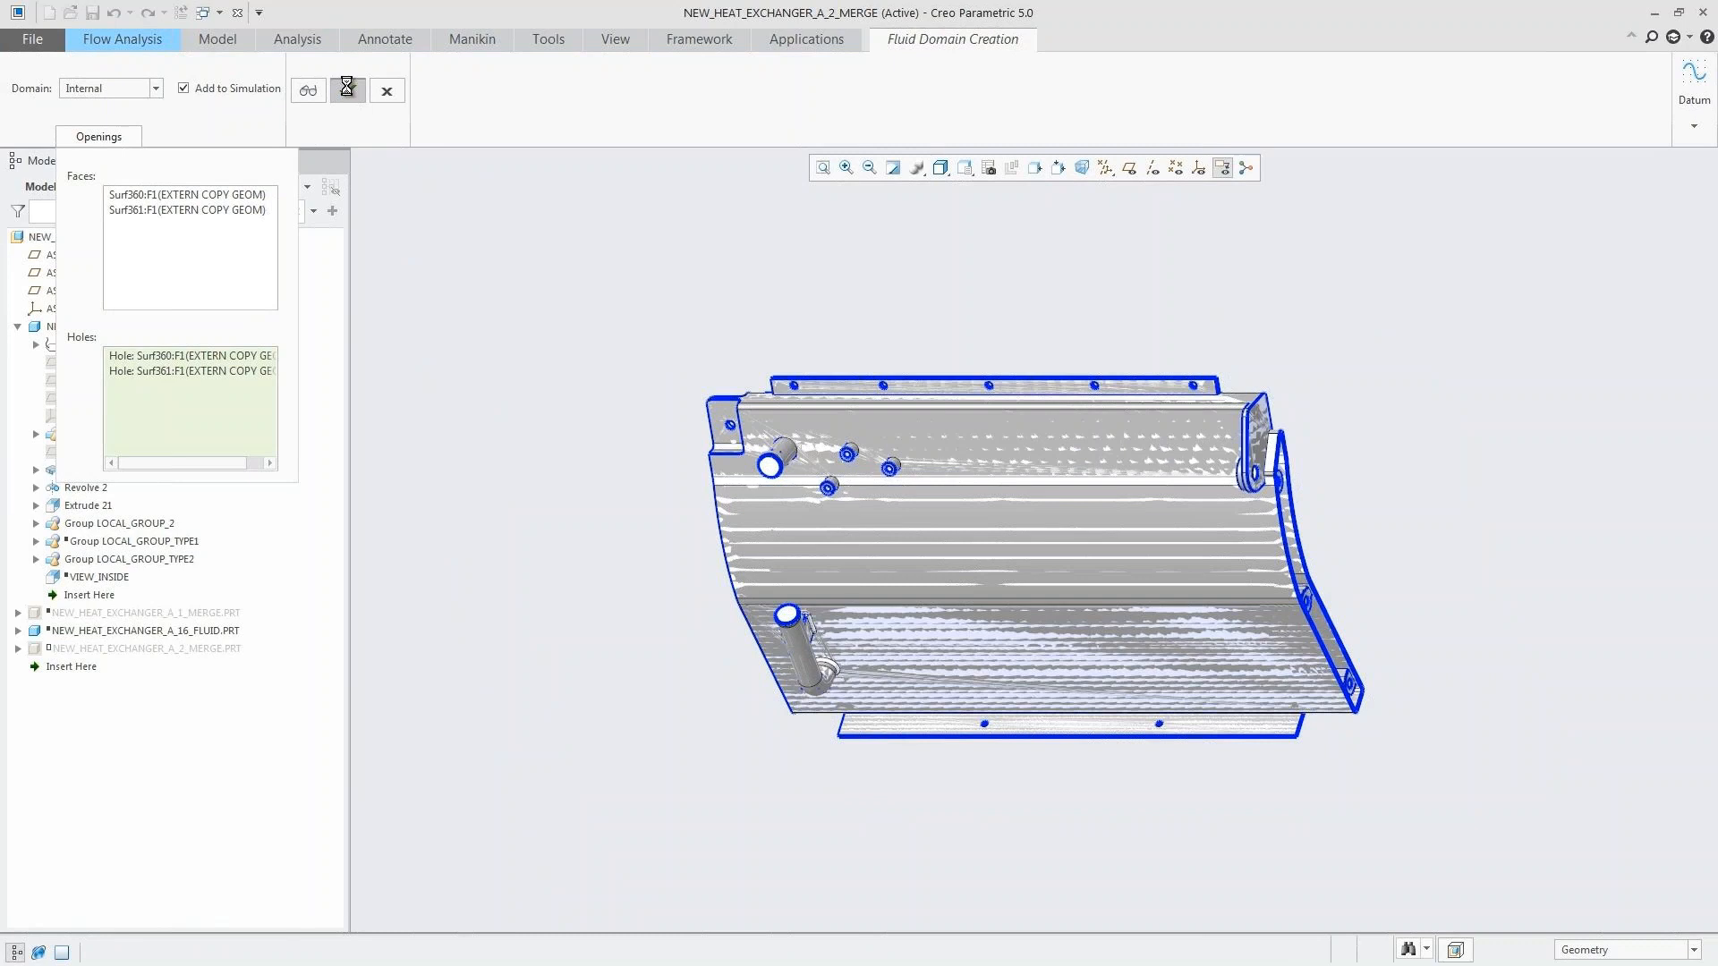
Step: Turn off the display of the CAD bodies and the flow analysis bodies
left_click(734, 64)
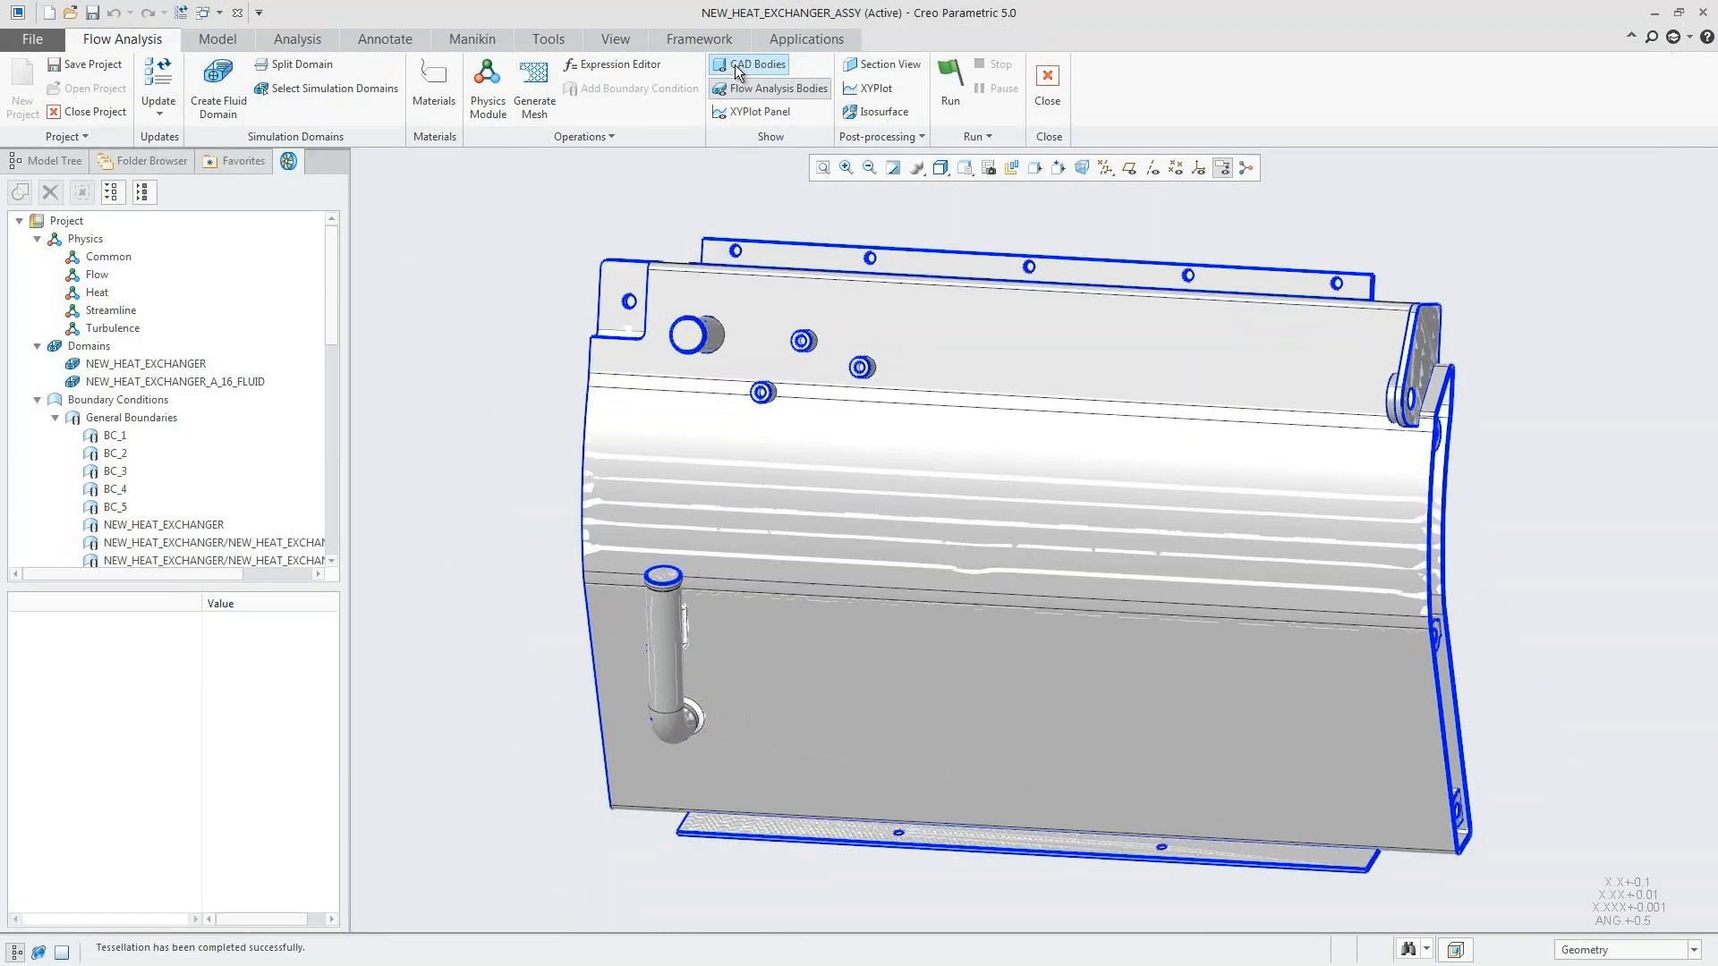
left_click(738, 88)
middle_click_drag(636, 185, 637, 185)
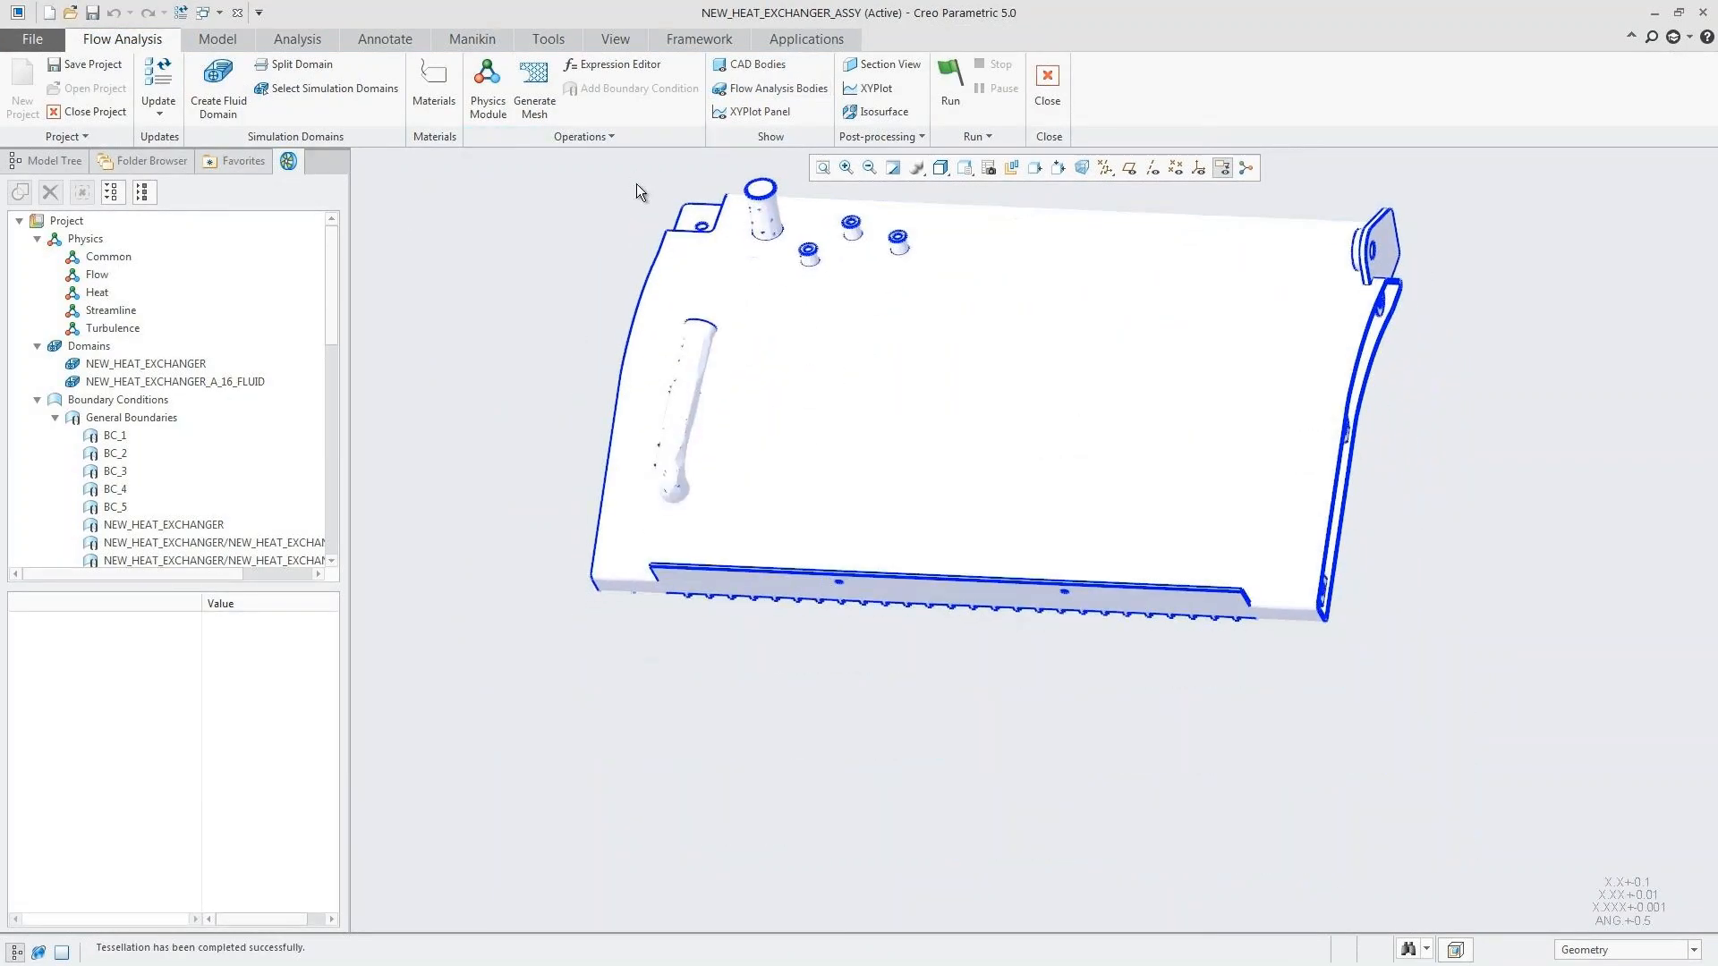
Step: Show the XY plot panel and run the simulation on the updated domain
left_click(742, 111)
left_click(947, 78)
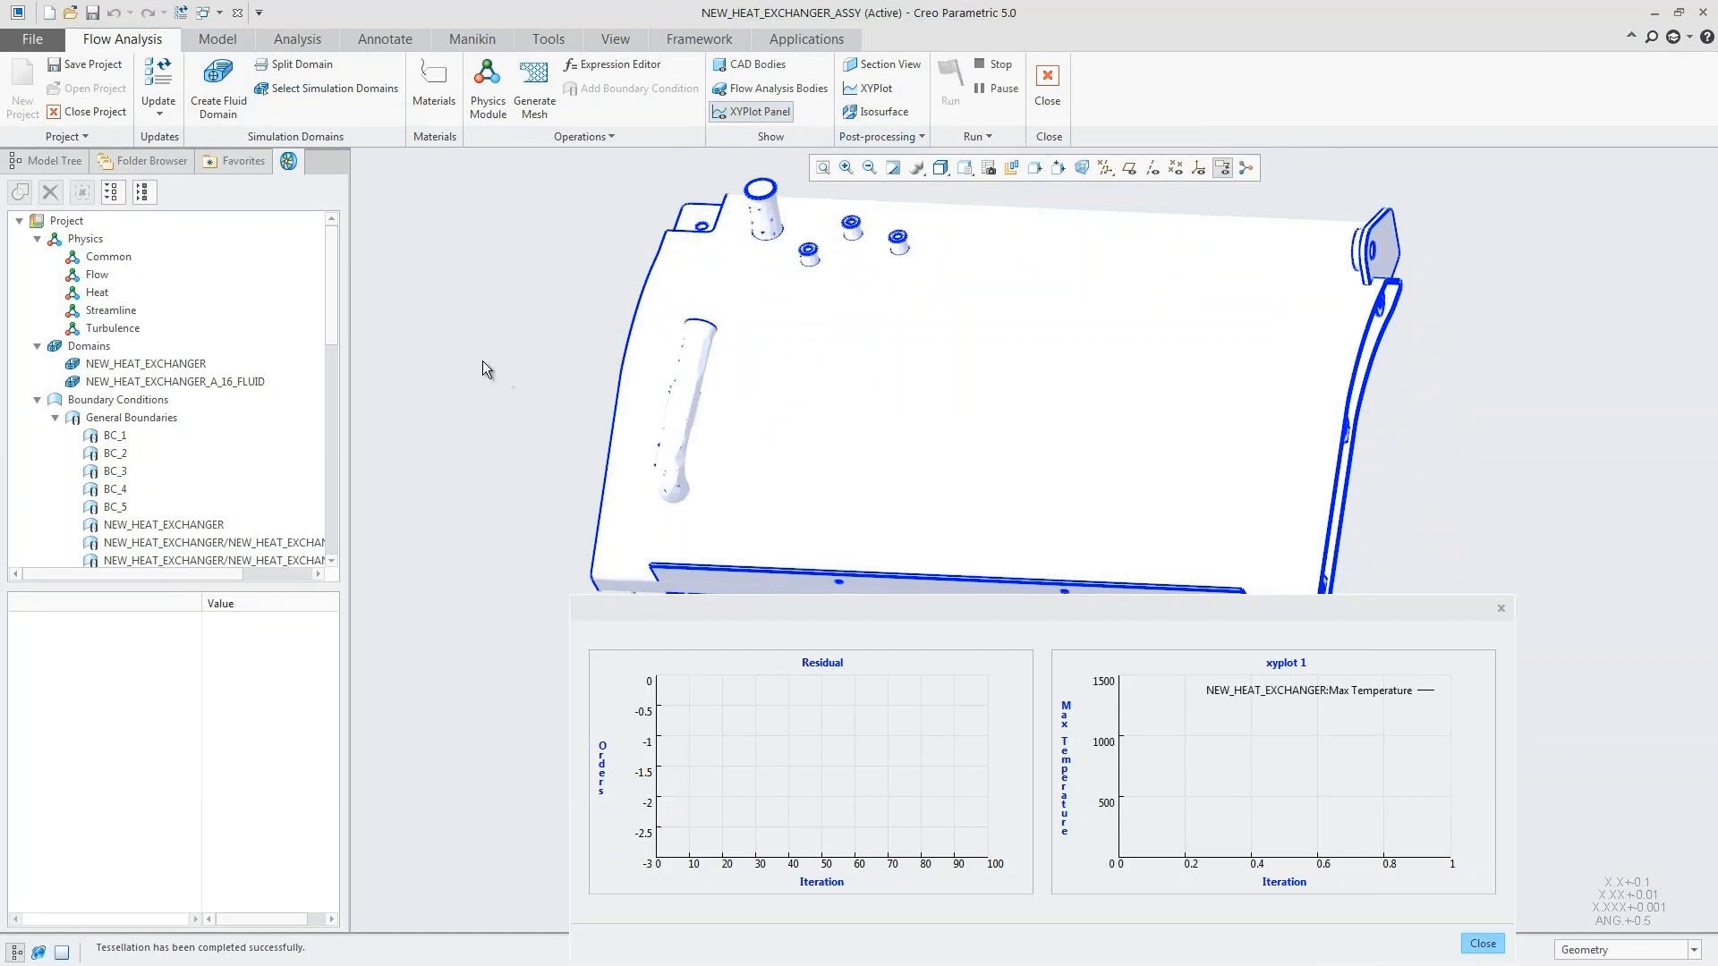
Step: Display the existing streamline result and color it by the heat variable Temperature: [K]
left_click_drag(333, 288, 337, 515)
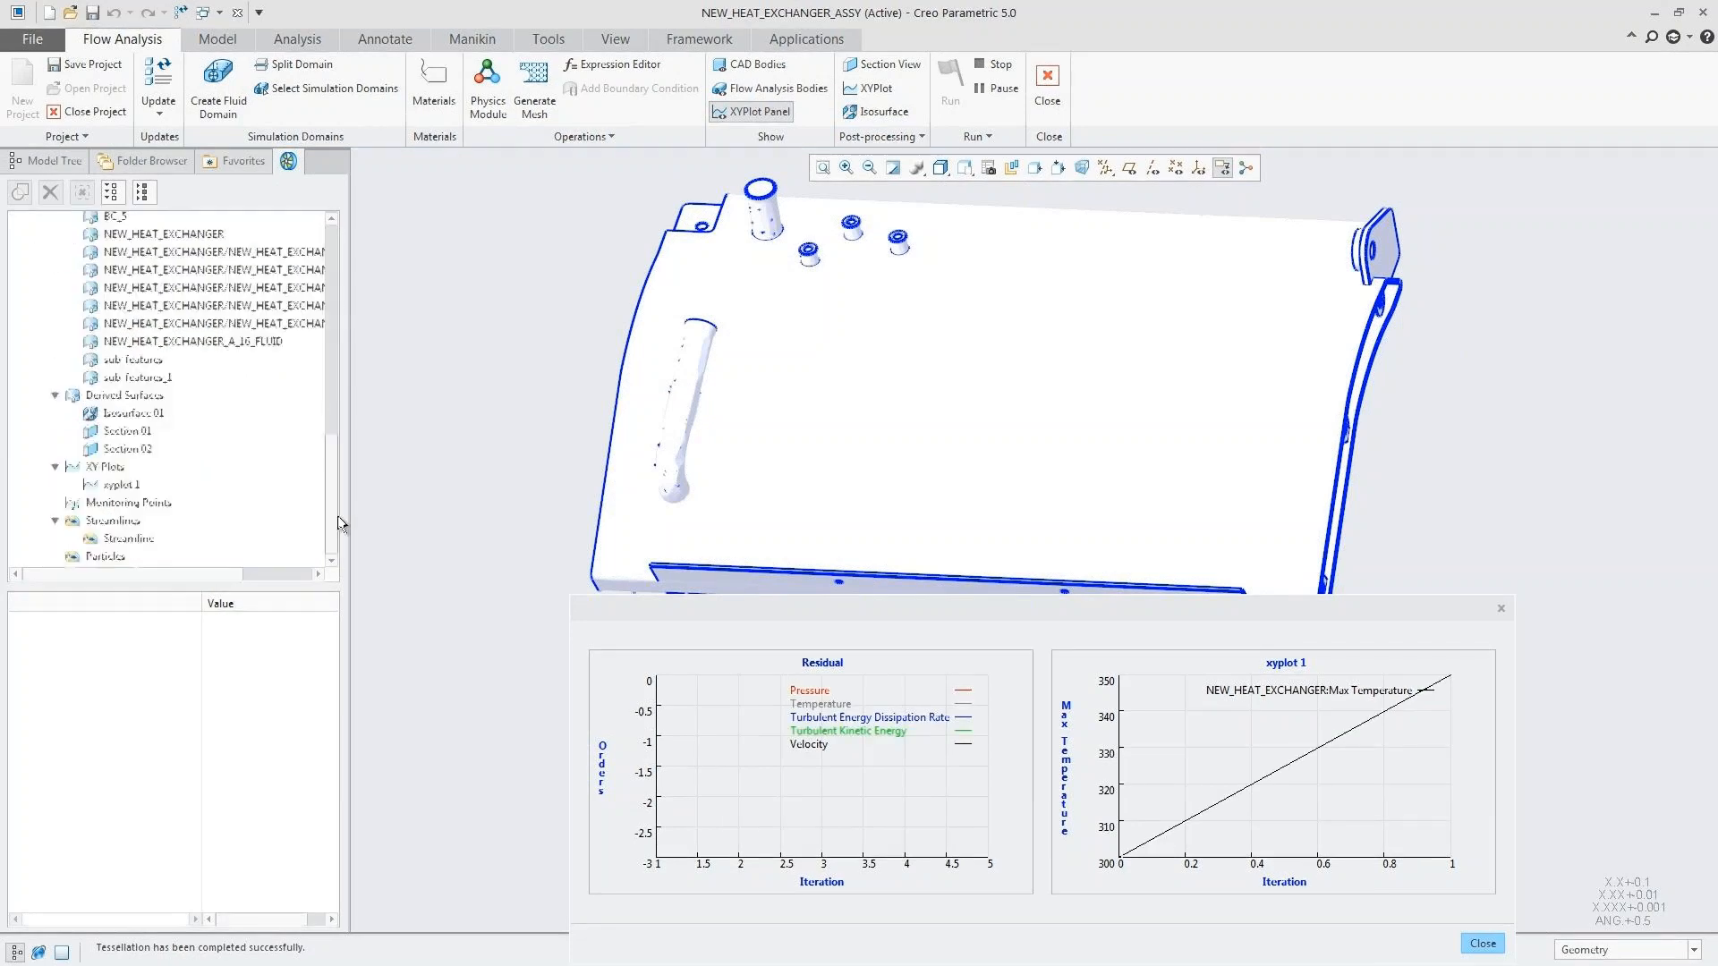
left_click(132, 540)
left_click(263, 684)
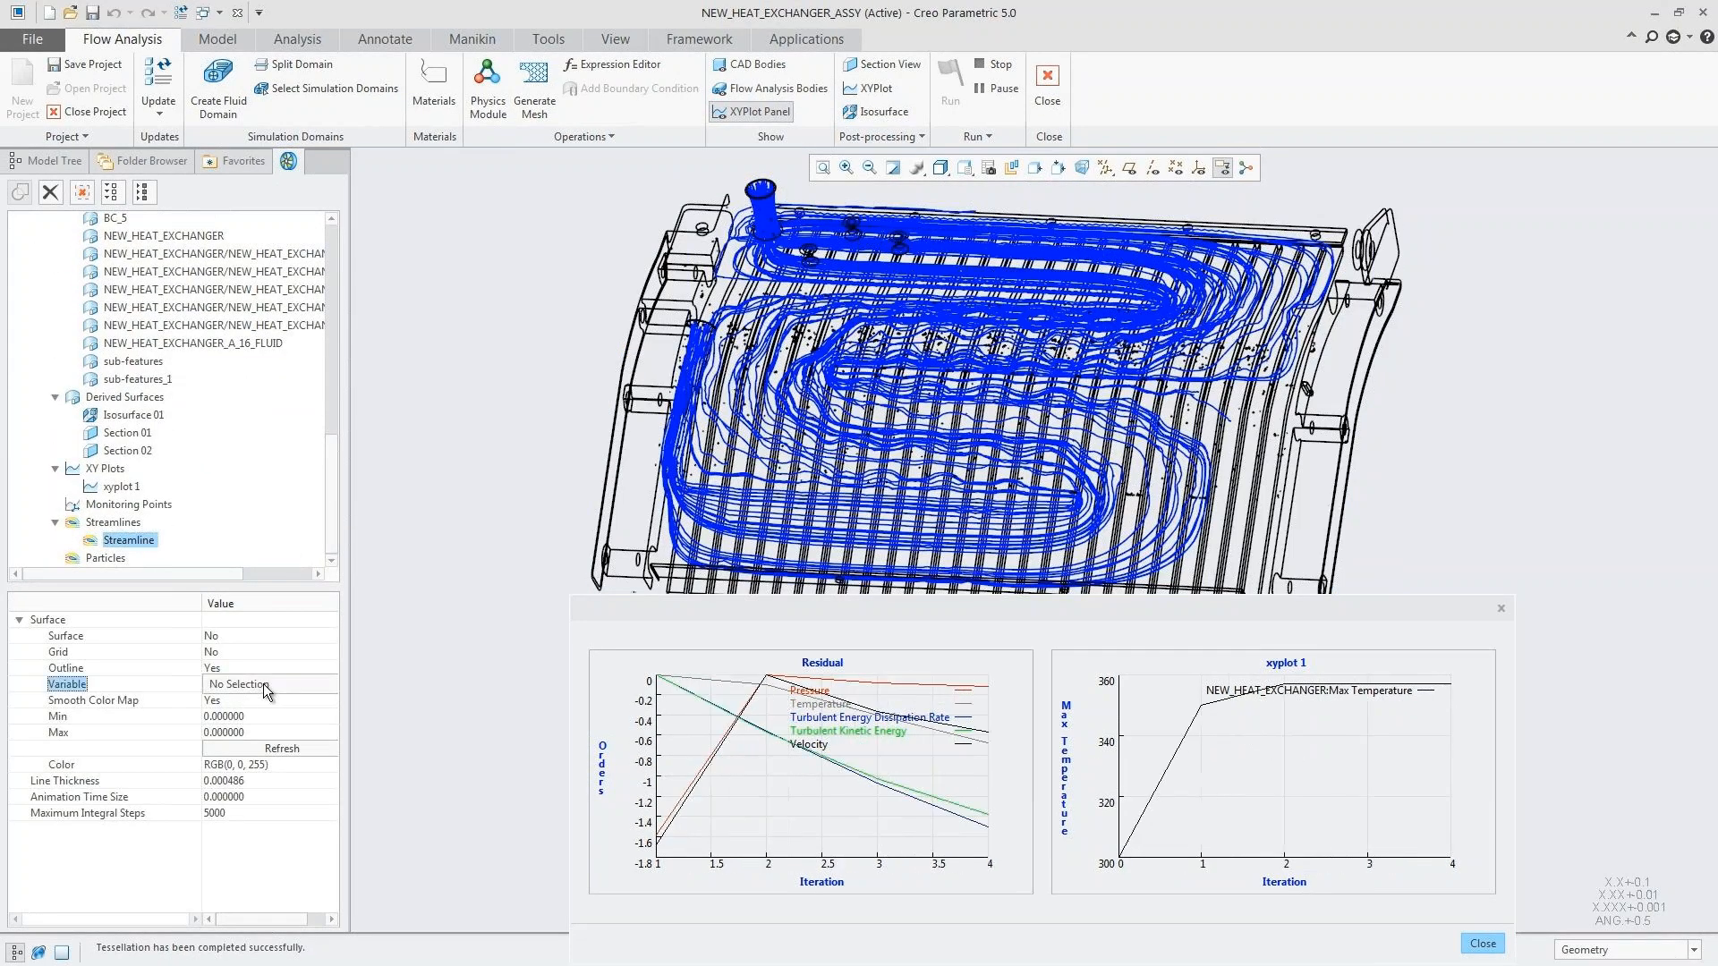
left_click(263, 683)
left_click(242, 659)
Step: Set the streamline's animation time size to 0.03
left_click(272, 798)
double_click(272, 799)
type("0.03")
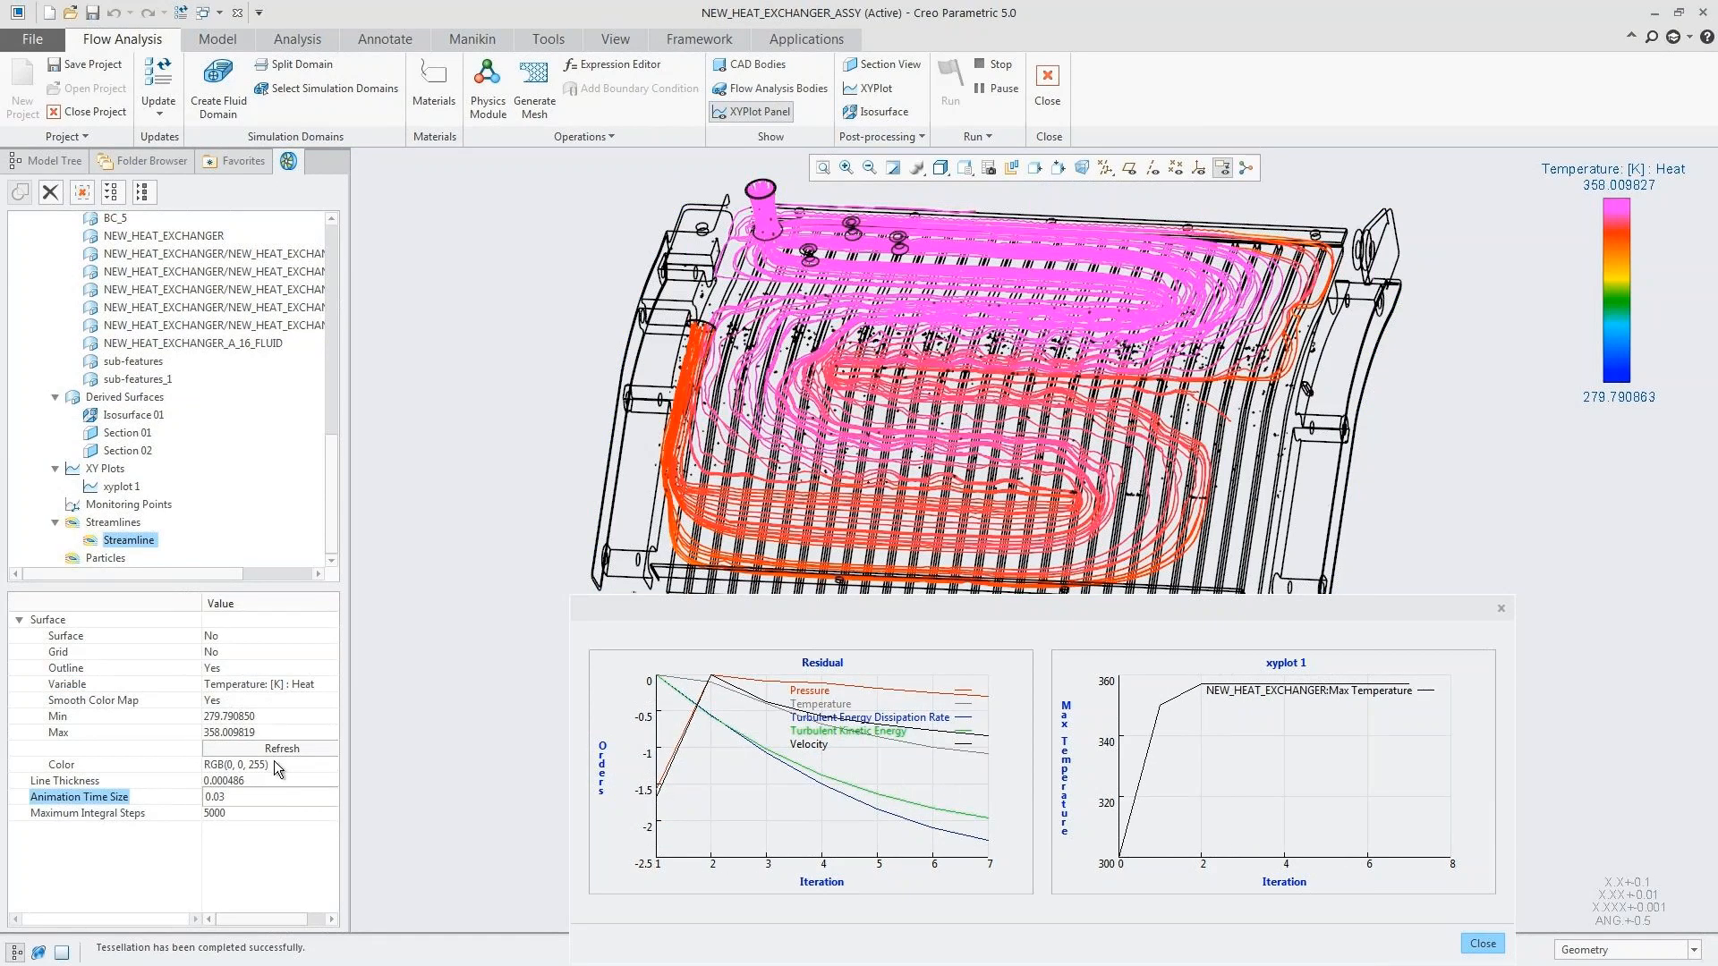
key("Return")
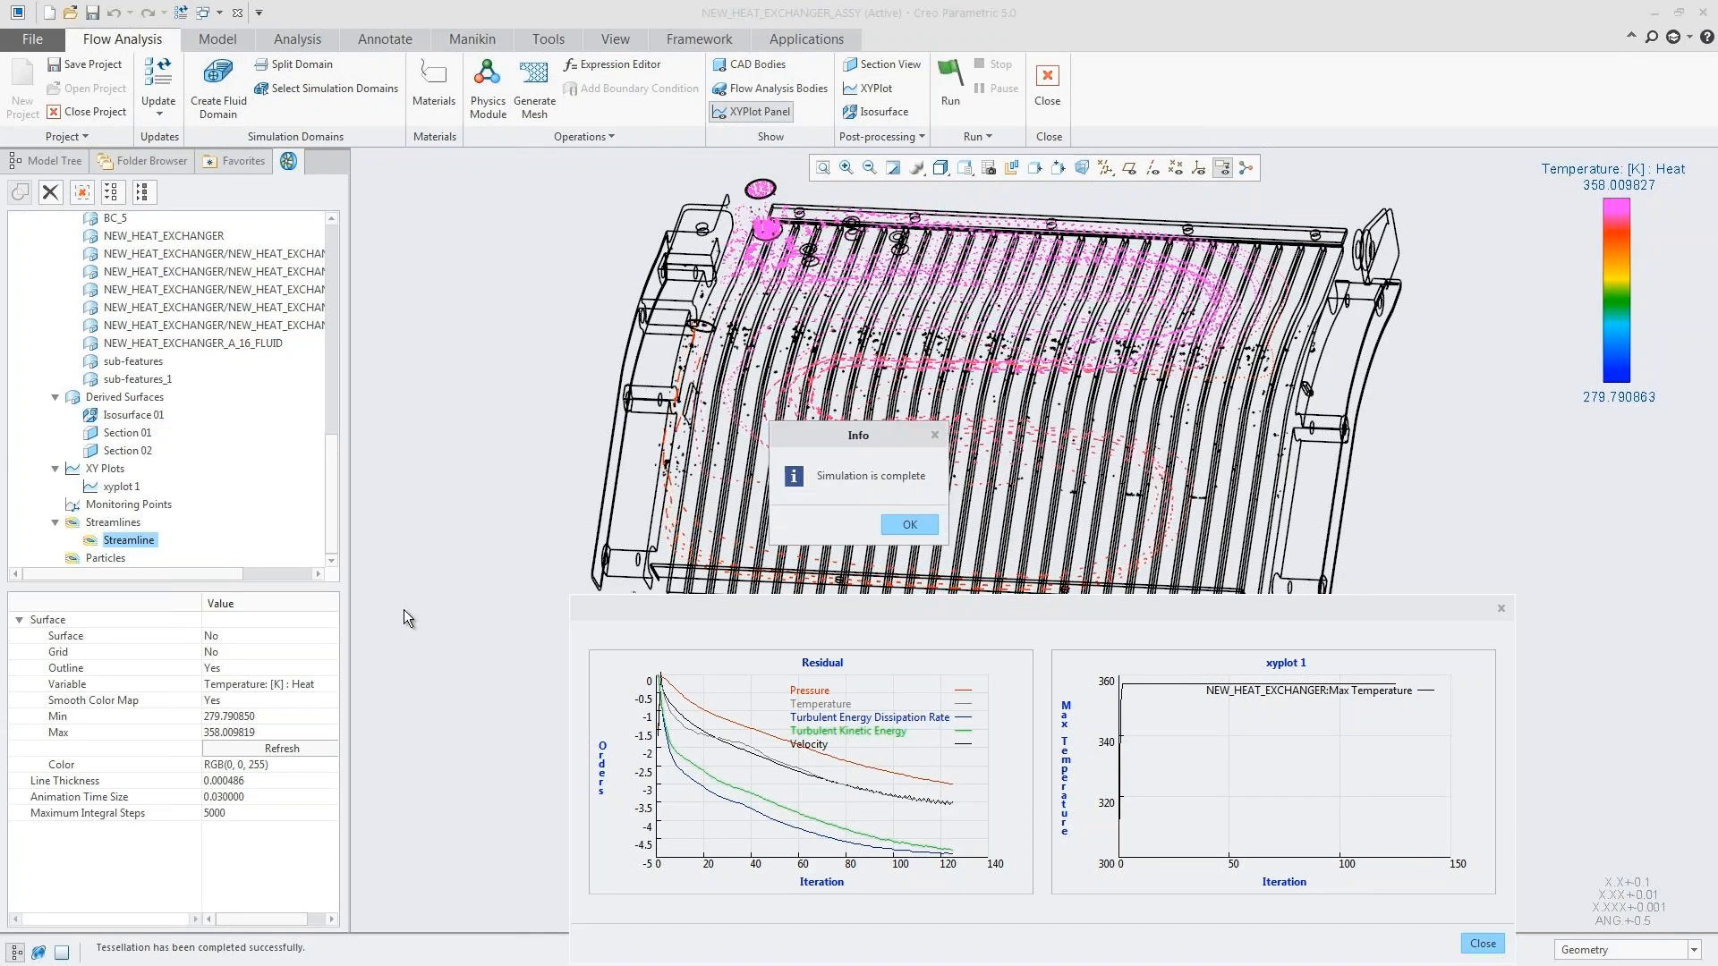
Step: Dismiss the simulation message, close the XY plot panel and color the streamlines by the flow variable Pressure: [Pa]
left_click(917, 521)
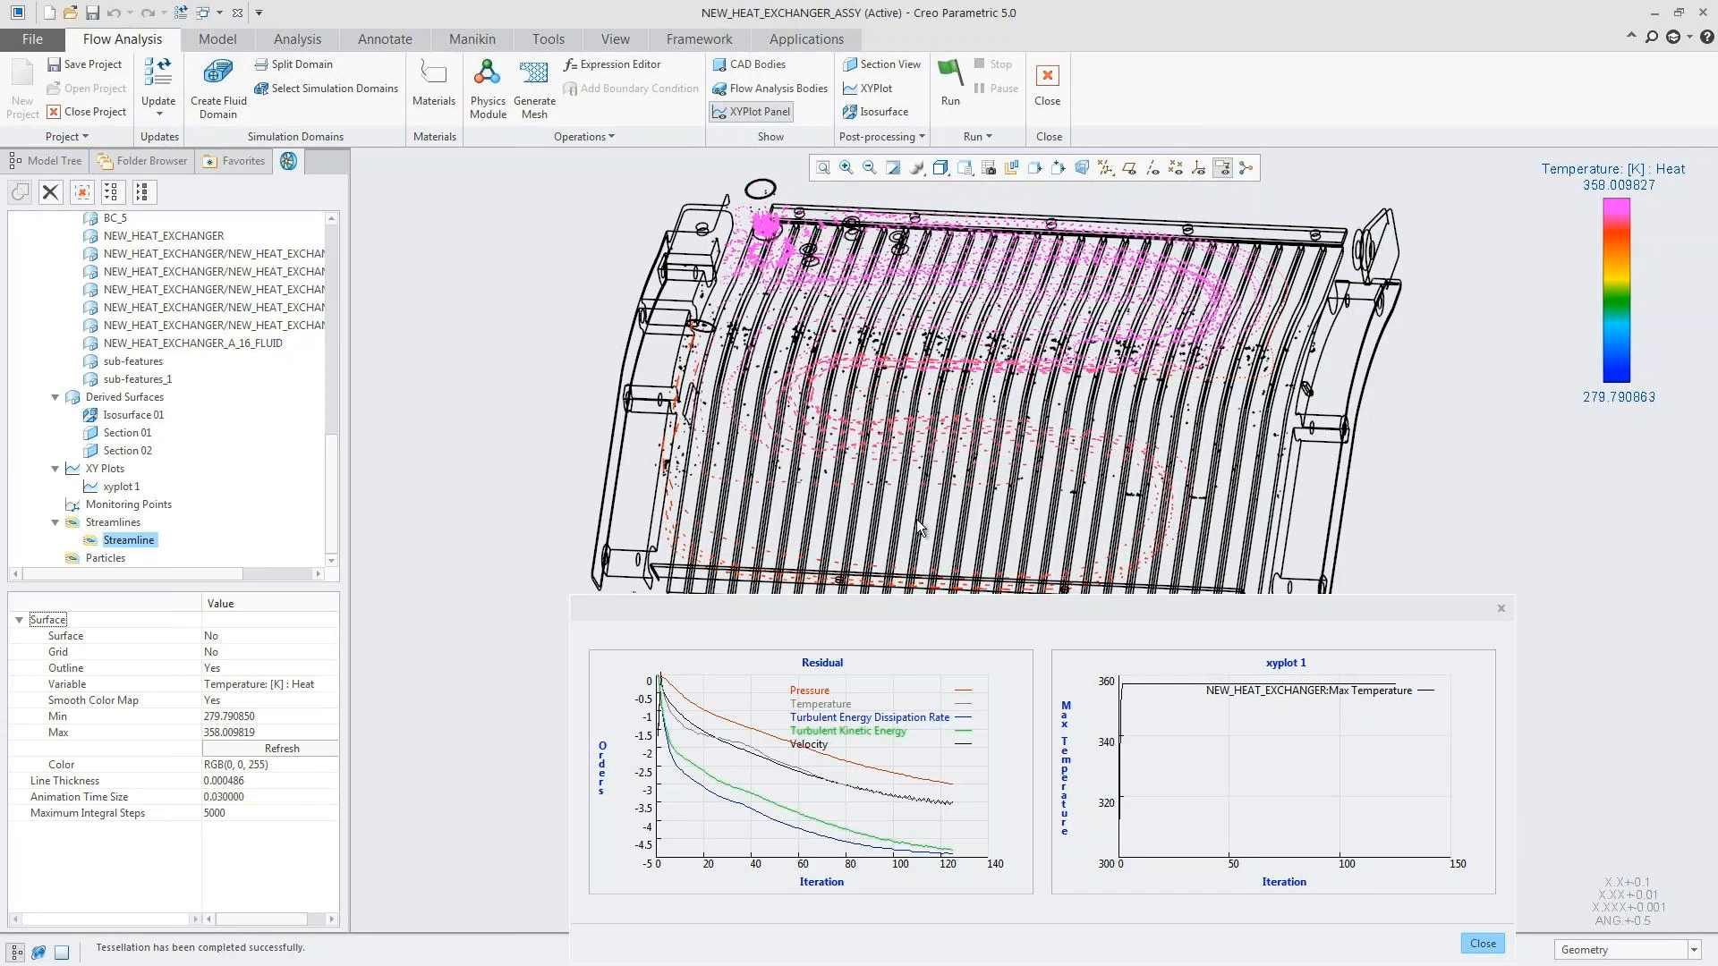
left_click(1481, 945)
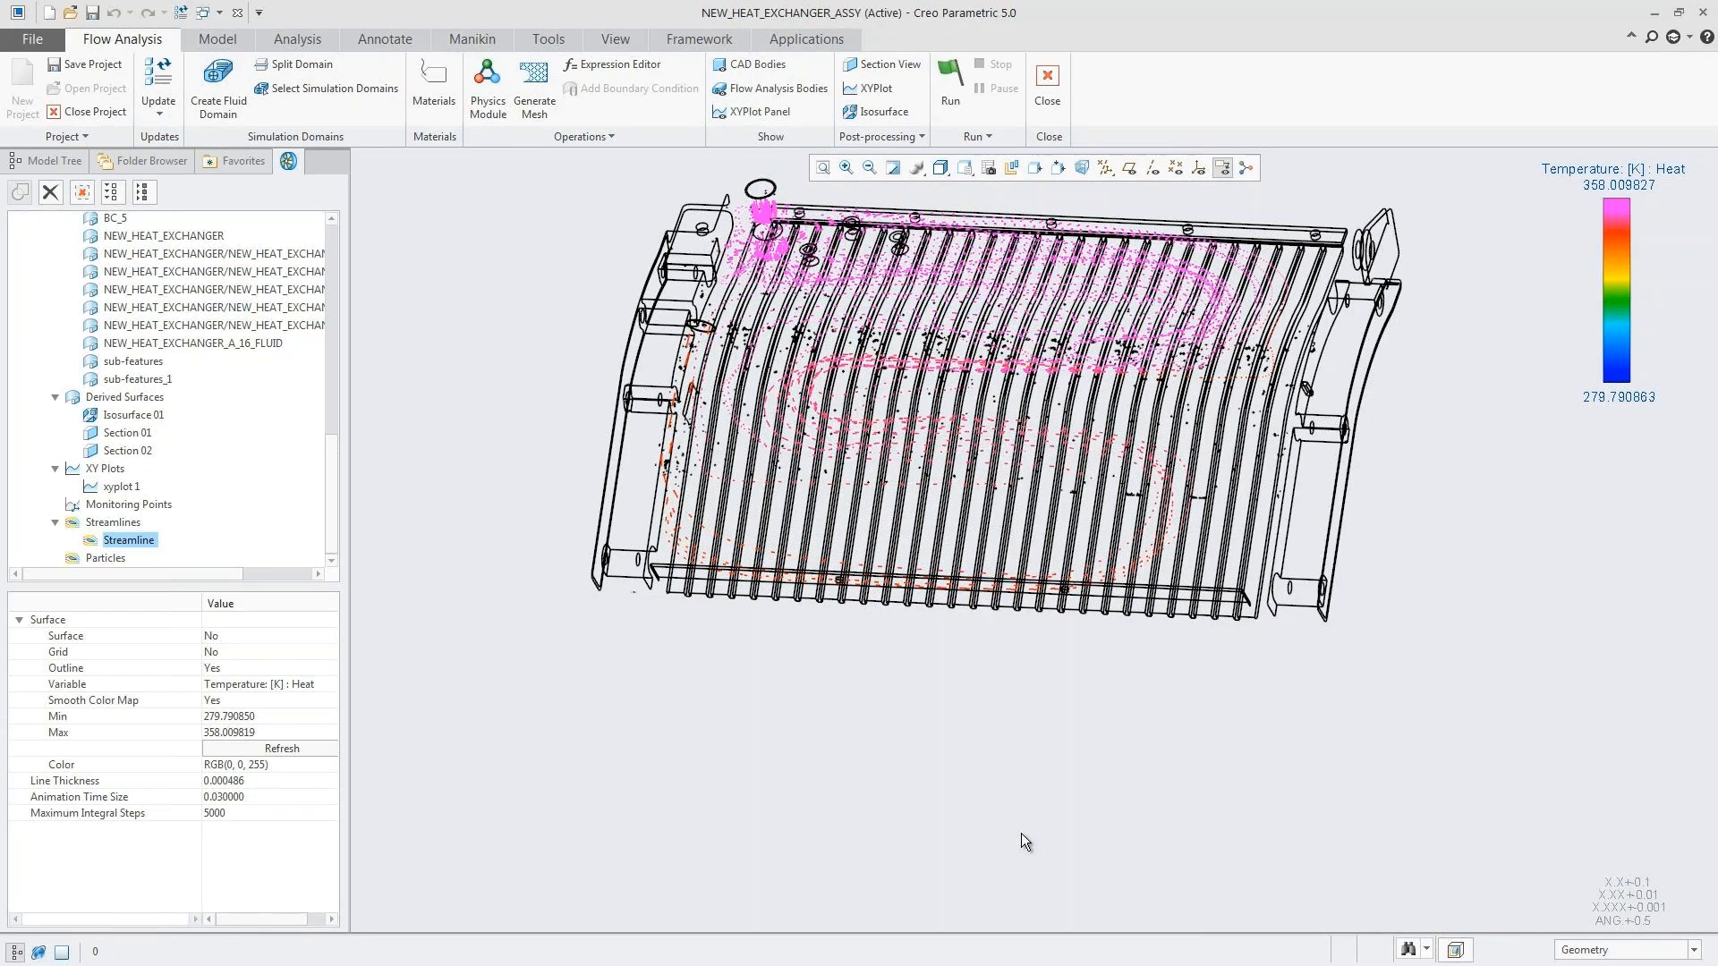
scroll(1020, 834, "down", 3)
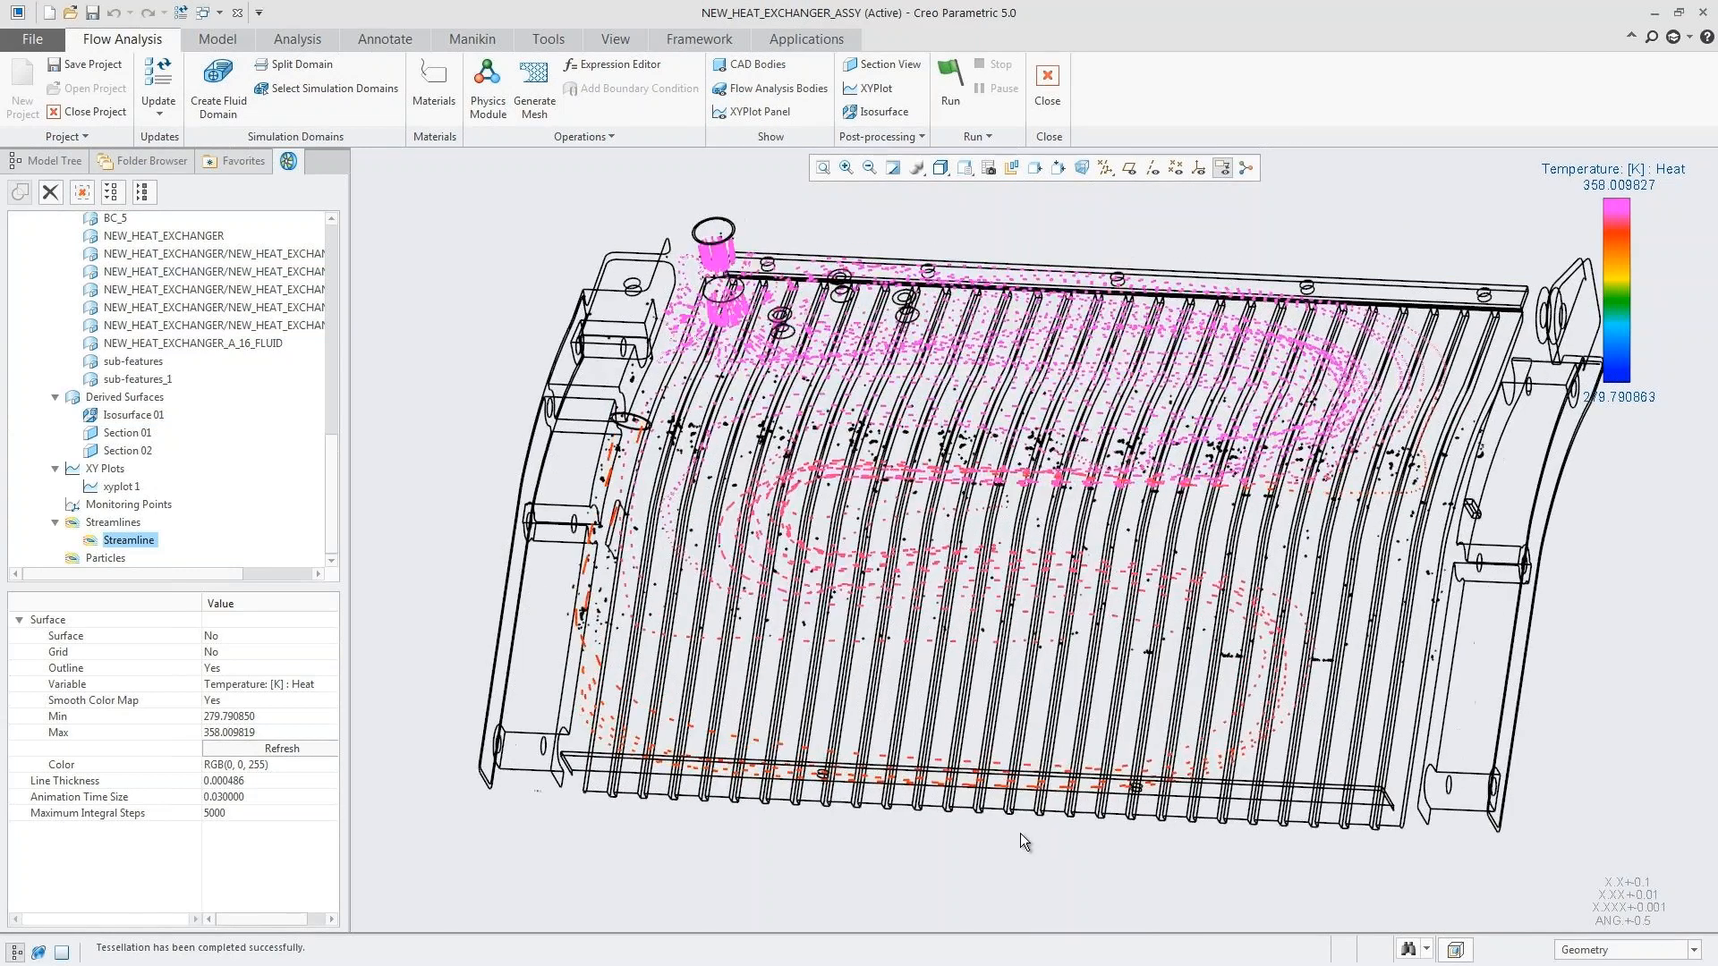
left_click(309, 682)
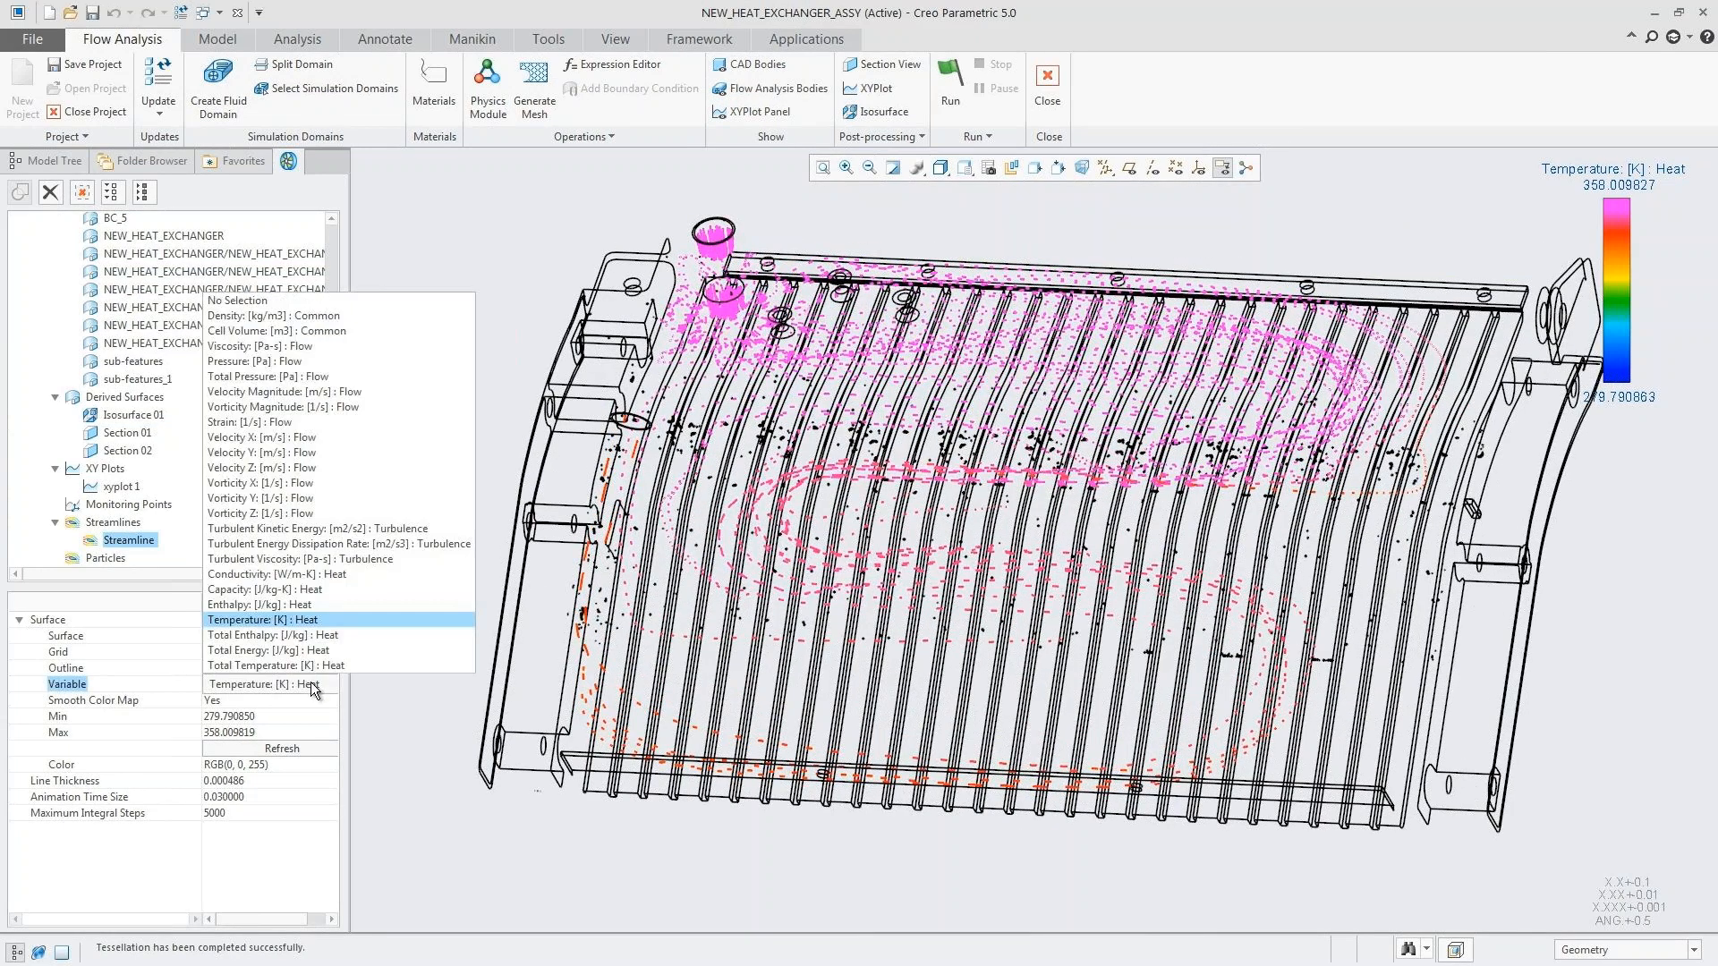
left_click(356, 359)
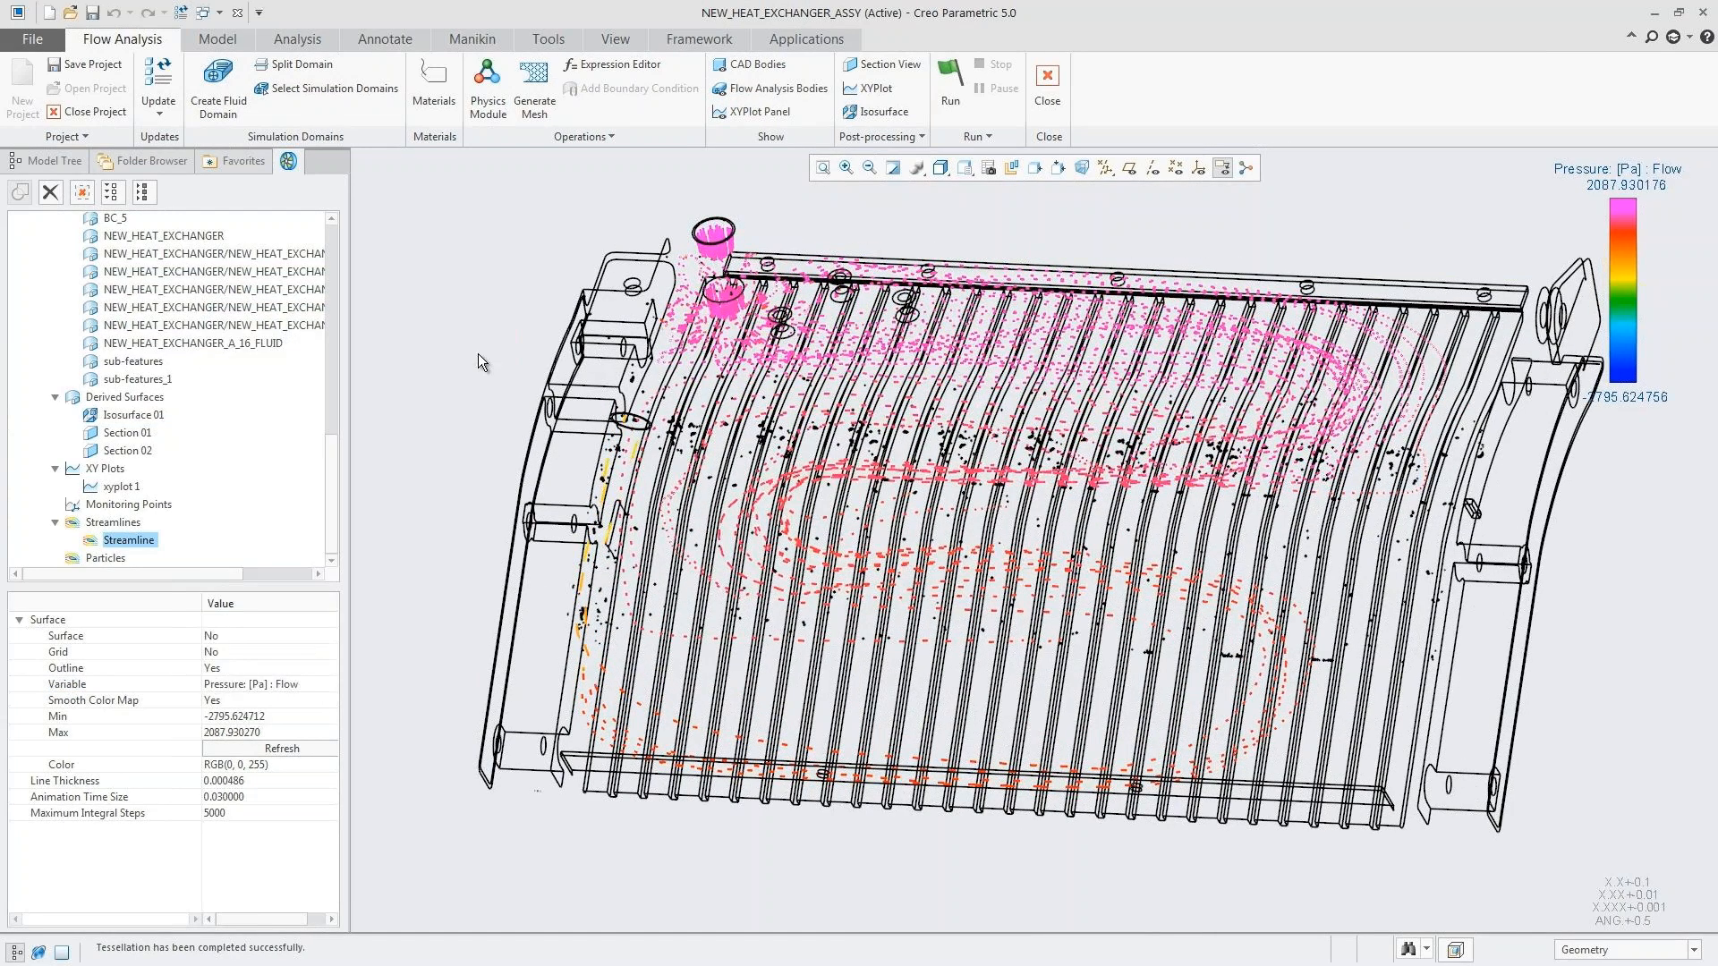
Step: Display the NEW_HEAT_EXCHANGER boundary in the results and color its surface by the heat variable Temperature: [K]
left_click_drag(330, 491, 330, 452)
left_click(179, 346)
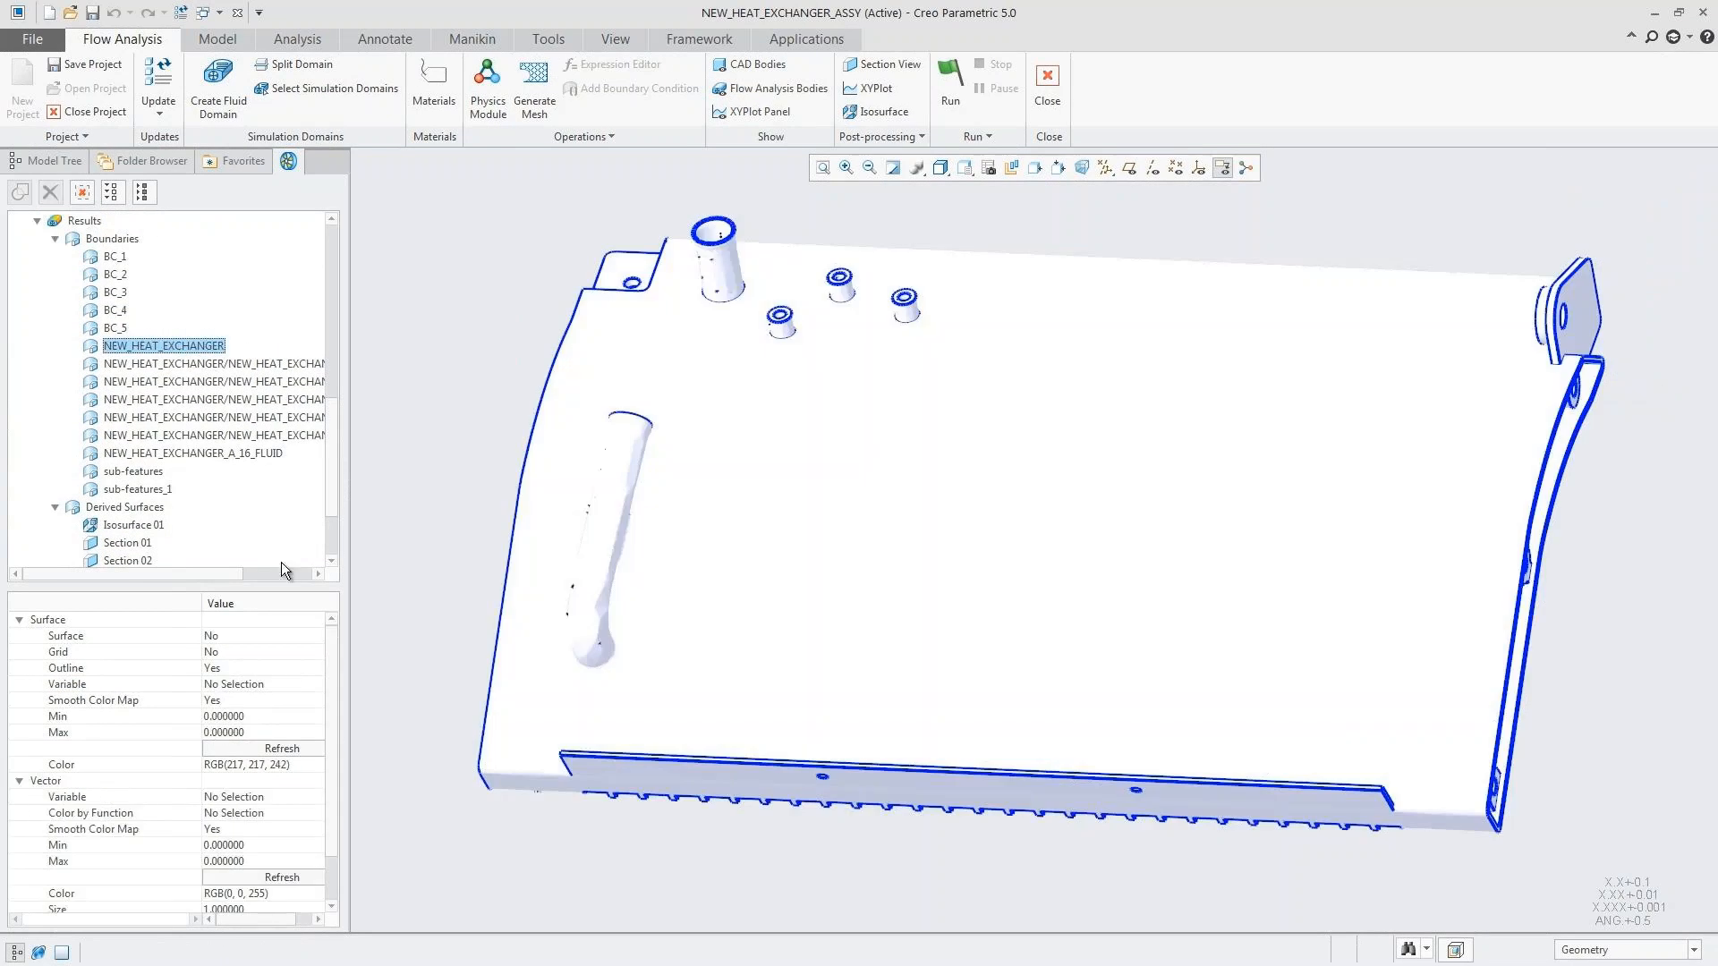
left_click(250, 684)
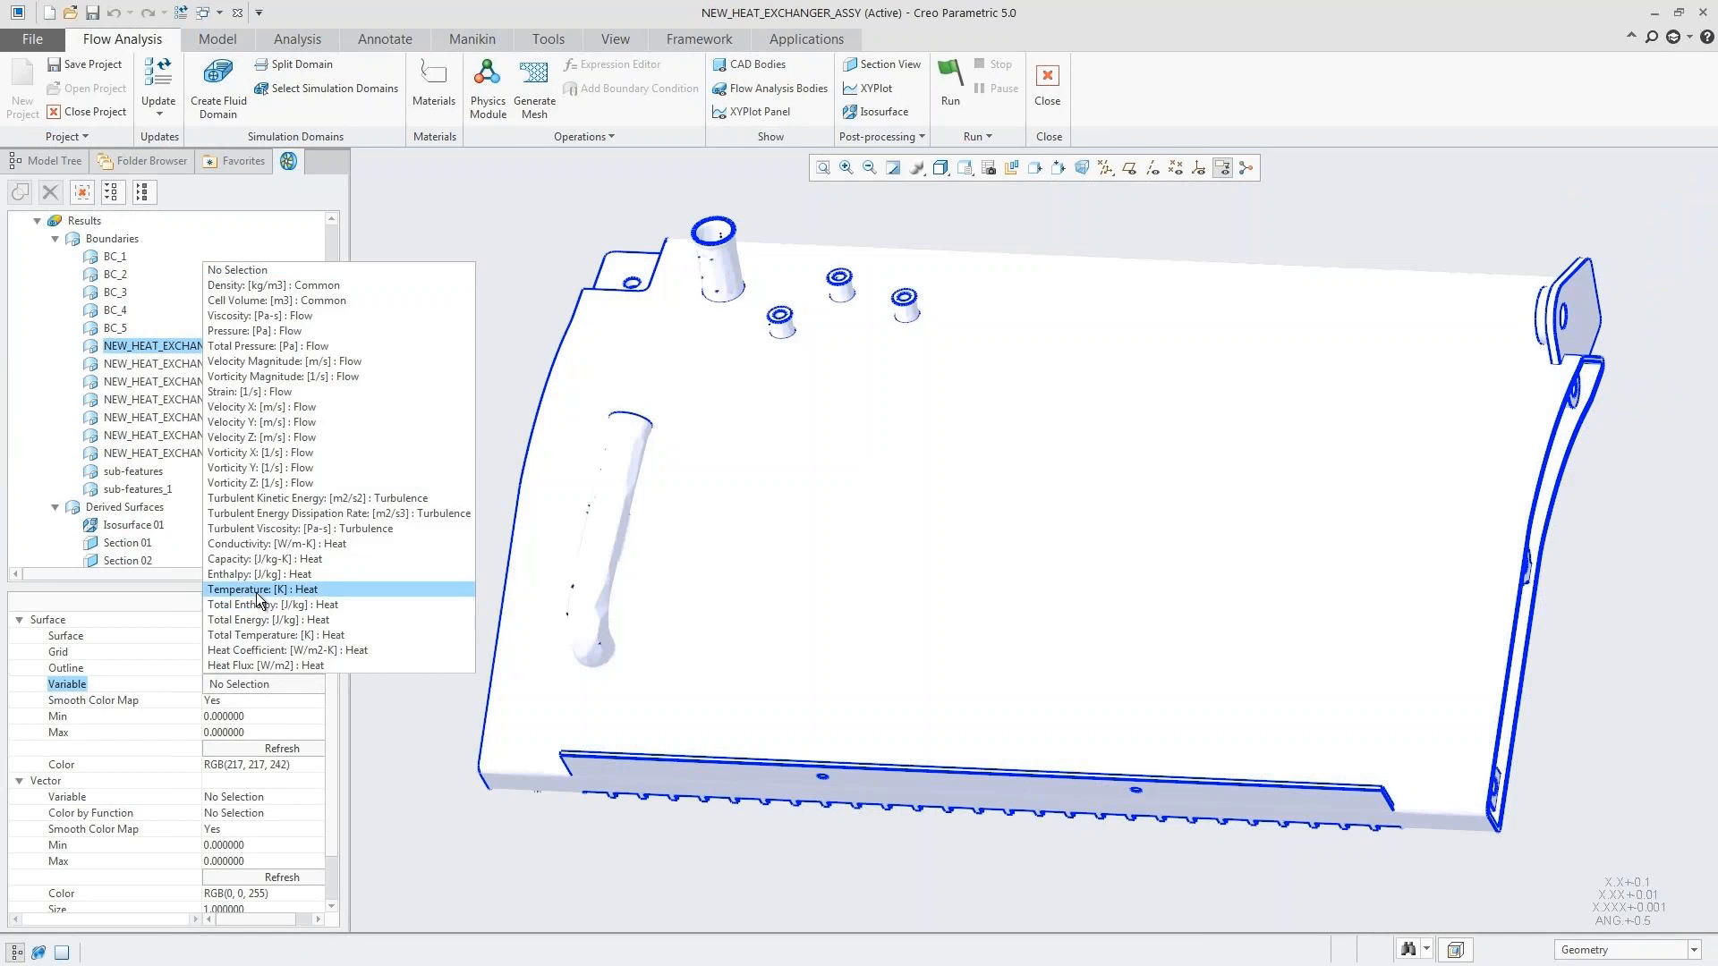
left_click(256, 590)
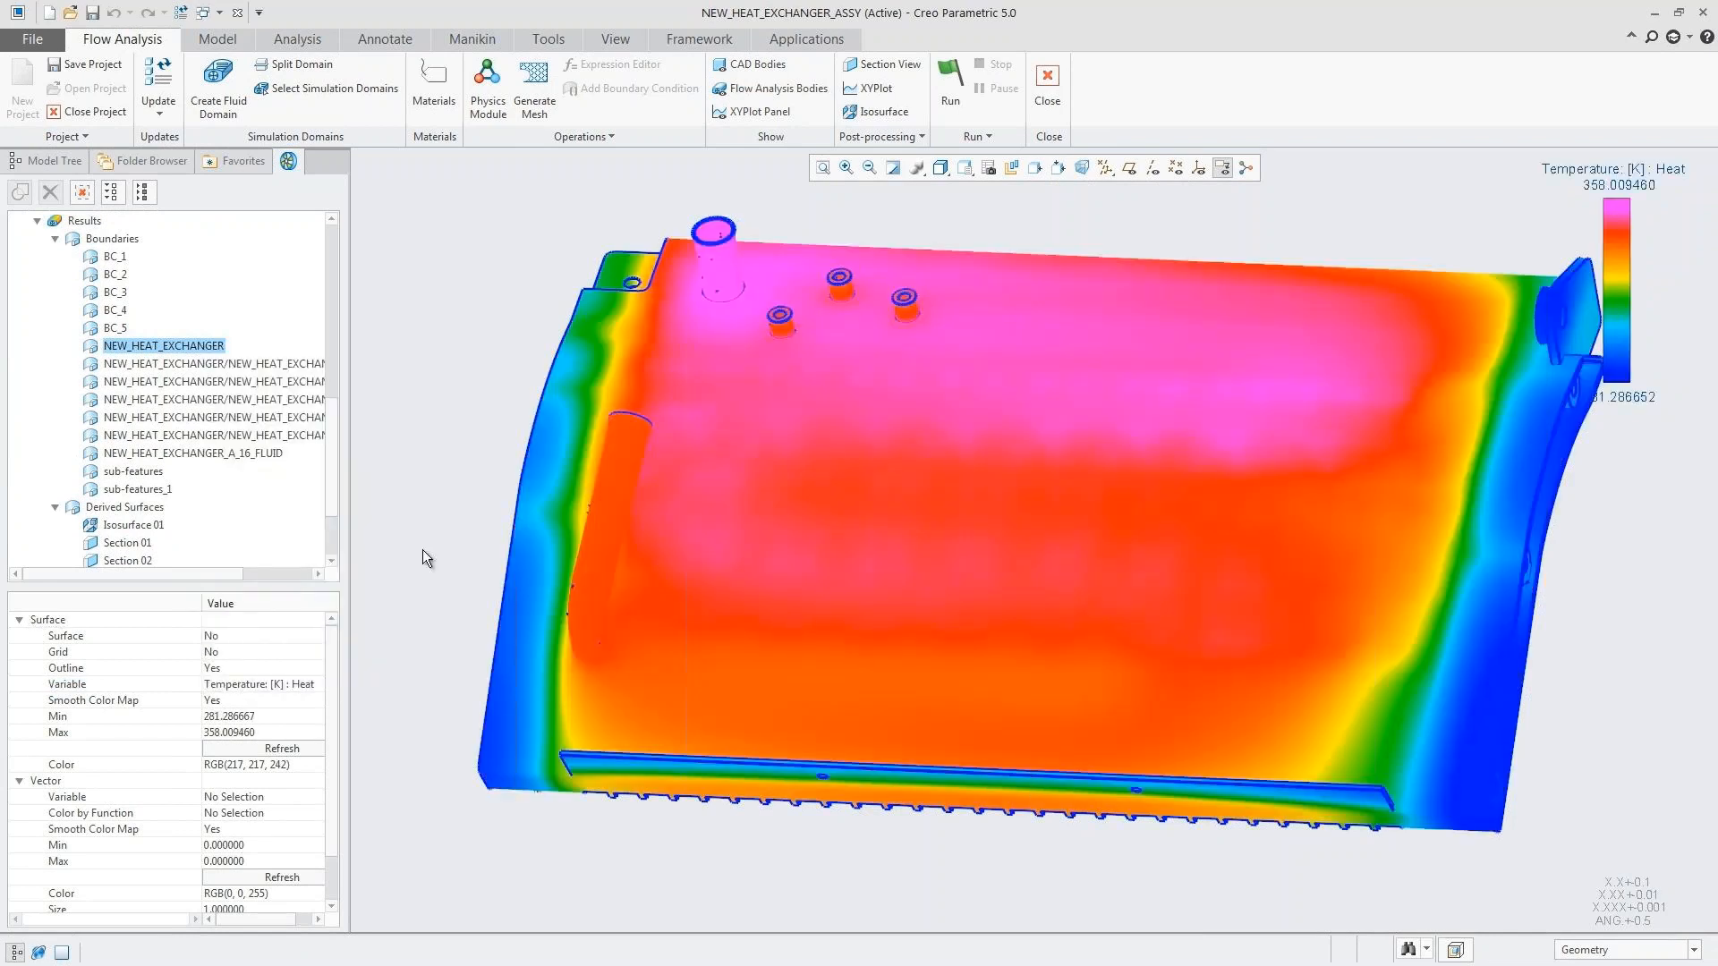